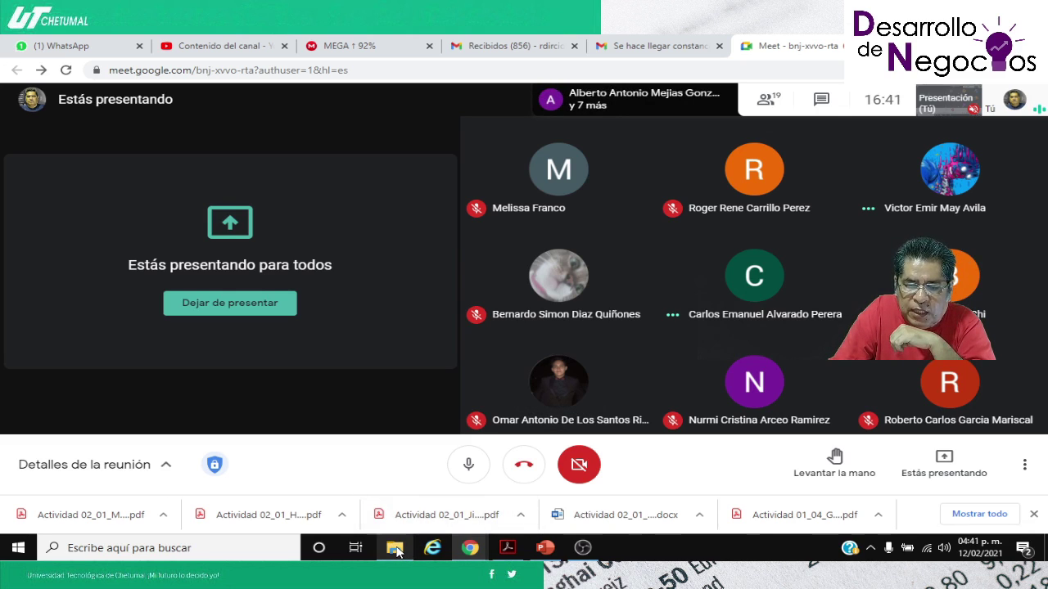
Open the Grafica_Radial.xlsx workbook in Excel and delete the radar chart below the evaluation table.
left_click(259, 317)
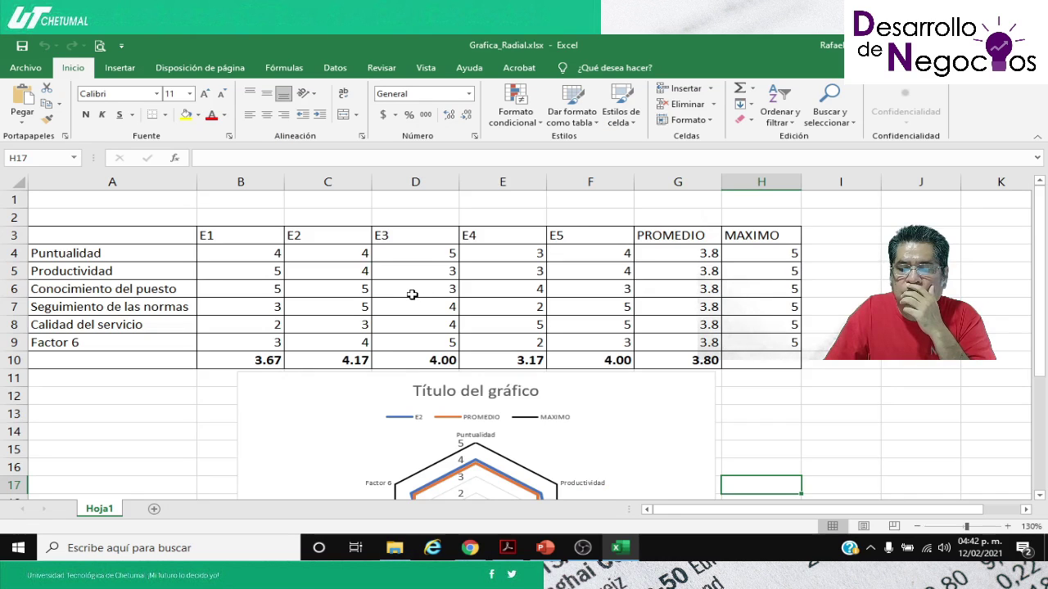
scroll(412, 294, "down", 2)
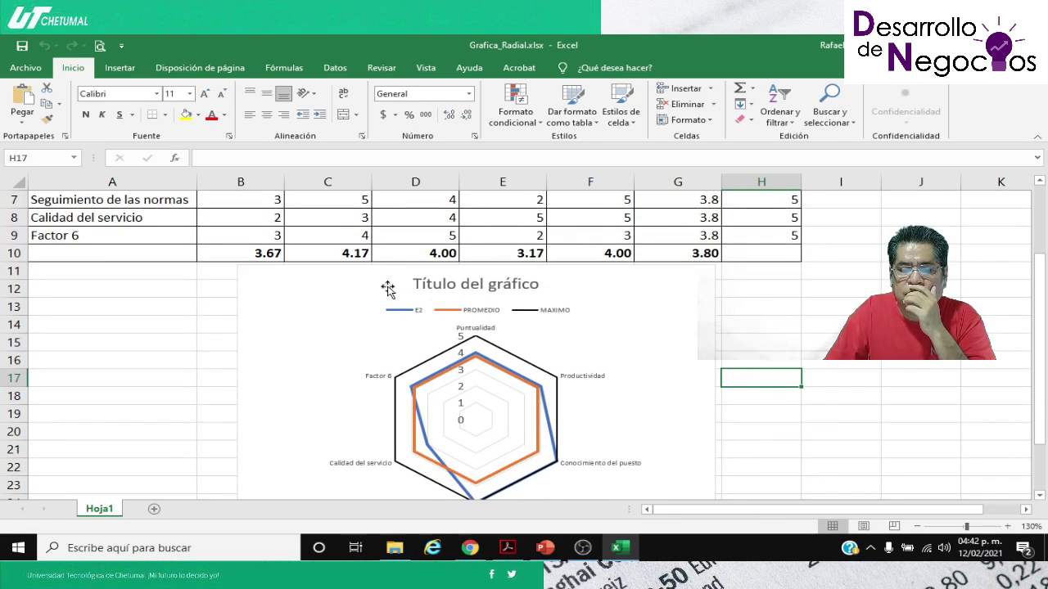
left_click(390, 287)
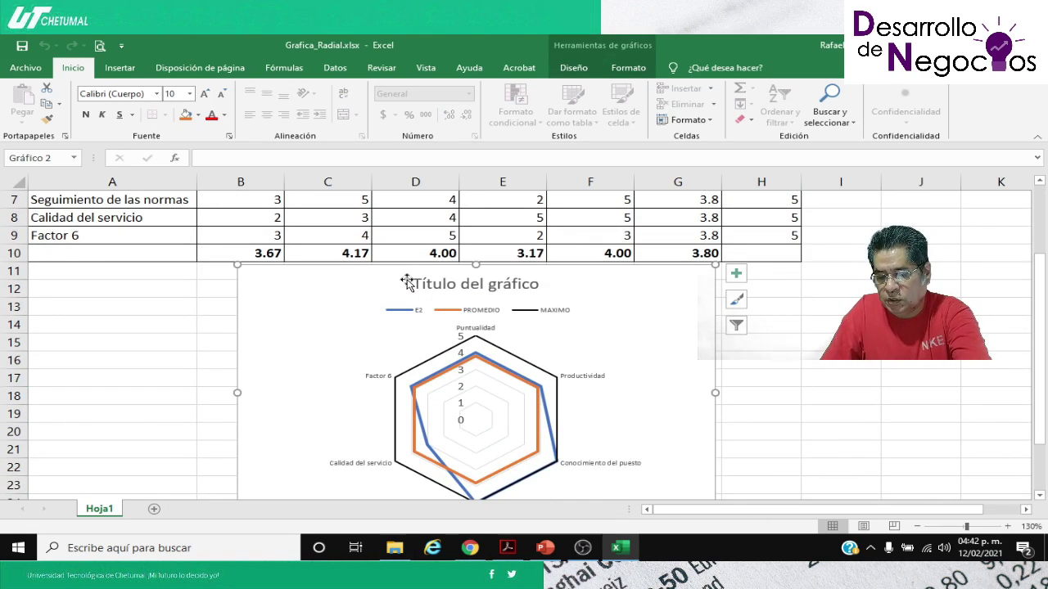
key("Delete")
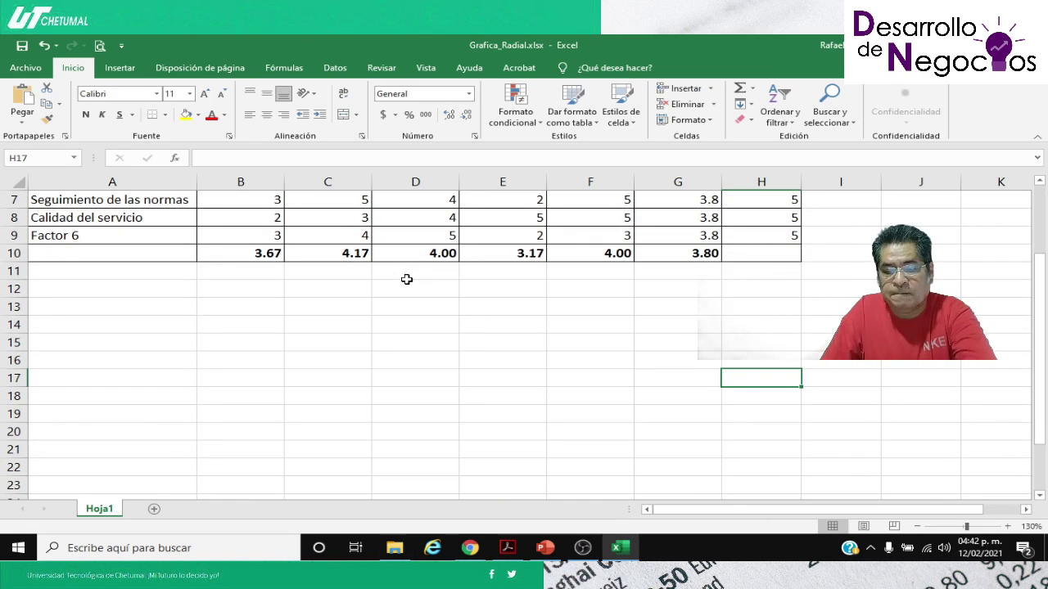
Switch to the Google Meet call in Chrome and start presenting the screen.
left_click(469, 552)
left_click(946, 463)
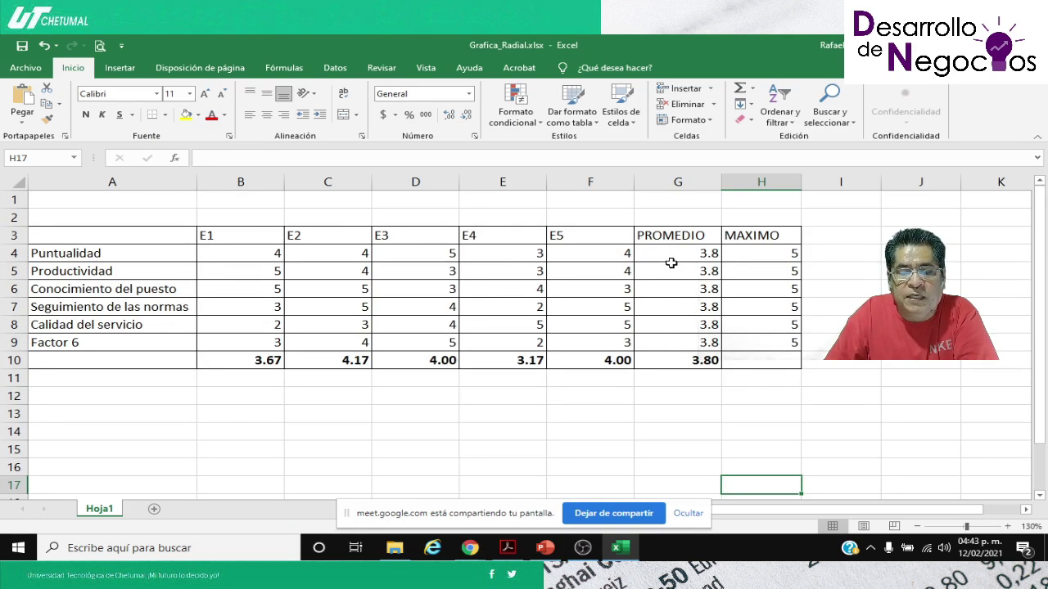
Clear the values under PROMEDIO in column G and enlarge the sheet view to 150%.
key("ctrl+z")
key("ctrl+z")
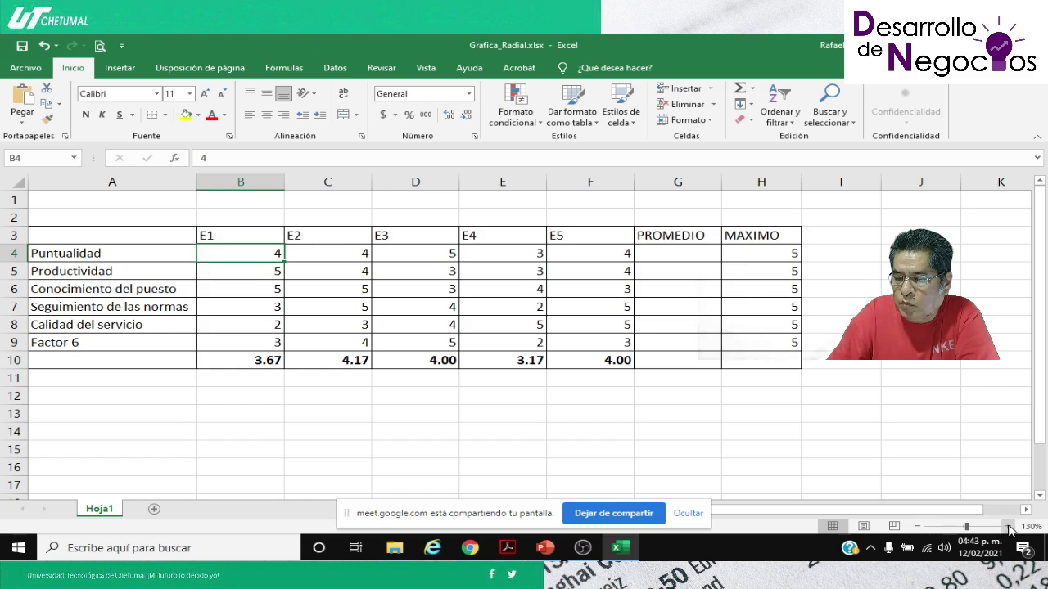
left_click(1008, 527)
left_click(1008, 526)
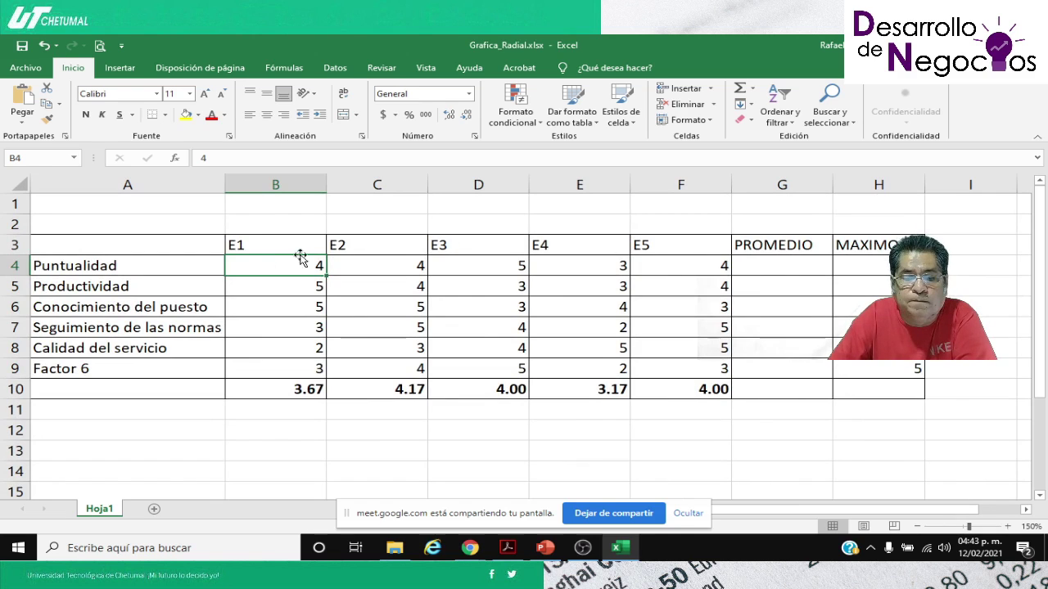
Go through the evaluation factors in column A, from Puntualidad to Calidad del servicio.
left_click(68, 266)
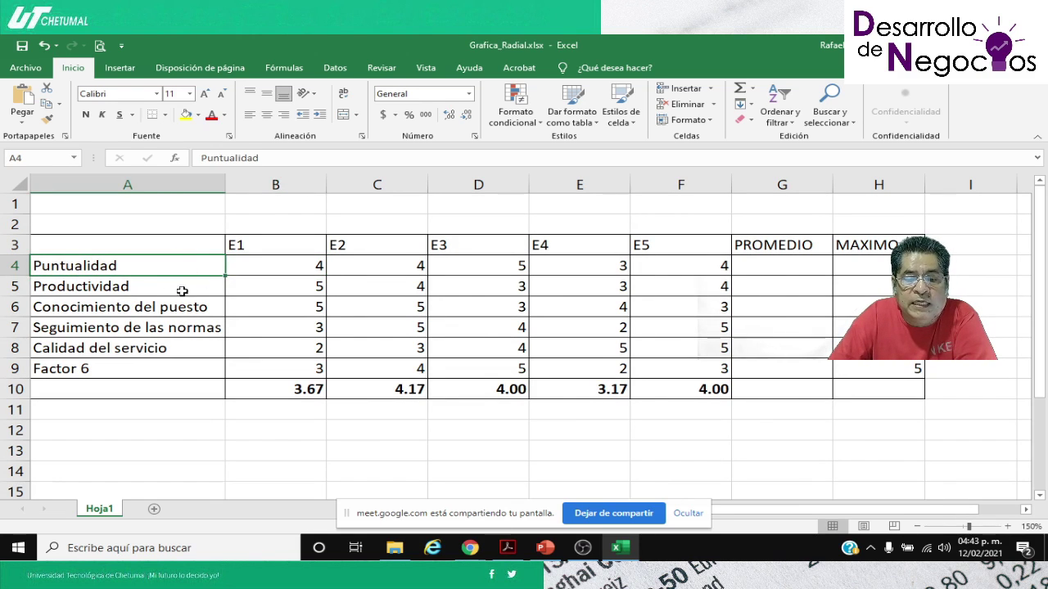
left_click(86, 288)
left_click(71, 264)
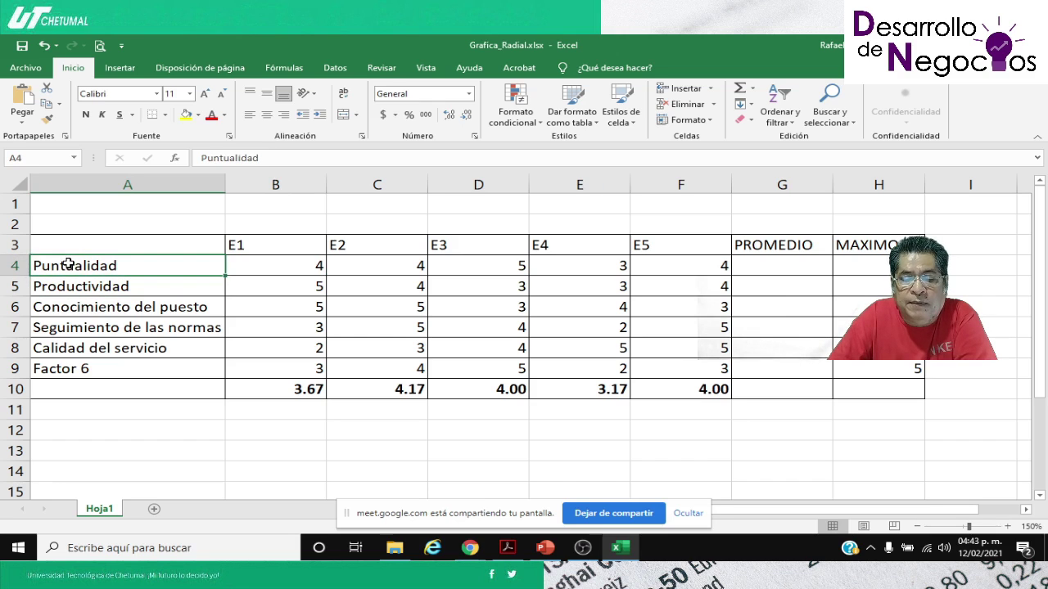
left_click(96, 286)
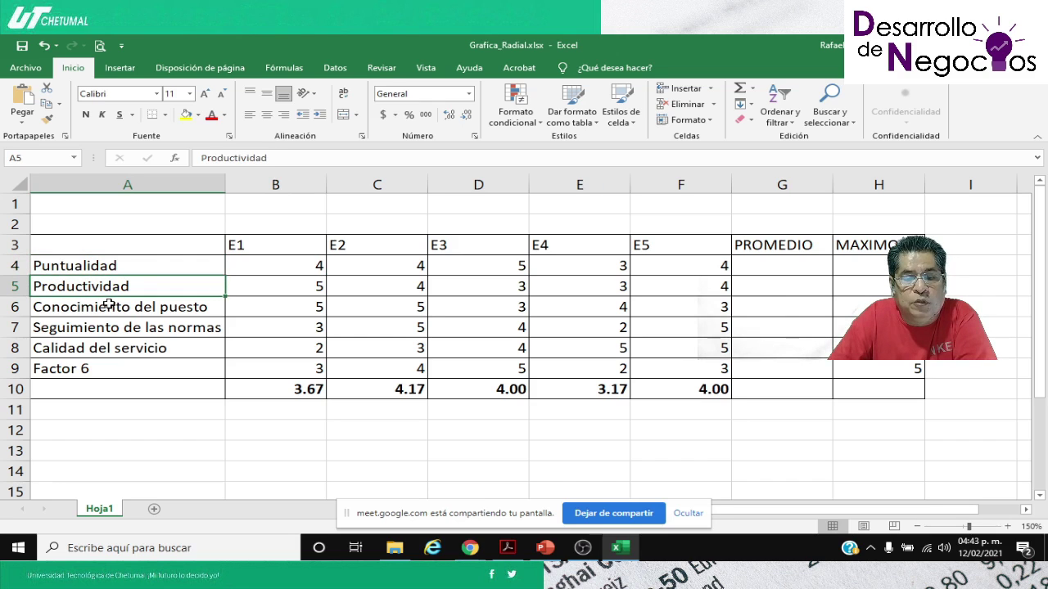
left_click(106, 305)
left_click(98, 327)
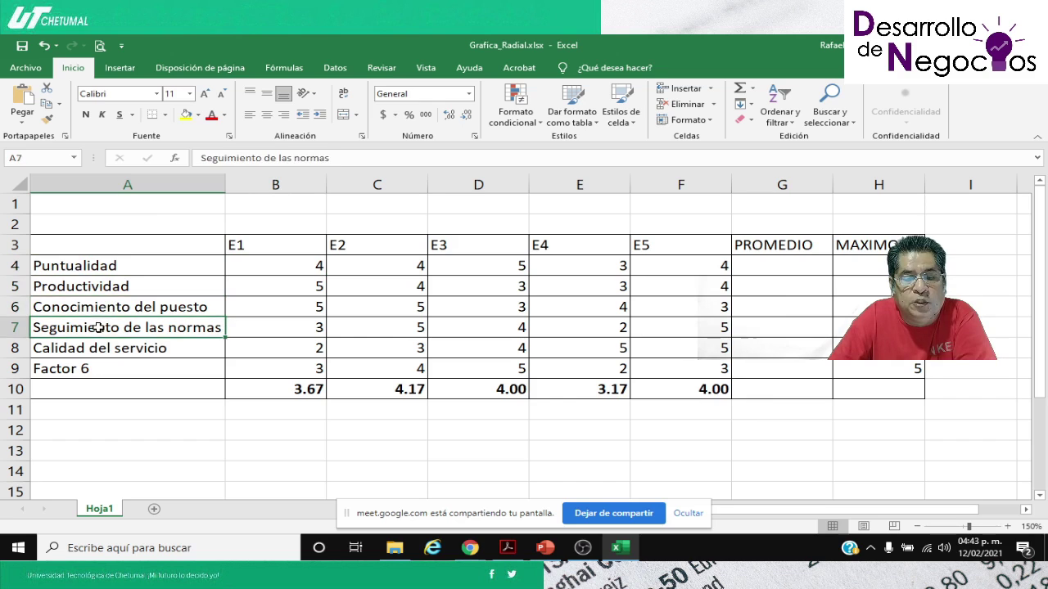
left_click(112, 349)
Replace the "Factor 6" label in cell A9 with "Trabajo en equipo".
left_click(107, 370)
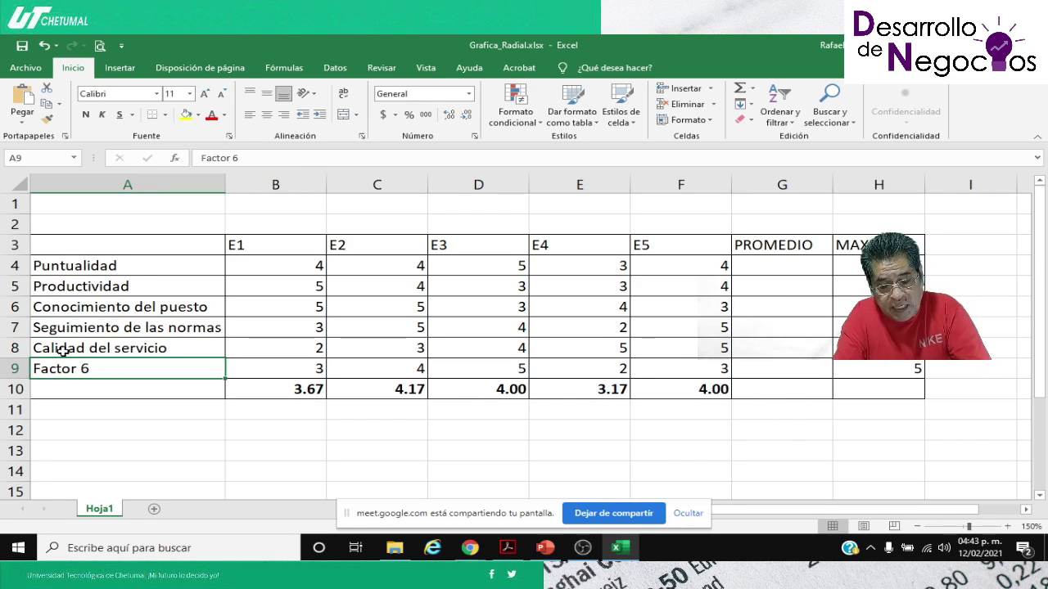
type("Traba")
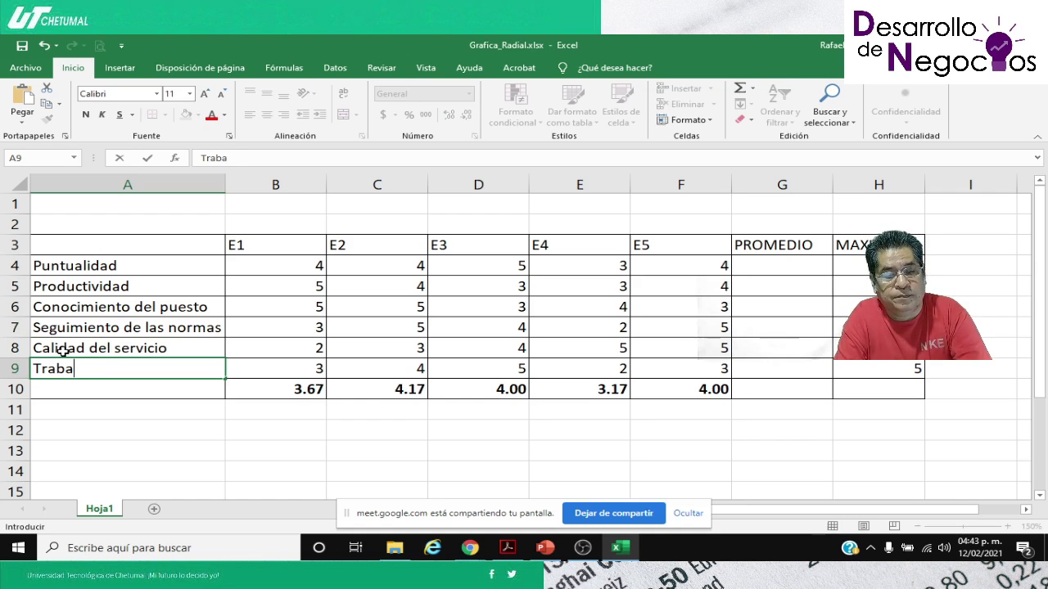
type("jo en equipo")
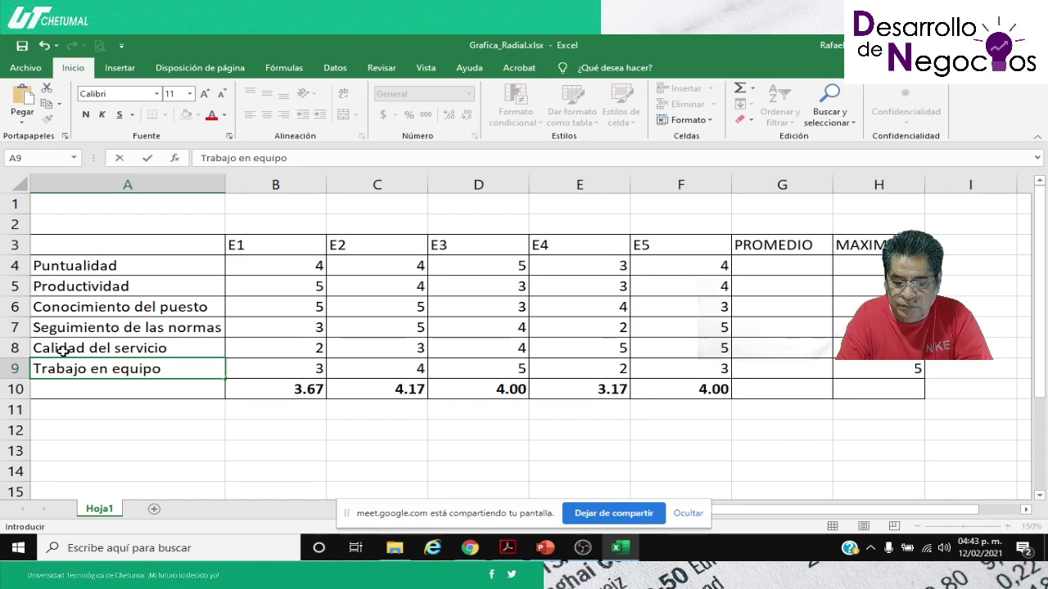
key("Return")
key("Return")
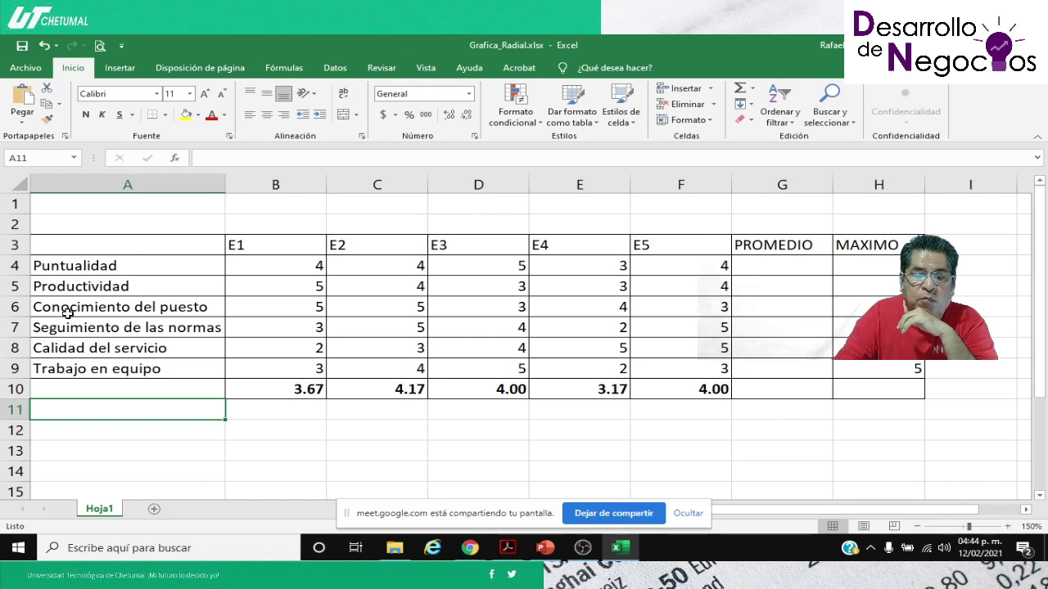
Go through the column headings E1 to E5 in row 3 and the first cell under PROMEDIO.
left_click(288, 251)
left_click(373, 242)
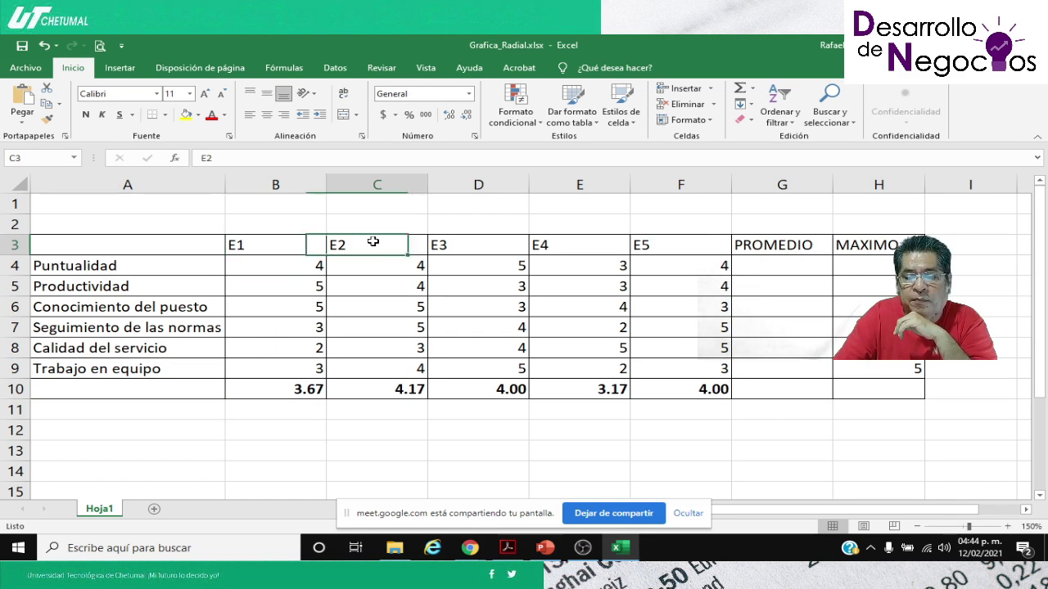
left_click(452, 245)
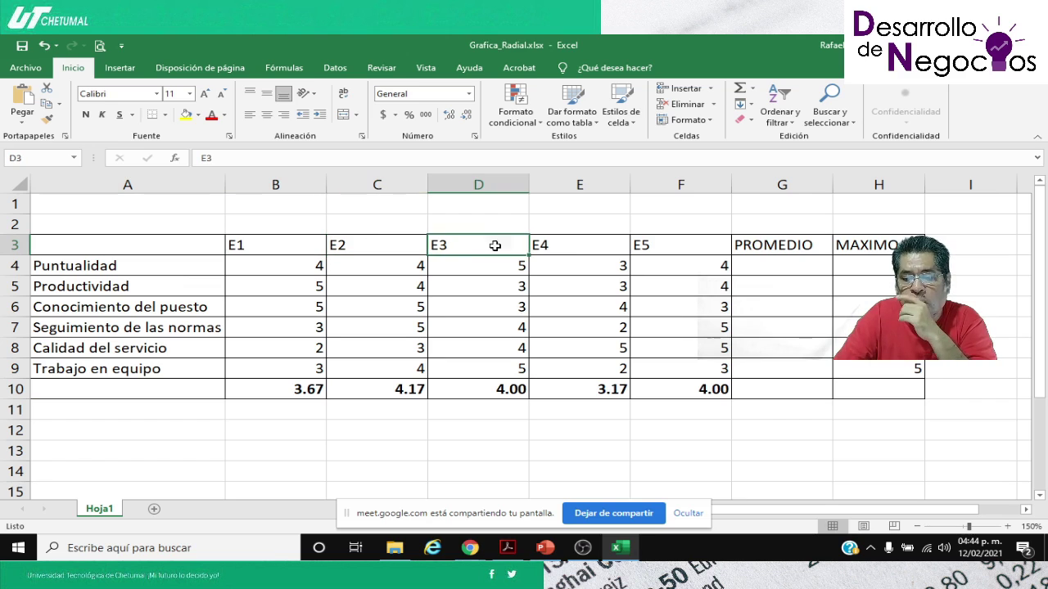
left_click(560, 256)
left_click(663, 244)
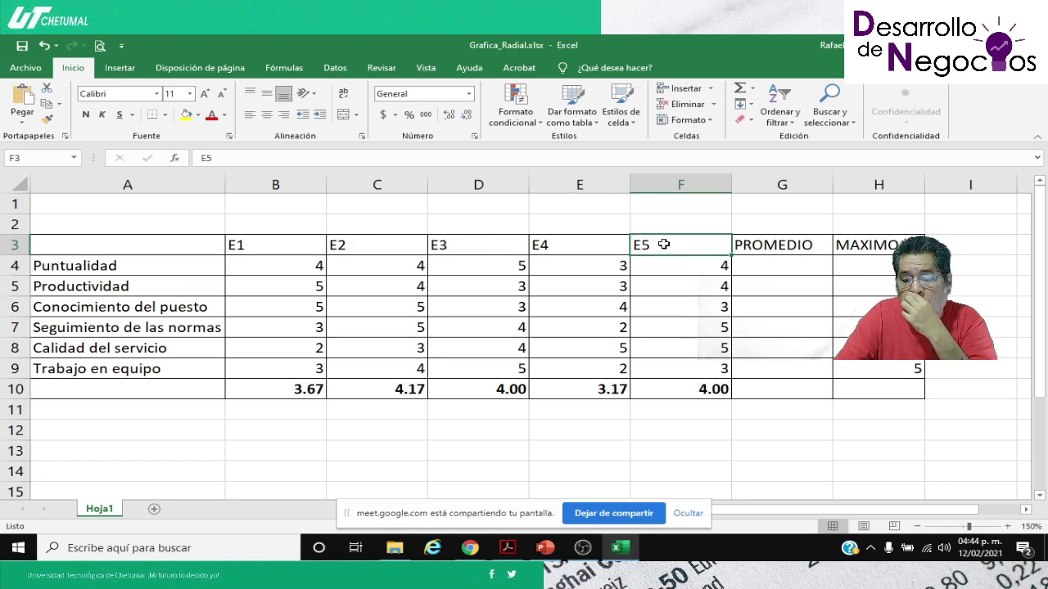
key("Down")
key("Right")
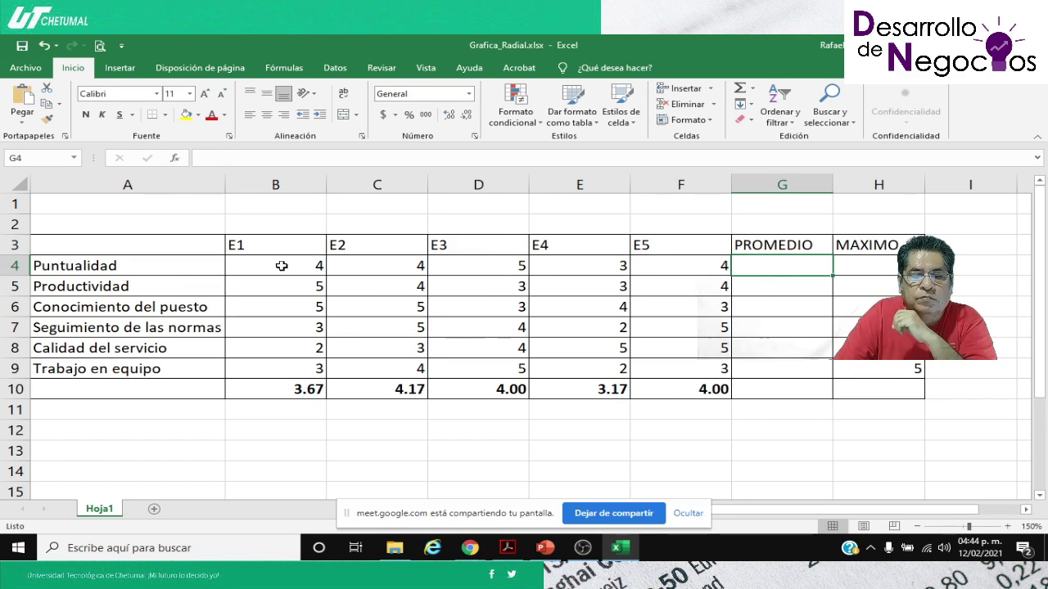
Examine E1's score for each factor in B4:B9 and the average formula in B10.
left_click(270, 264)
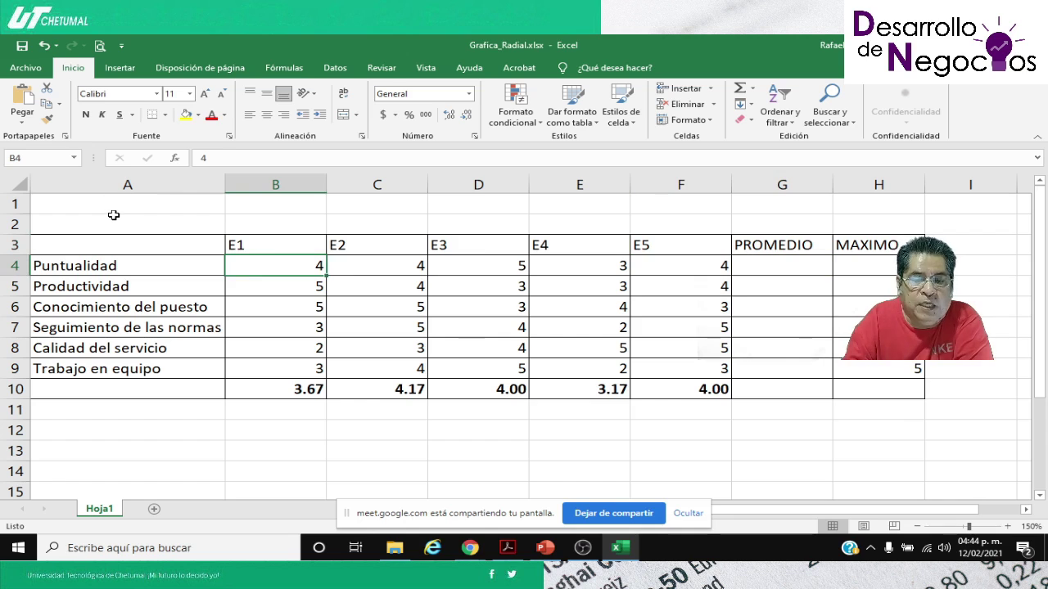
key("Down")
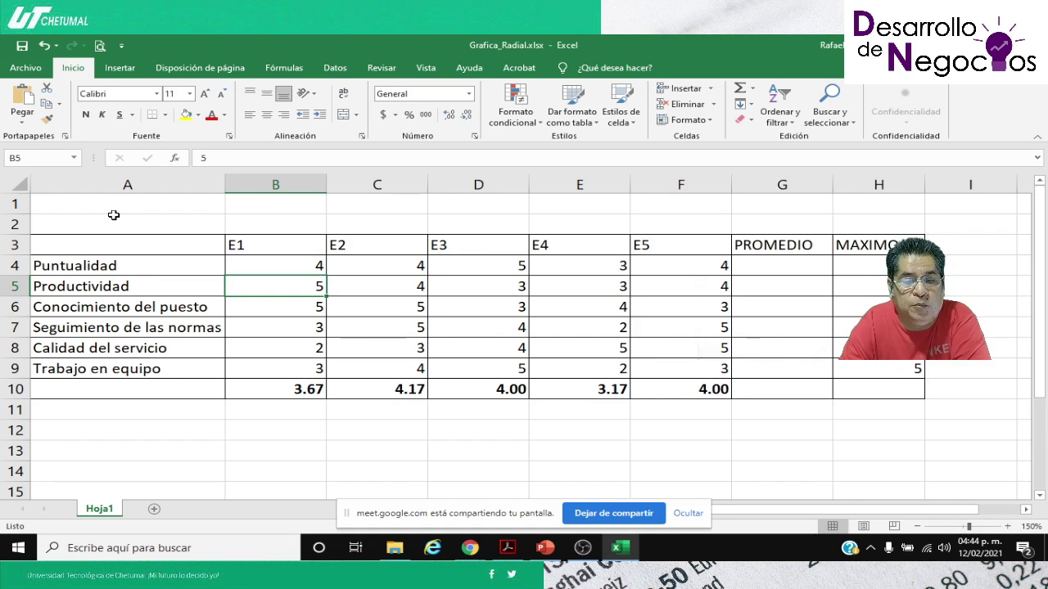
key("Down")
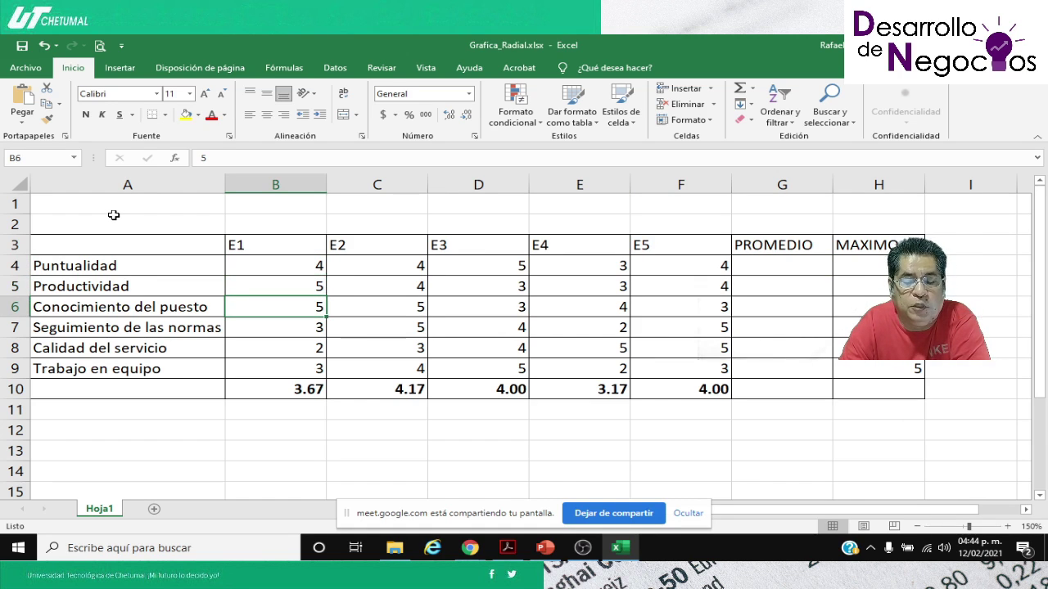
key("Down")
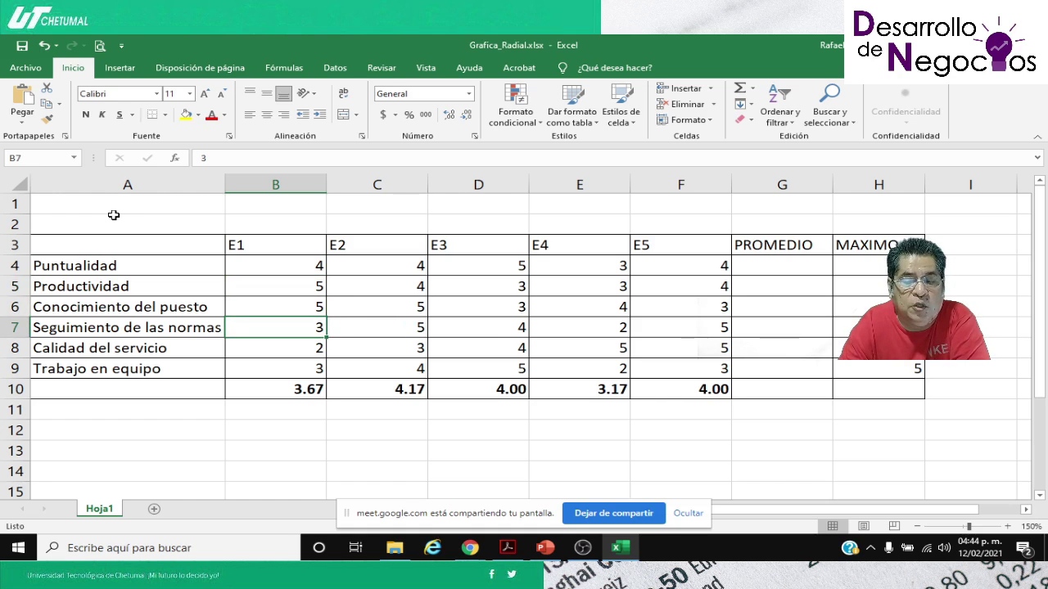
key("Down")
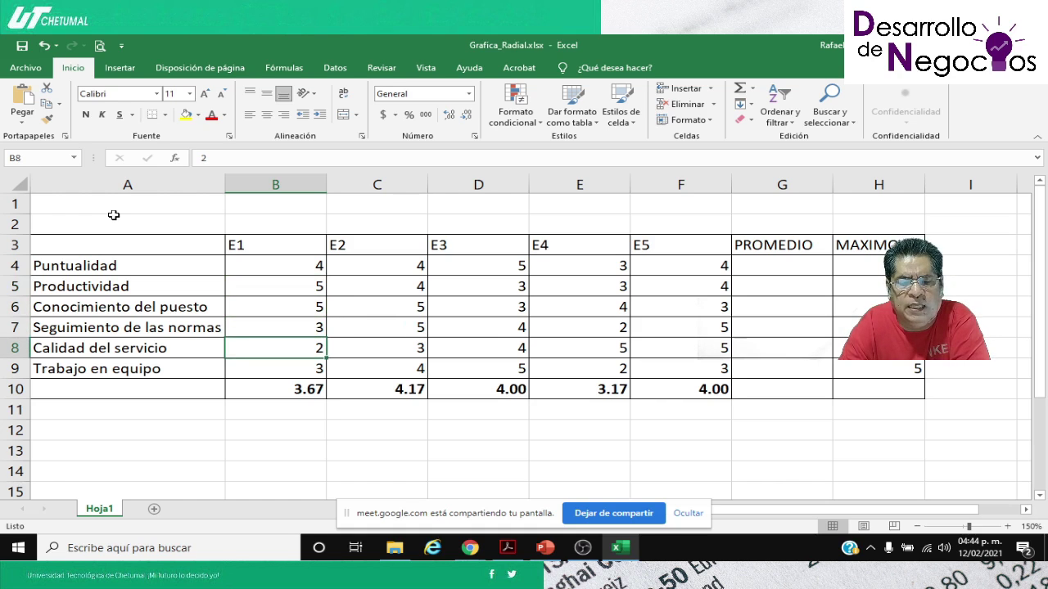
key("Down")
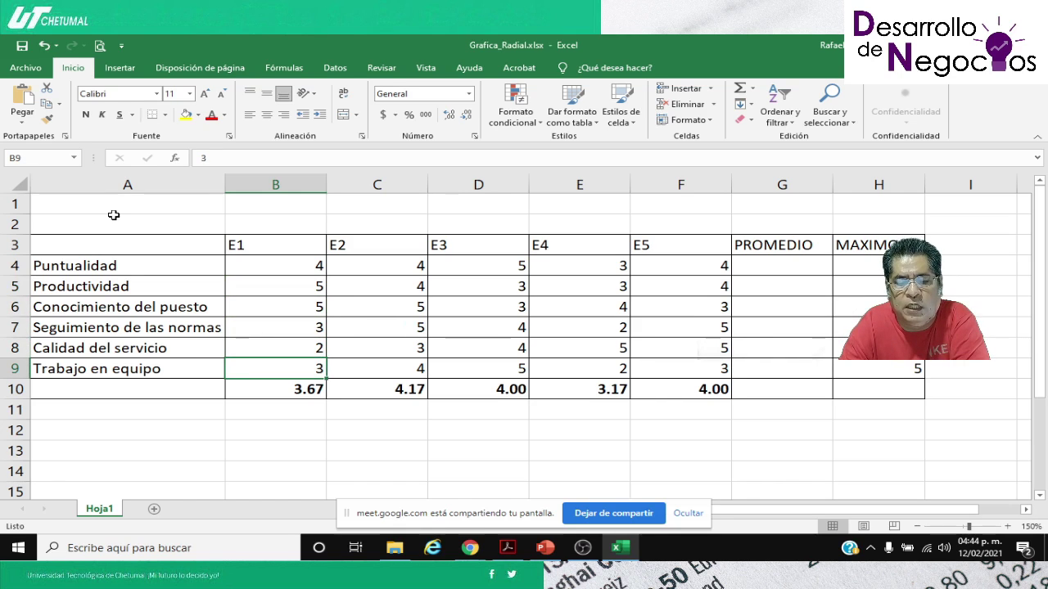
key("Down")
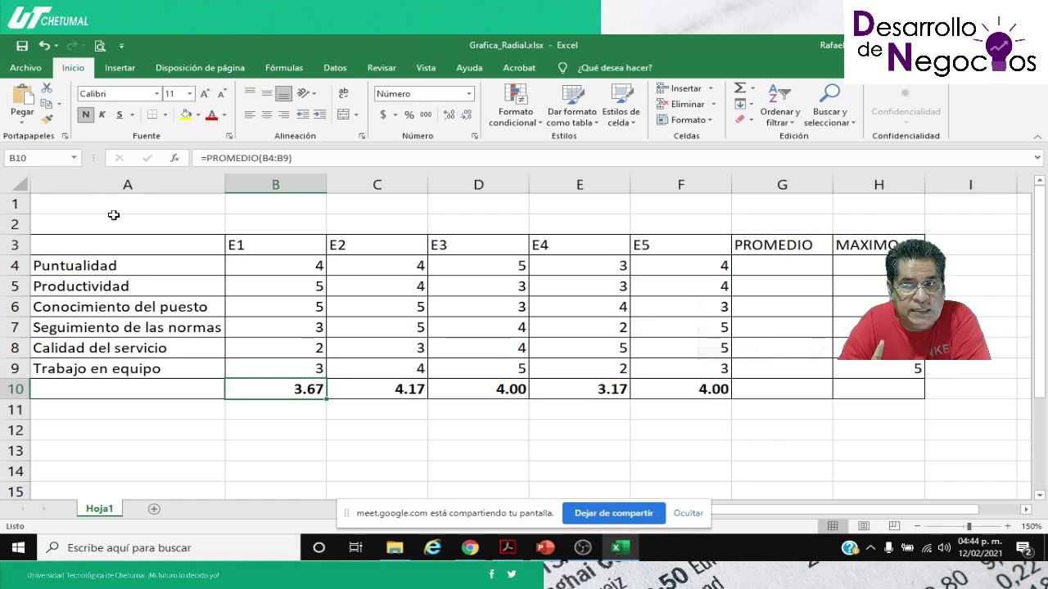
key("Up")
key("Up")
key("Up")
key("Up")
key("Up")
key("Up")
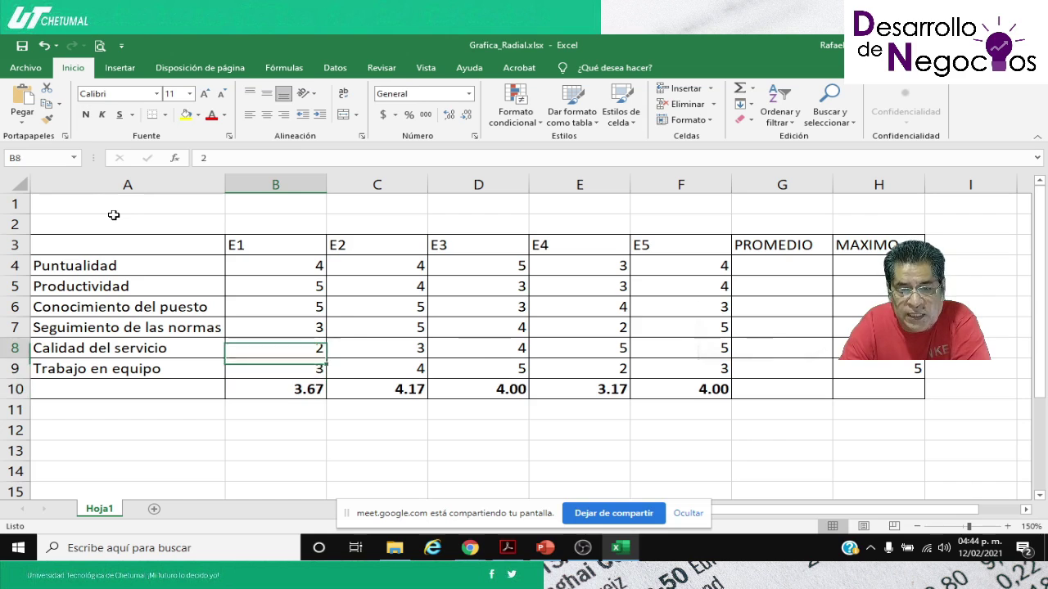
Examine E2's score for each factor in C4:C9 and the average formula in C10.
key("Right")
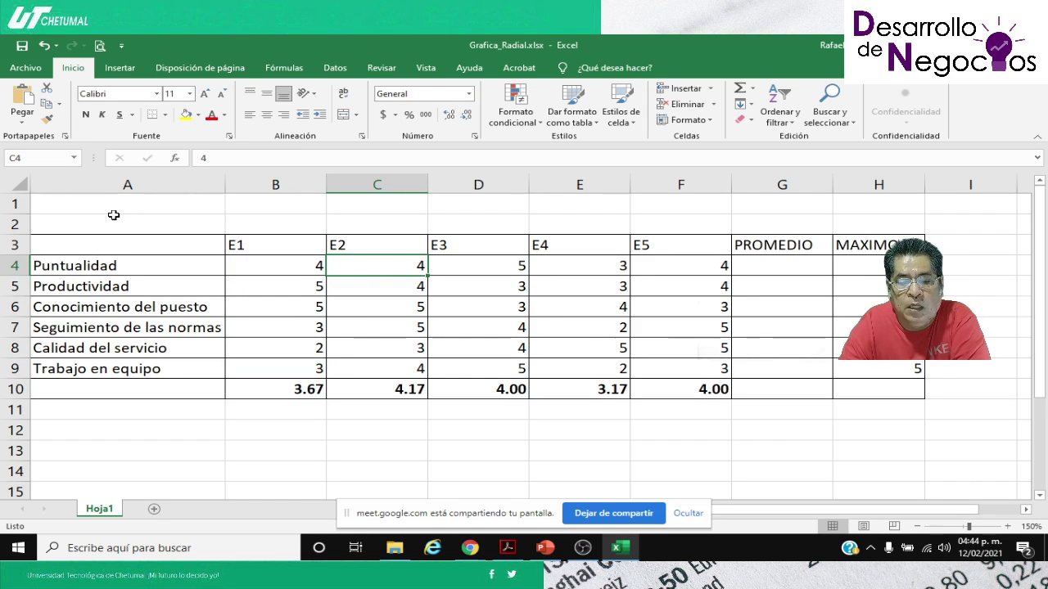
key("Down")
key("Down")
key("Down")
key("Down")
key("Down")
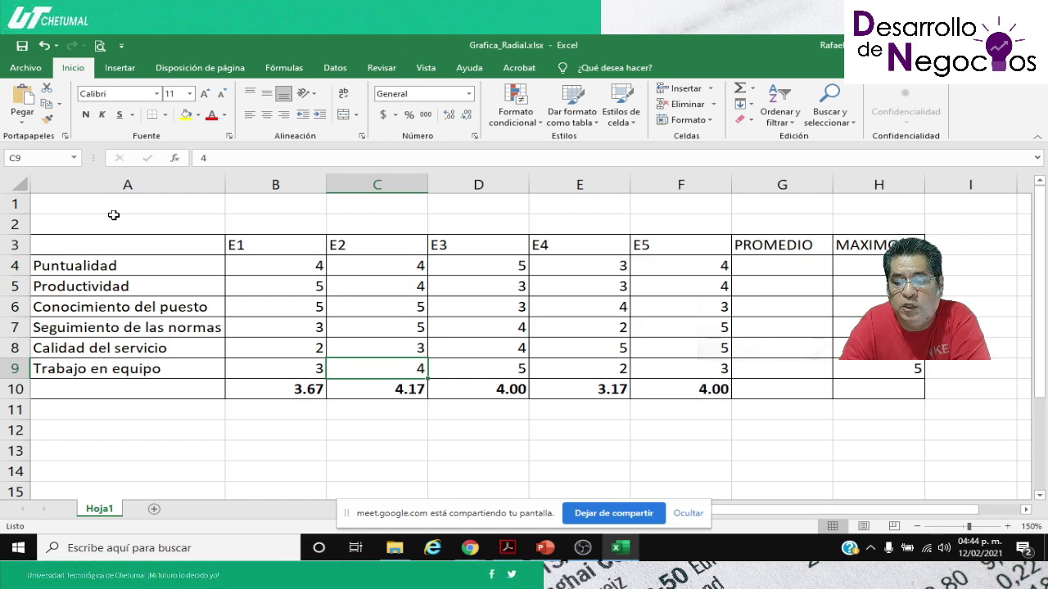
key("Right")
key("Down")
key("Left")
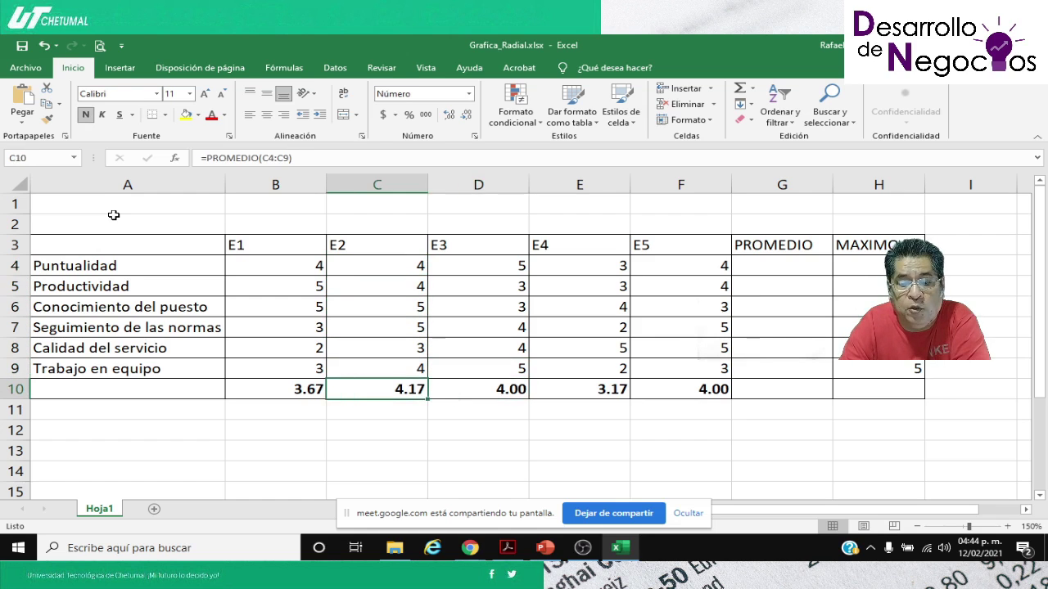
Examine E3's average formula in D10 and the score for each factor in D4:D9.
key("Right")
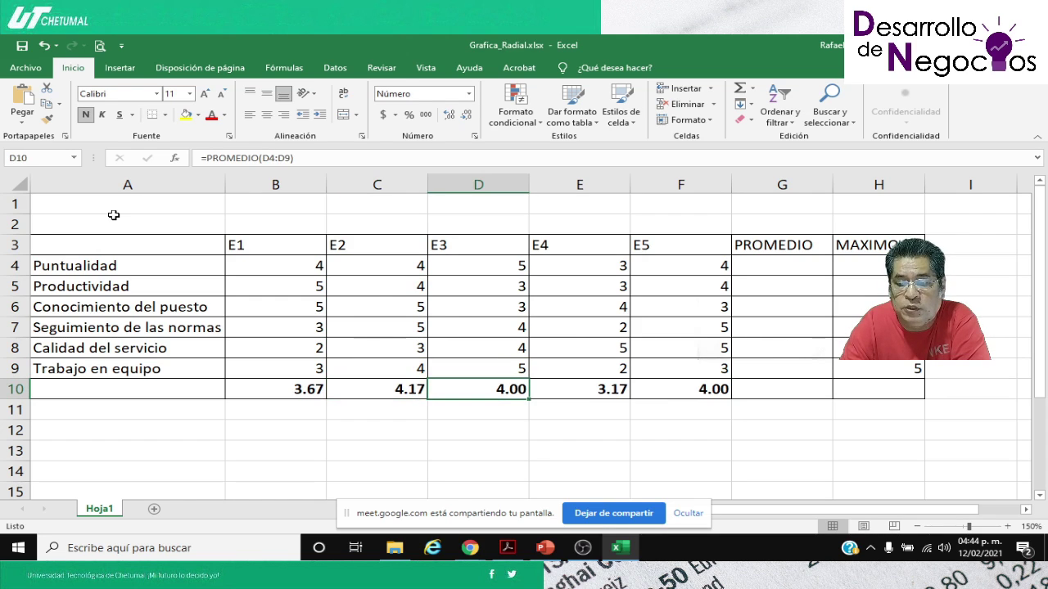
key("Up")
key("Up")
key("Up")
key("Up")
key("Up")
key("Up")
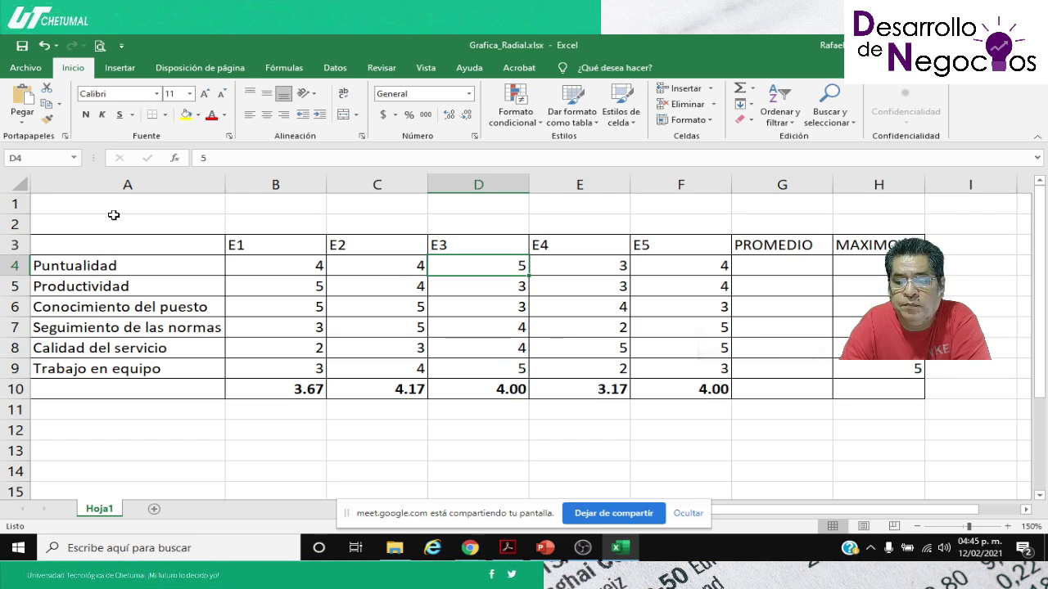
key("Down")
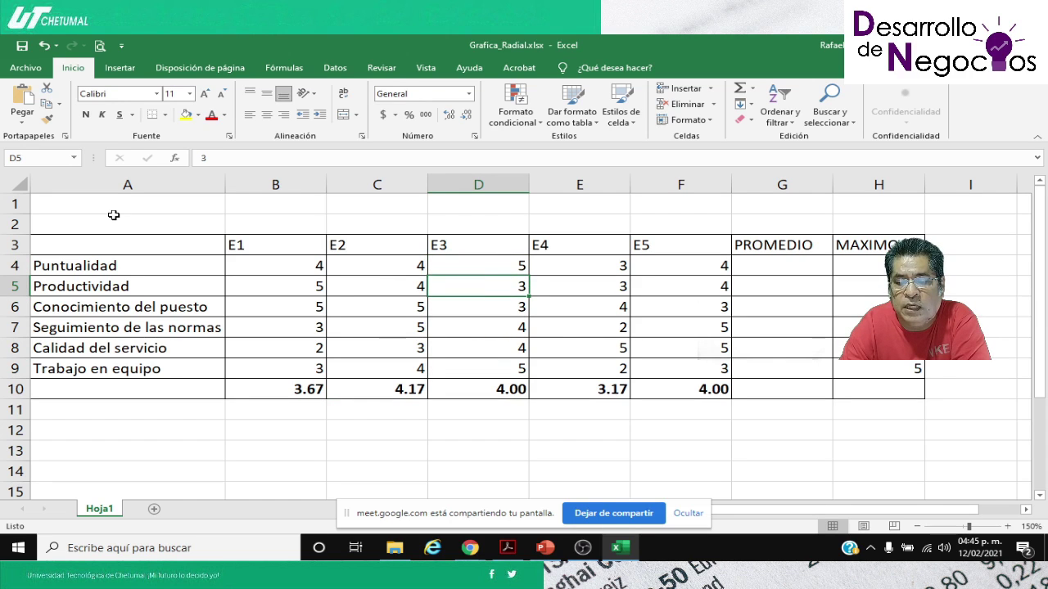
key("Down")
key("Down")
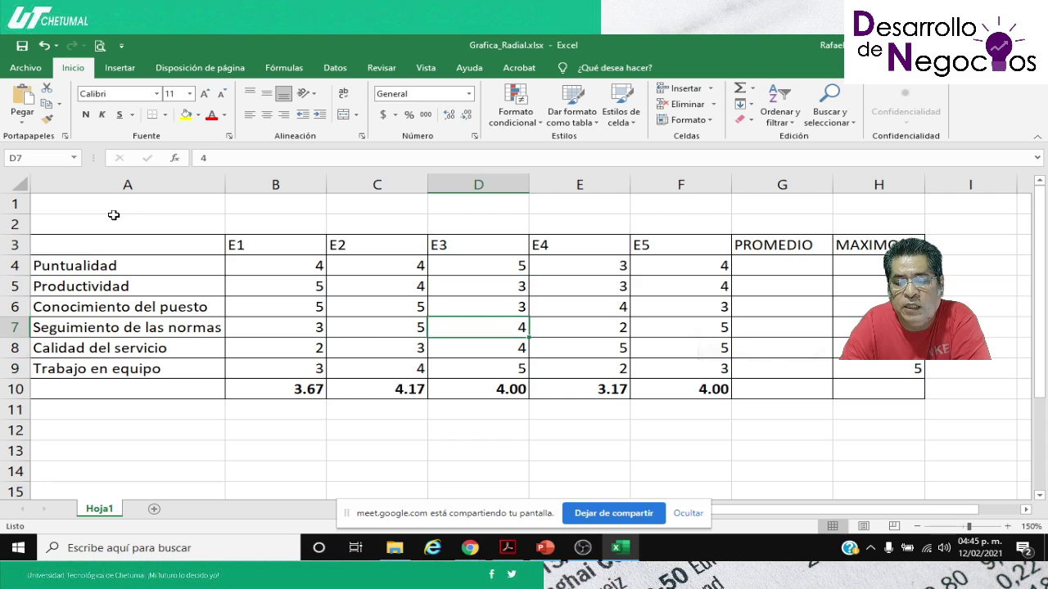
key("Down")
key("Down")
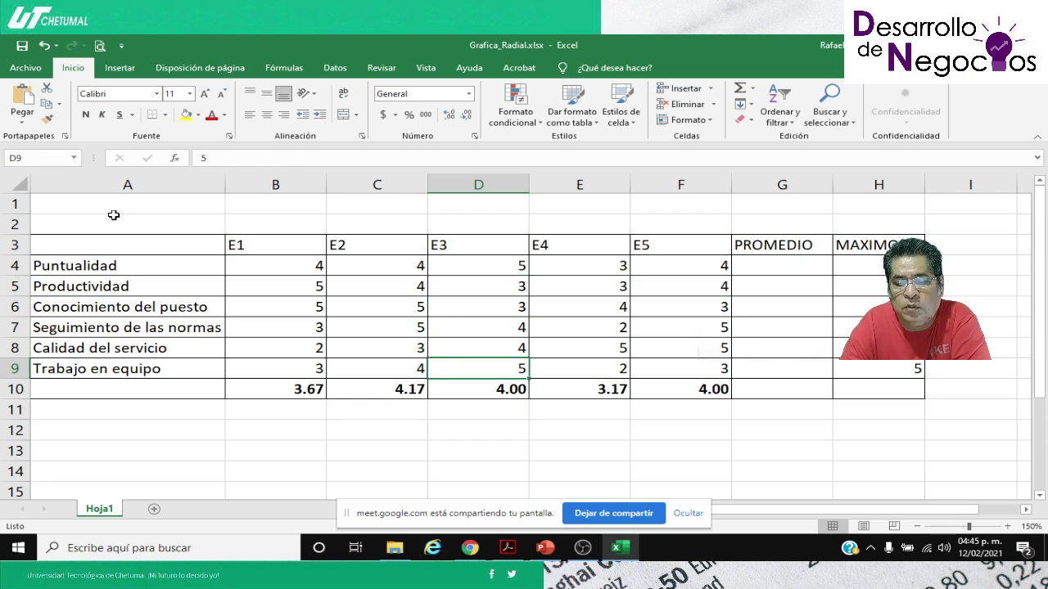
Examine E4's average formula in E10 and the score for each factor in E4:E9.
key("Down")
key("Right")
key("Up")
key("Up")
key("Up")
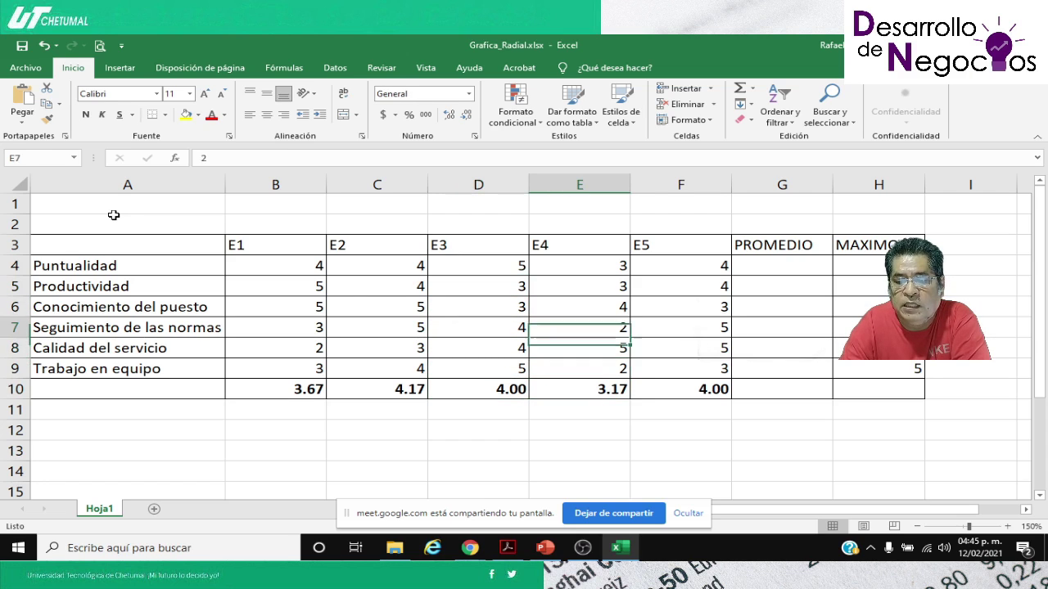
key("Up")
key("Up")
key("Up")
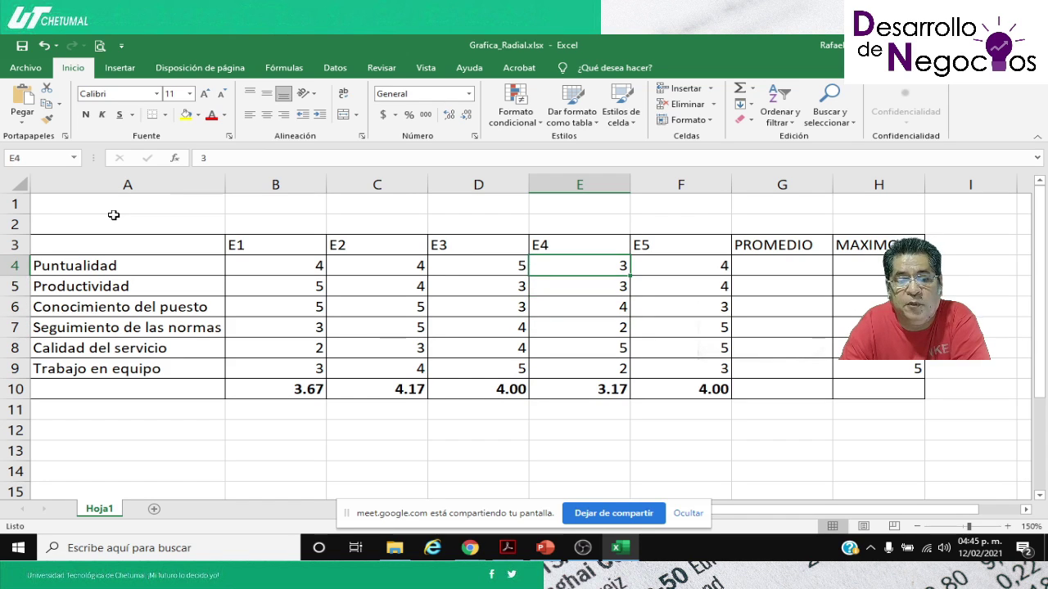
key("Down")
key("Down")
key("Down")
key("Down")
key("Down")
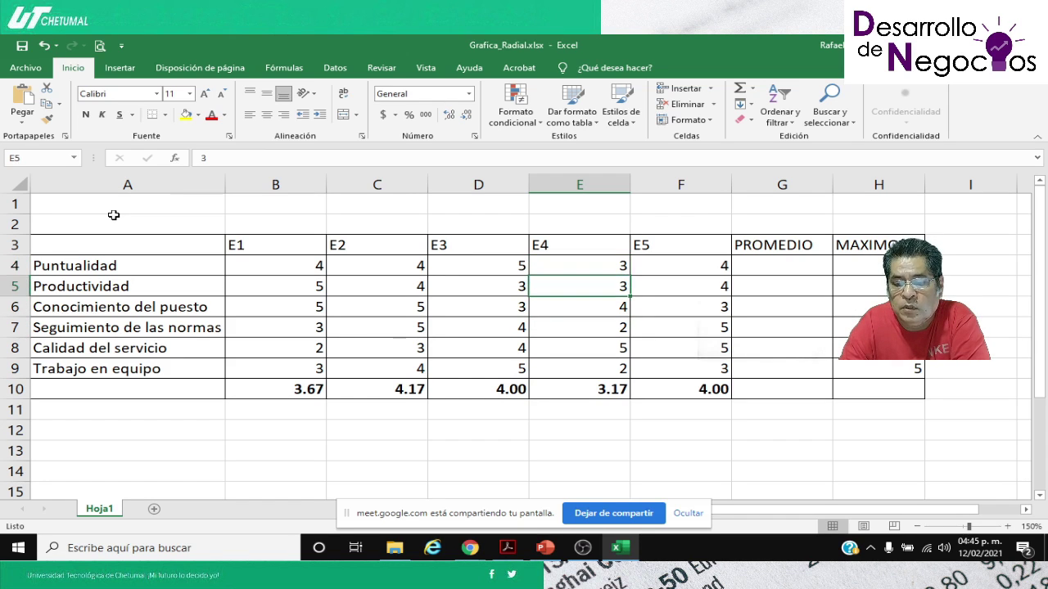
key("Down")
Examine E5's average formula in F10 and the score for each factor in F4:F9.
key("Right")
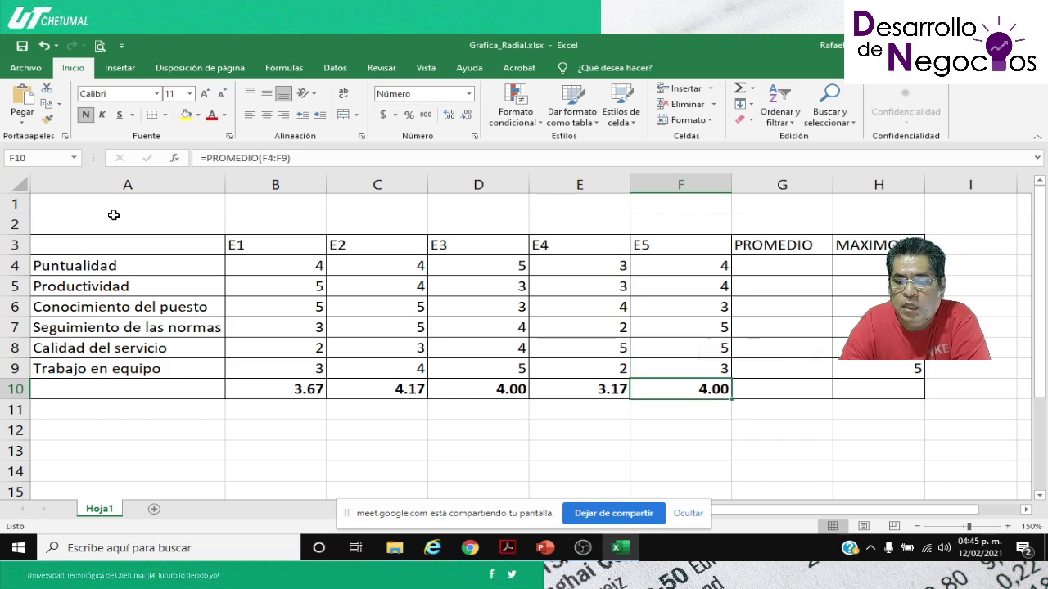
key("Up")
key("Down")
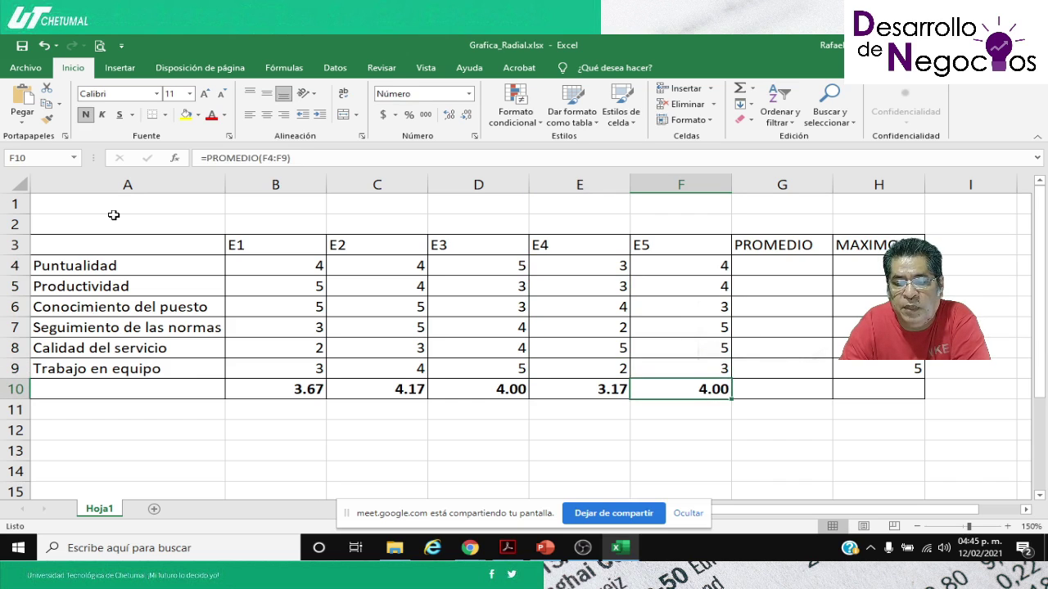
key("Up")
key("Up")
key("Up")
key("Up")
key("Up")
key("Up")
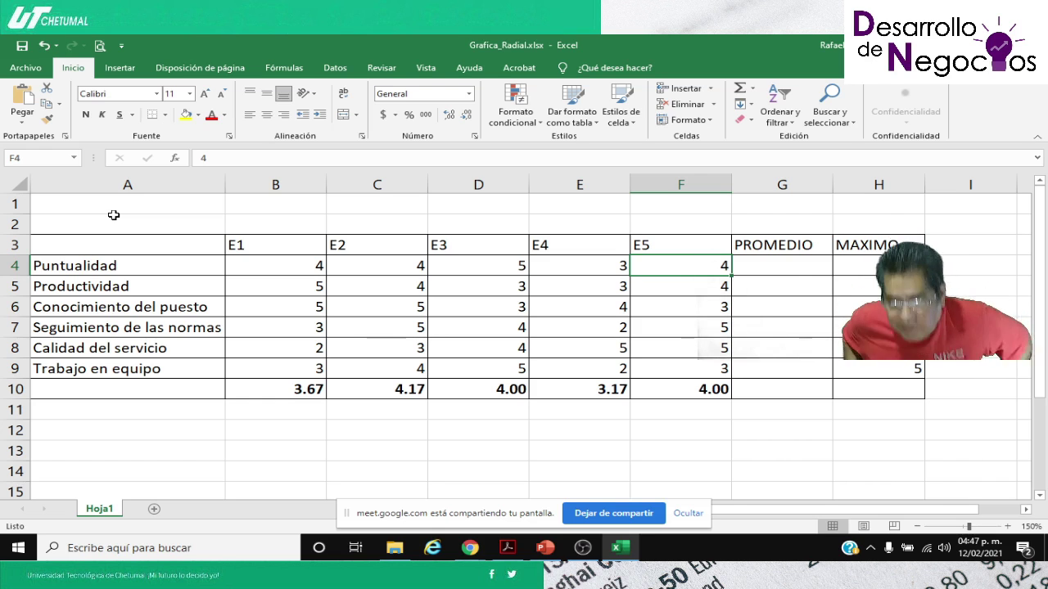
Switch to the Google Meet call in Chrome to check on the participants, and return to the Excel workbook.
left_click(469, 547)
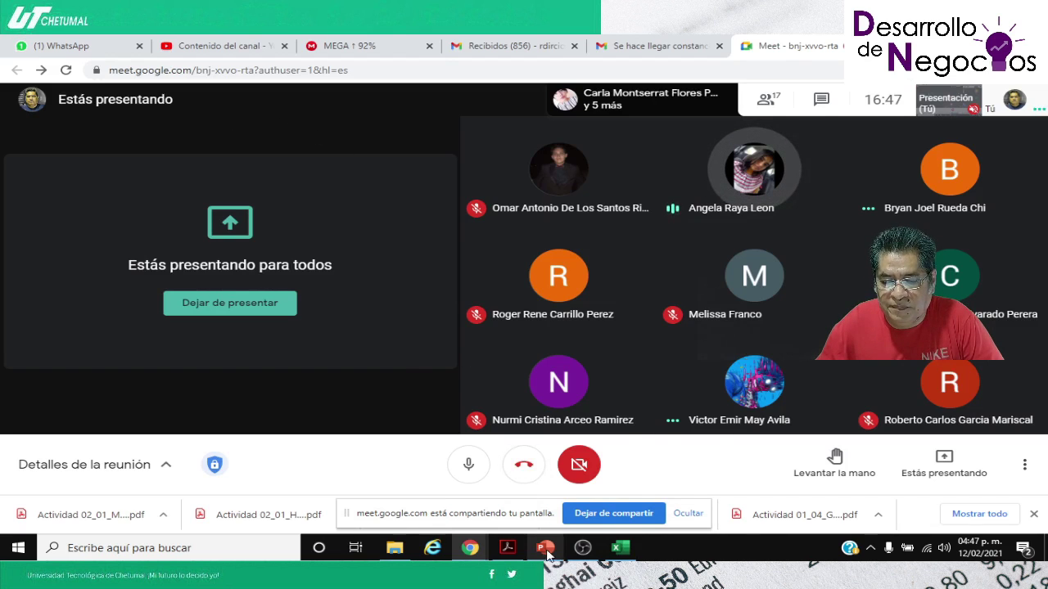
left_click(623, 556)
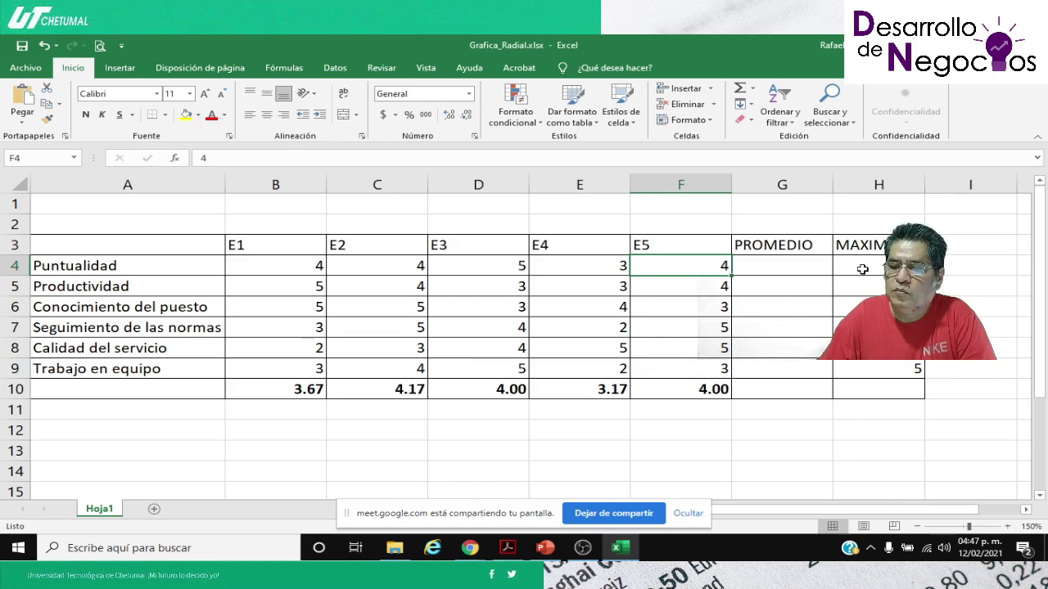
Examine the maximum score for each factor in H4:H9 under the MAXIMO heading.
left_click(862, 269)
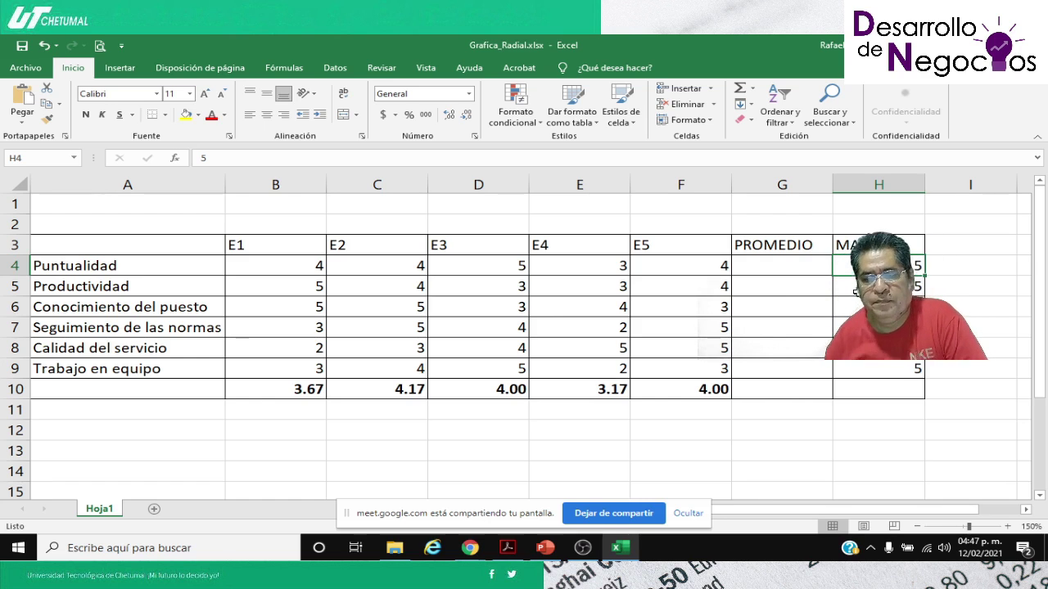
key("Down")
key("Down")
key("Down")
key("Down")
key("Down")
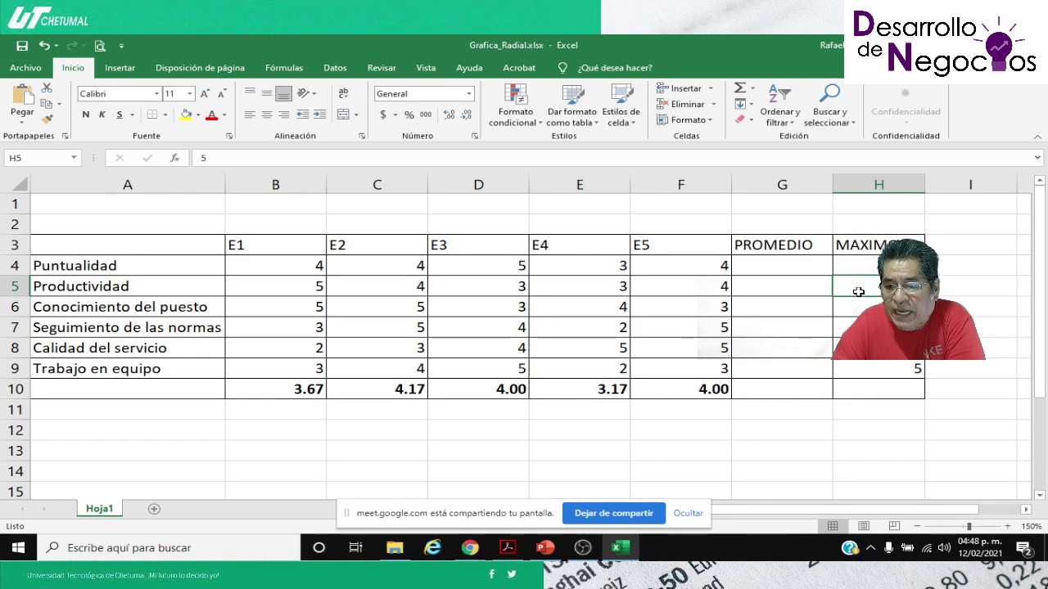
key("Up")
key("Up")
key("Up")
key("Up")
key("Up")
key("Up")
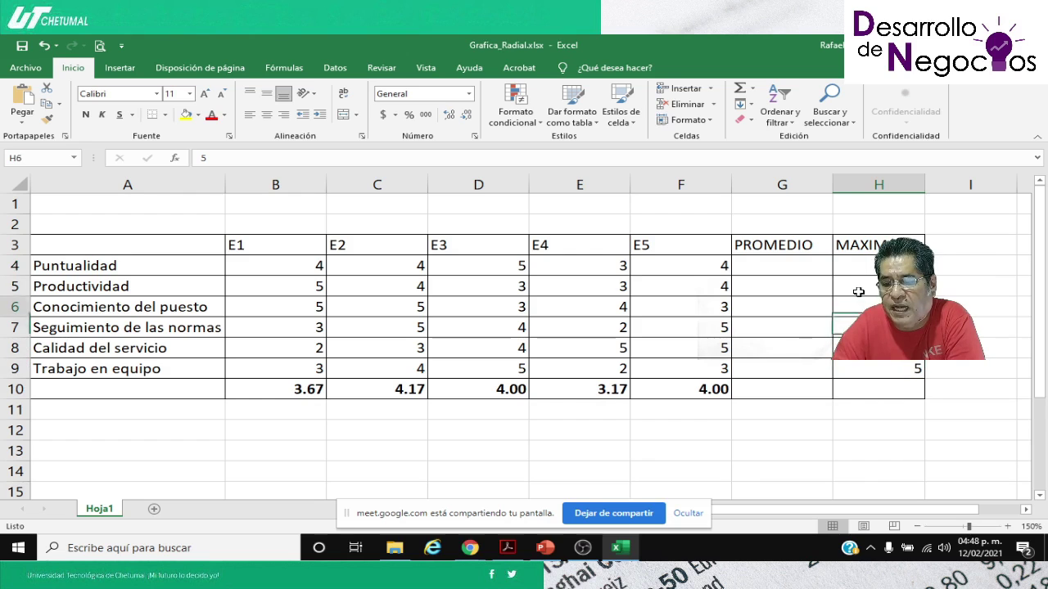
Check the PROMEDIO heading in G3 and cell G10, and inspect the cell range referenced by the average formula in B10.
key("Left")
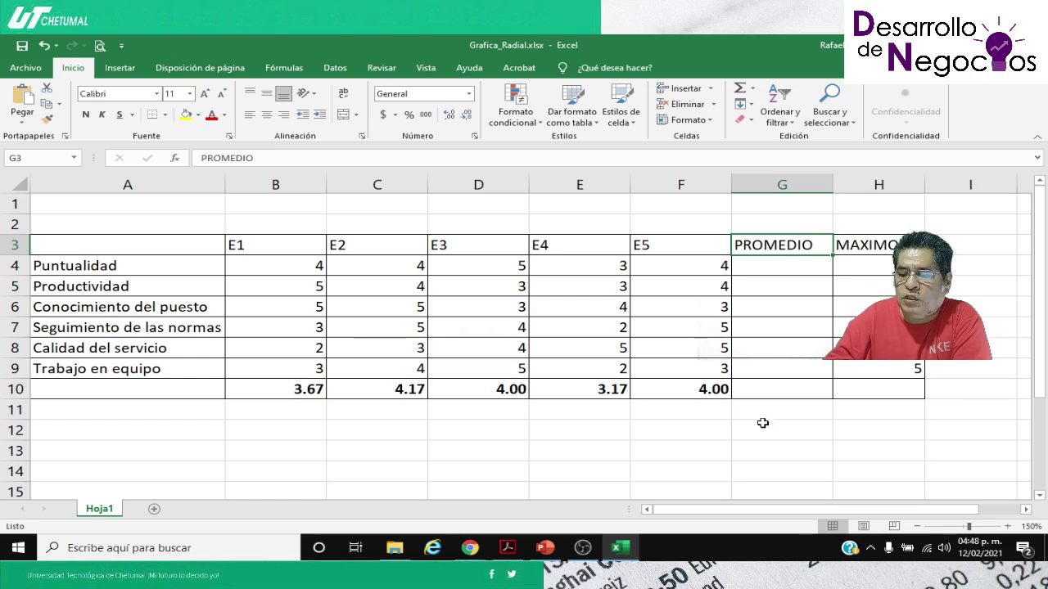
left_click(760, 387)
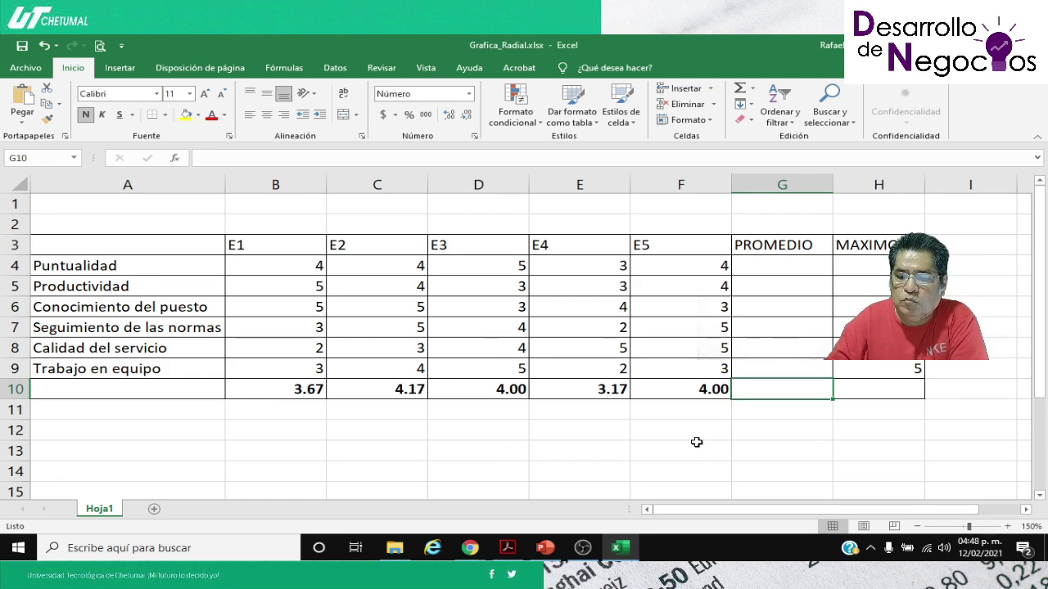
left_click(272, 391)
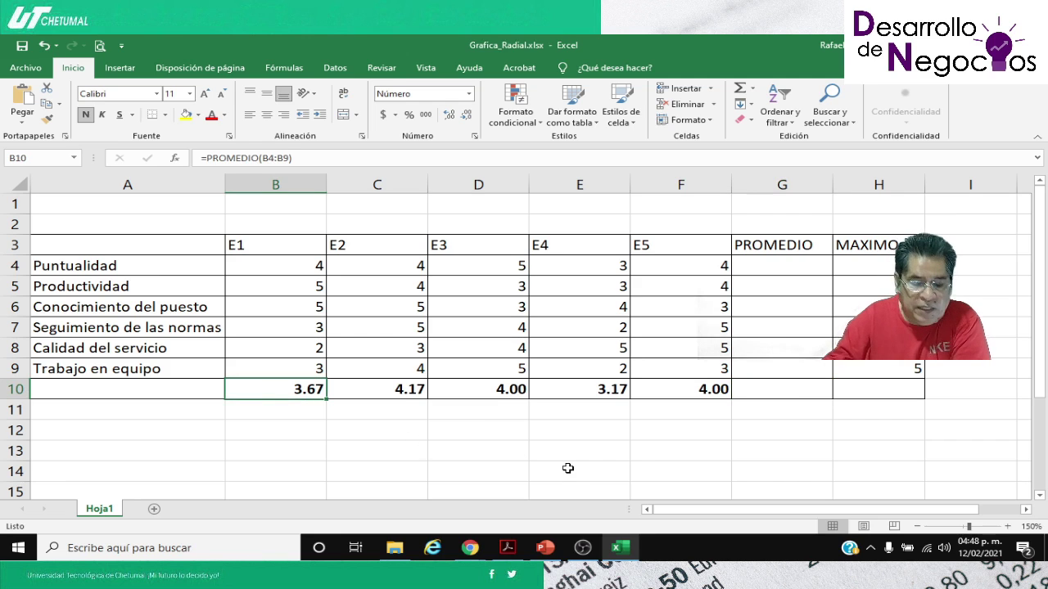
key("F2")
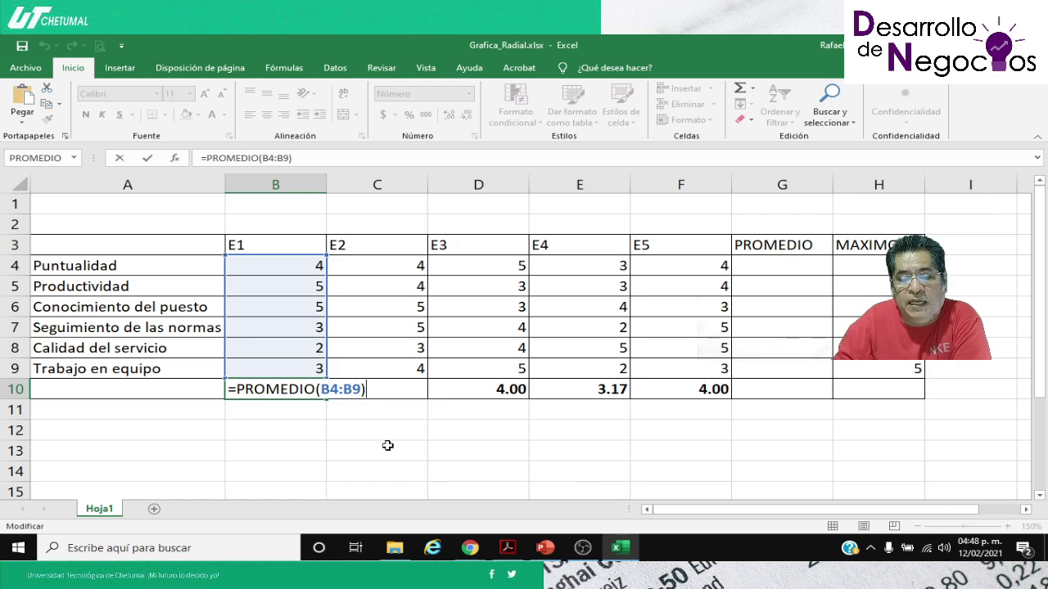
left_click(487, 388)
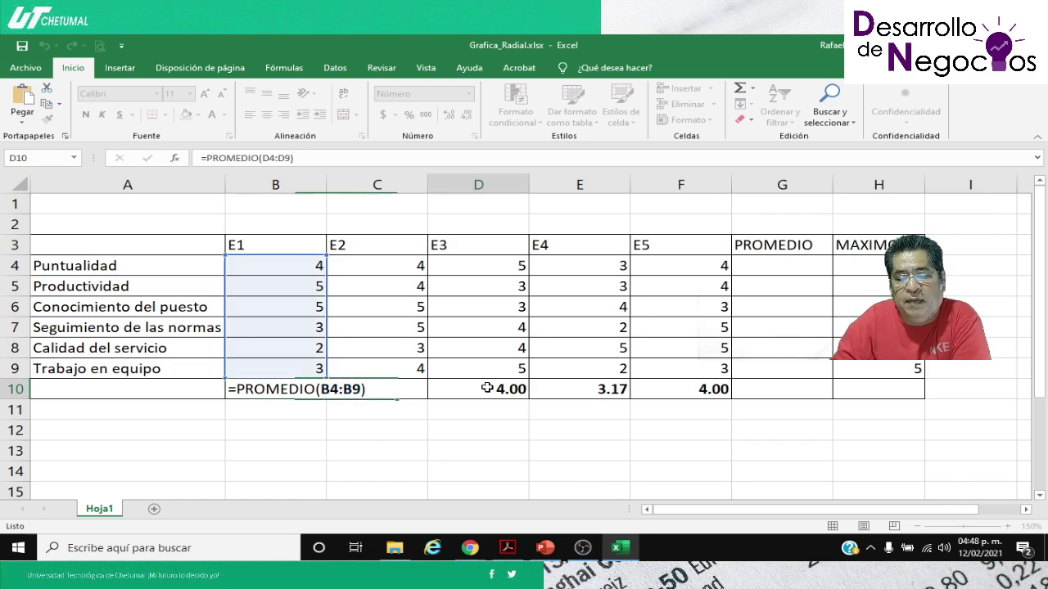
Clear the average formulas of E1 to E5 in B10:F10.
left_click(266, 395)
key("shift+Right")
key("shift+Right")
key("shift+Right")
key("shift+Right")
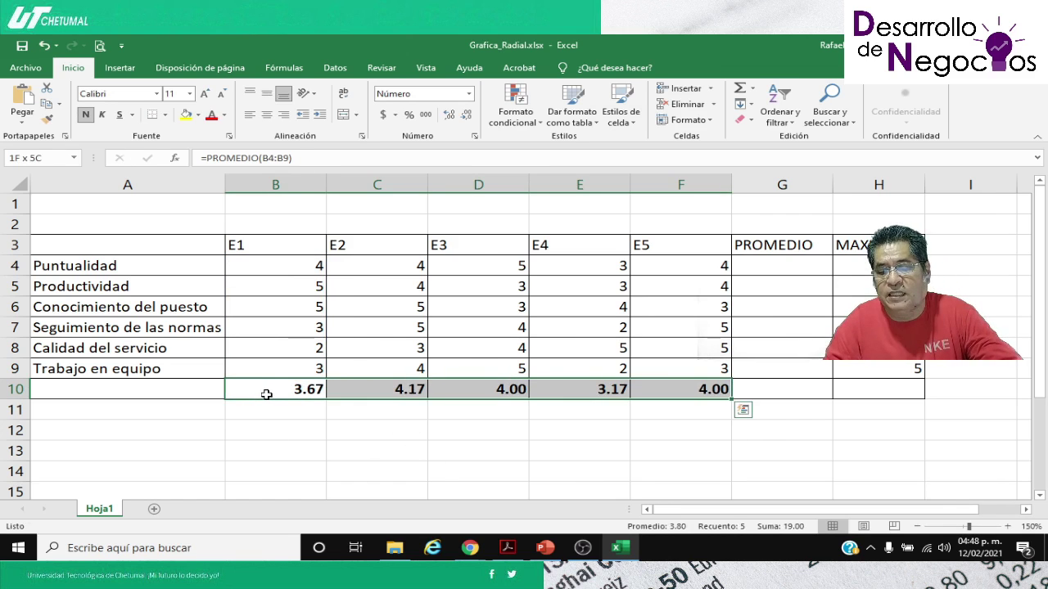
key("Delete")
left_click(266, 394)
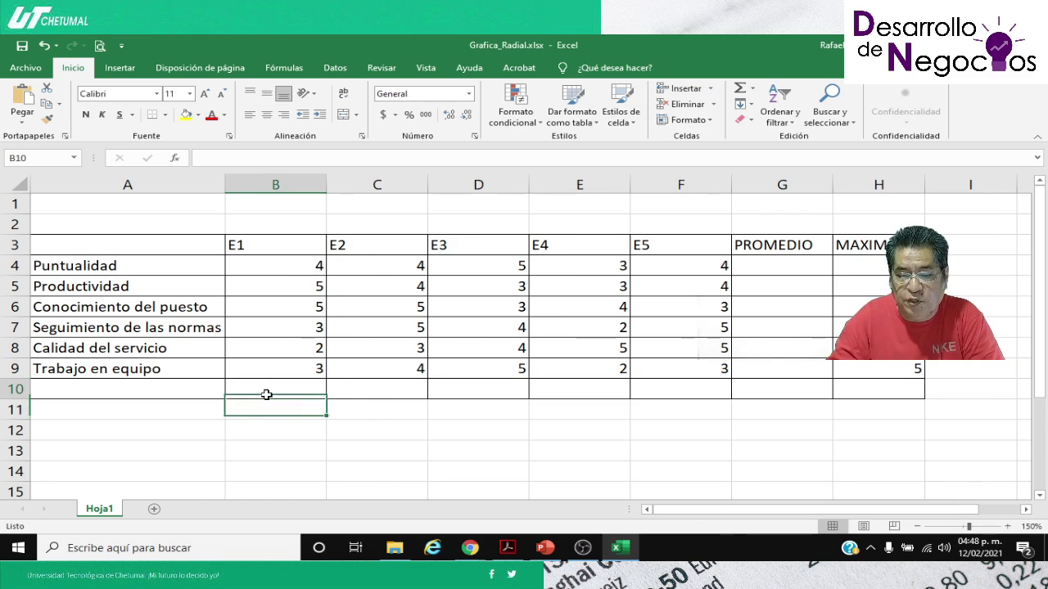
Insert the PROMEDIO function from the Estadísticas category into B10.
key("Left")
key("Right")
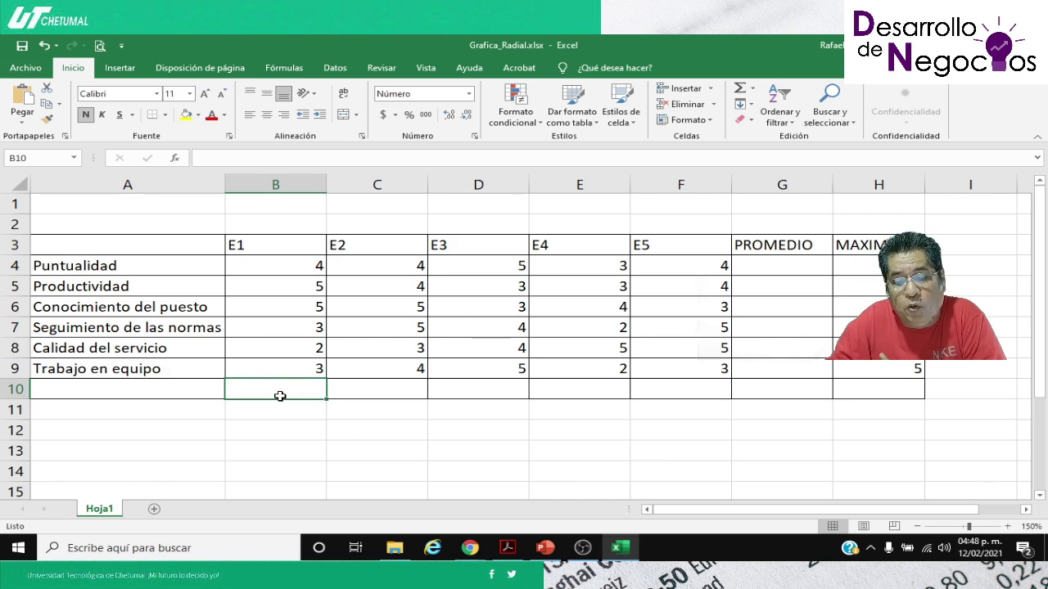
left_click(284, 68)
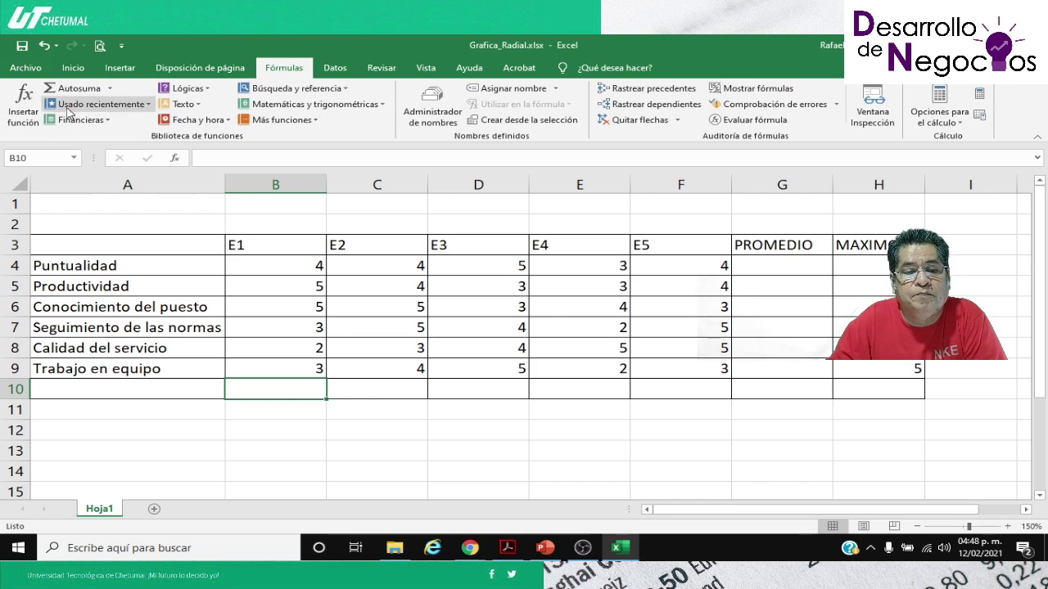
left_click(23, 109)
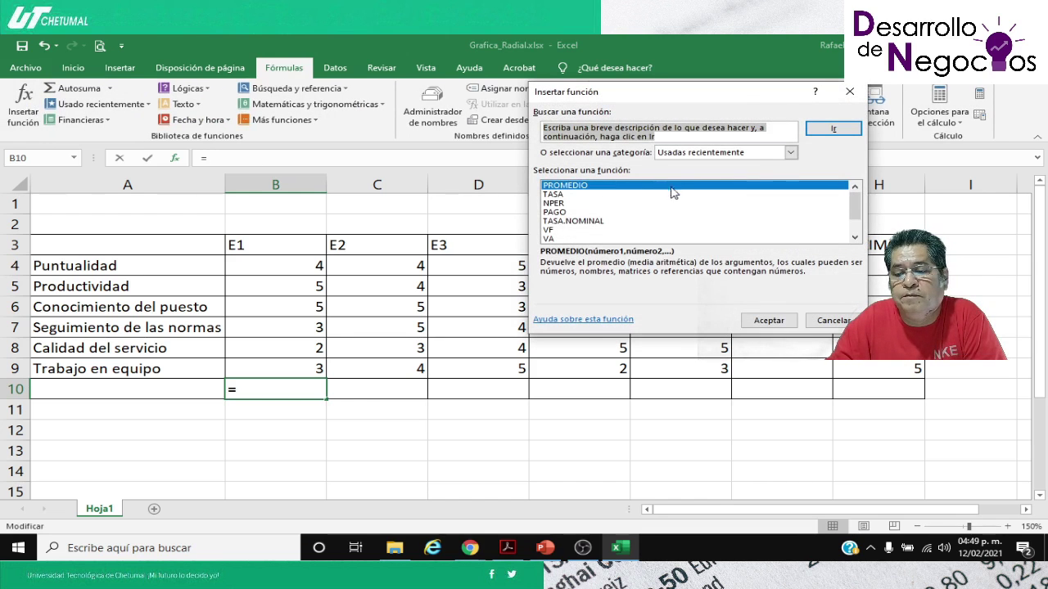
left_click(792, 153)
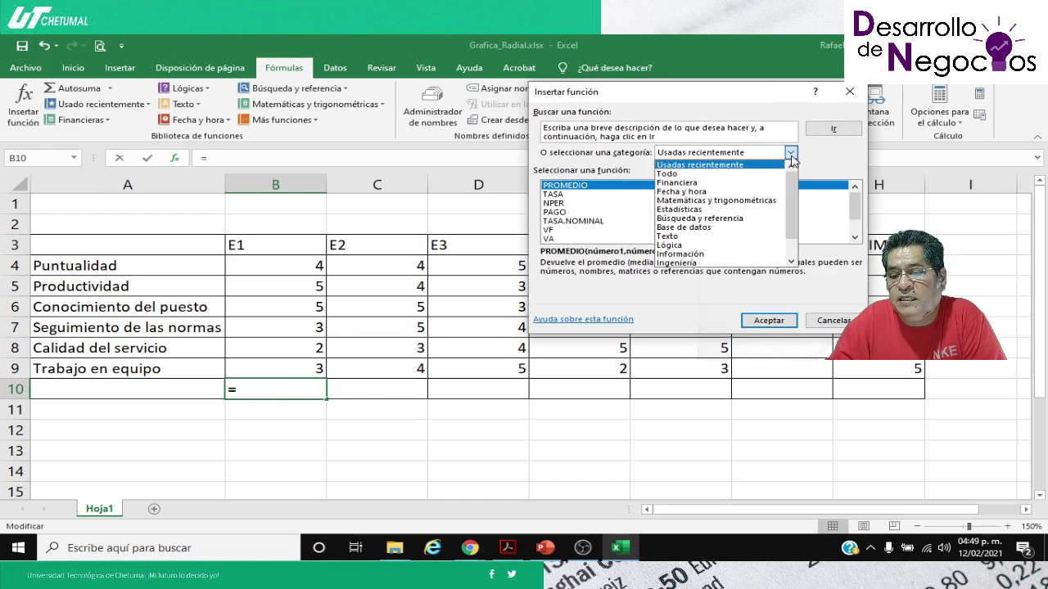
left_click(681, 209)
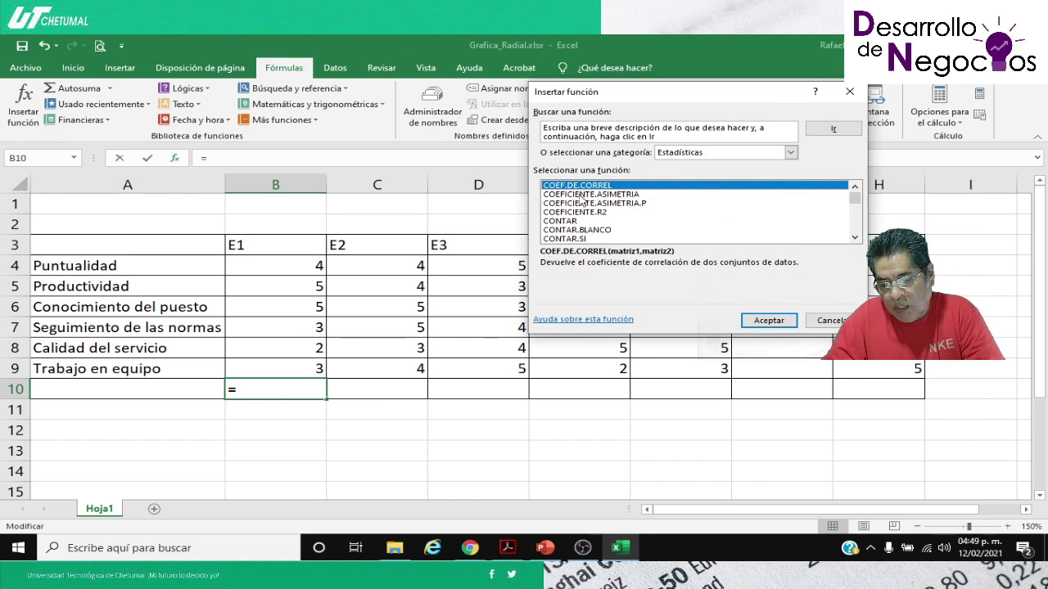
left_click(553, 197)
key("p")
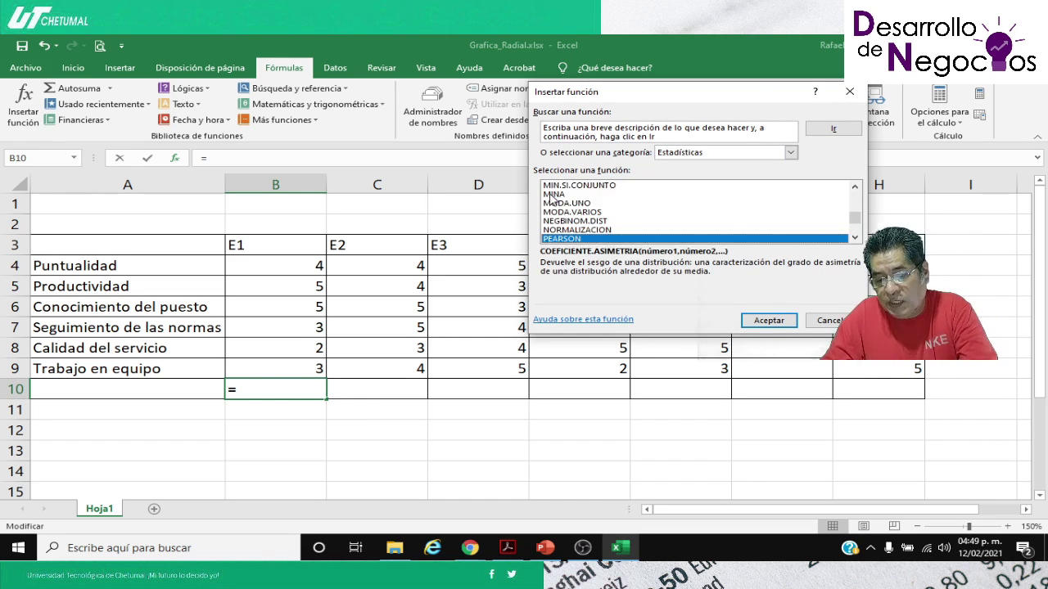
key("Down")
key("Down")
key("Down")
key("Down")
key("Down")
key("Down")
key("Down")
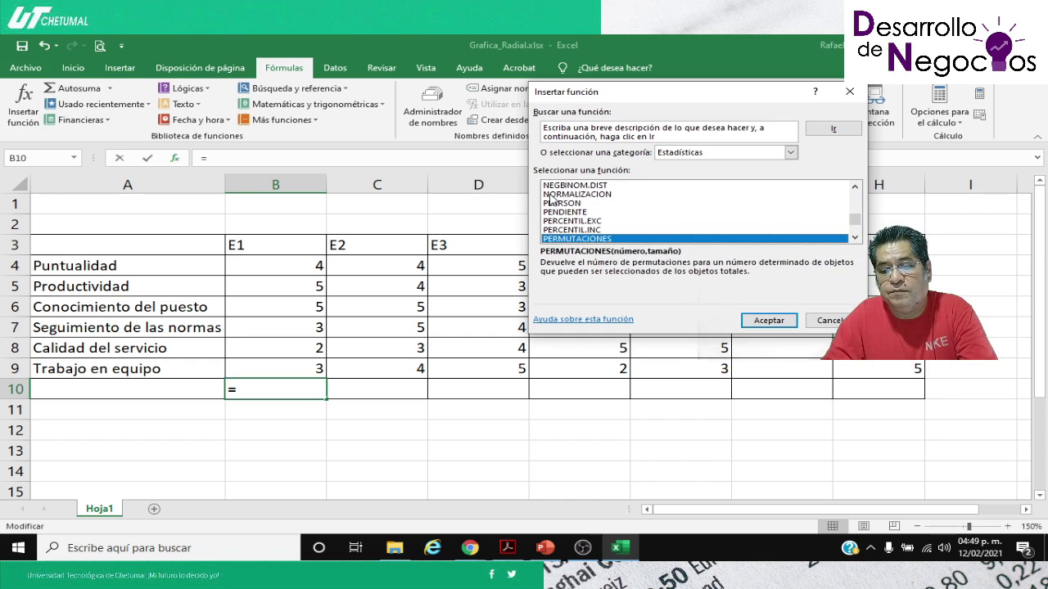
key("Down")
key("Down")
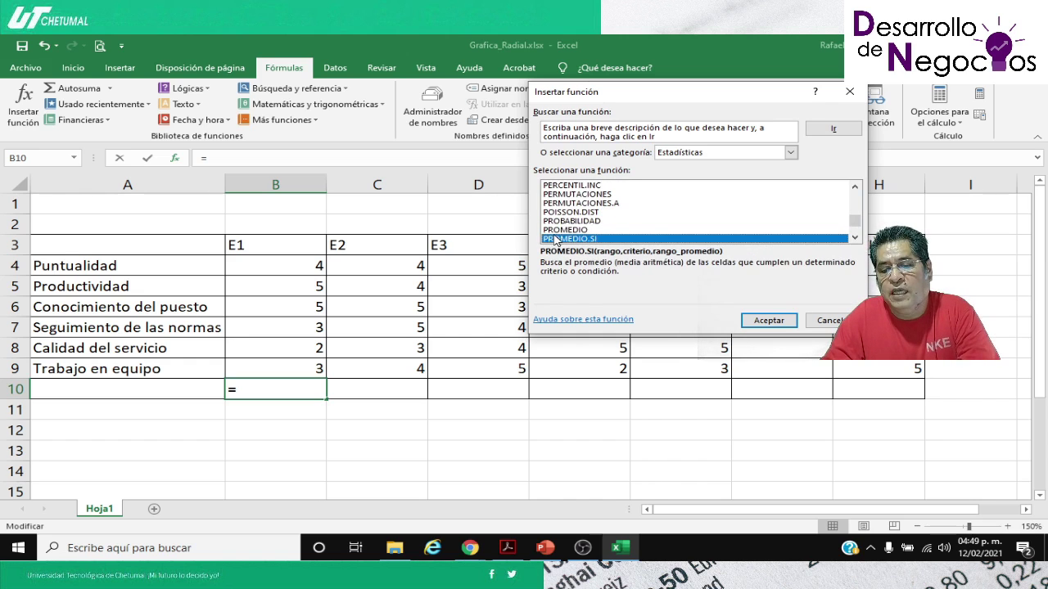
left_click(557, 230)
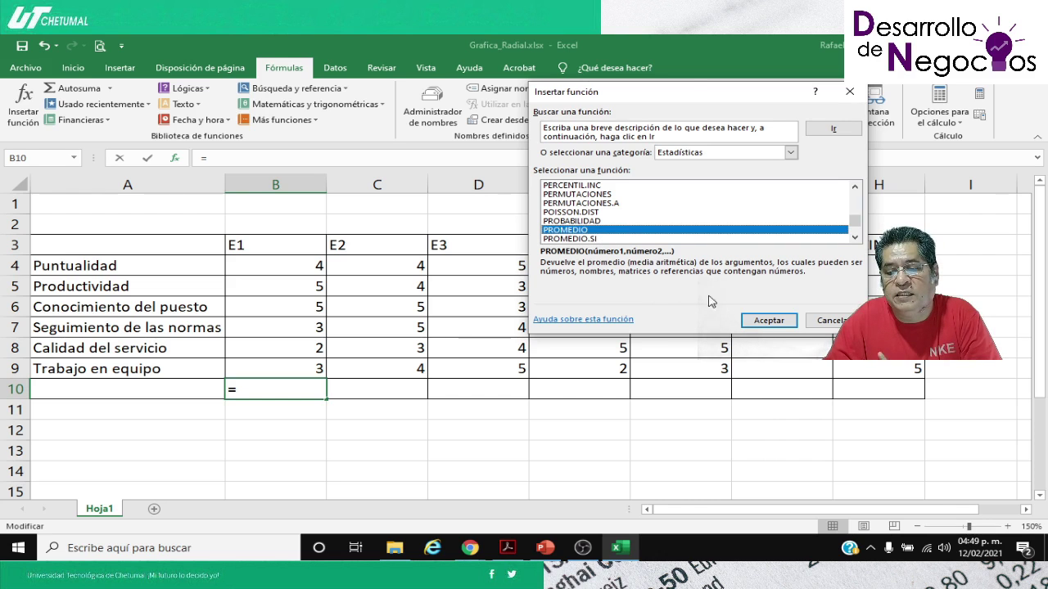
left_click(768, 320)
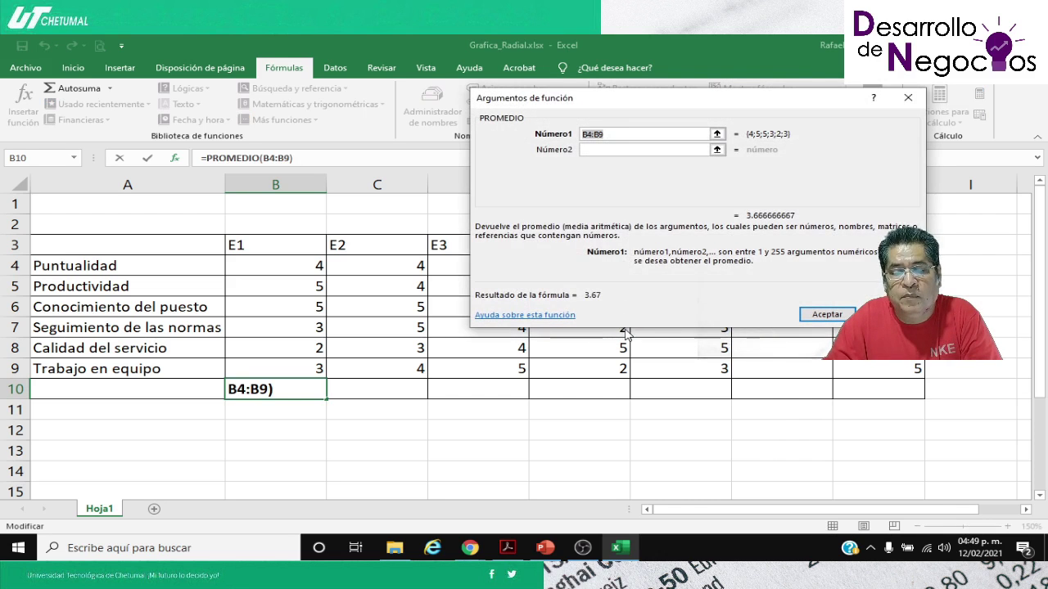
Select B4:B9 as the Número1 argument of PROMEDIO and accept the formula.
left_click(717, 136)
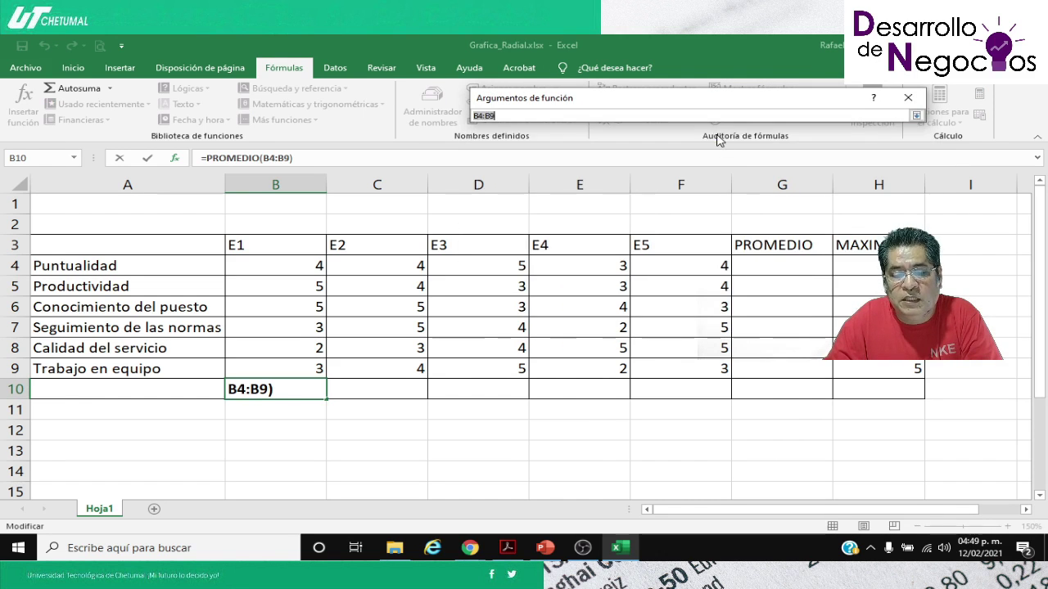
left_click_drag(287, 263, 292, 369)
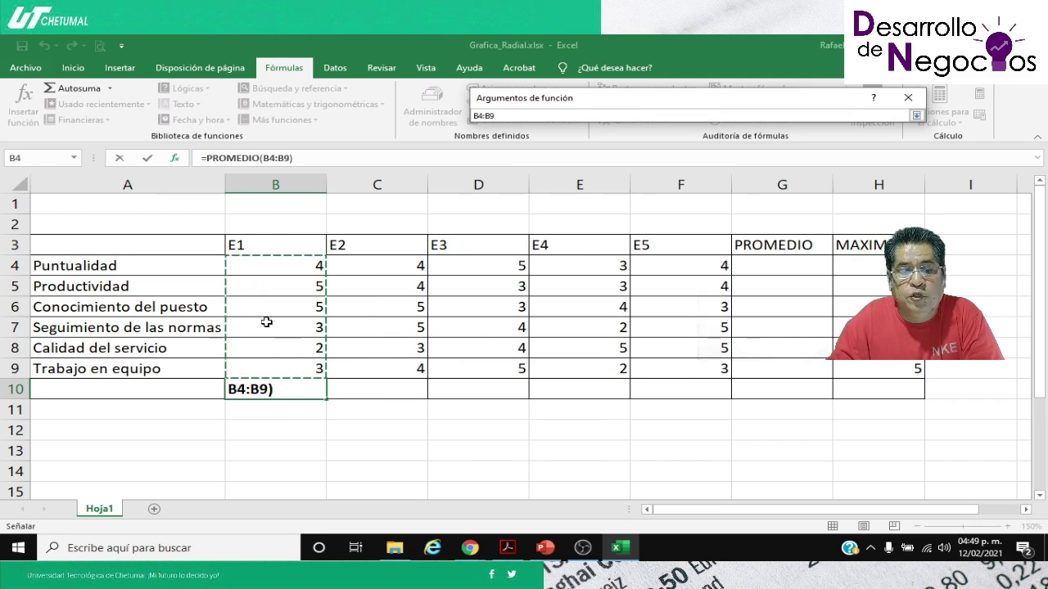
key("Return")
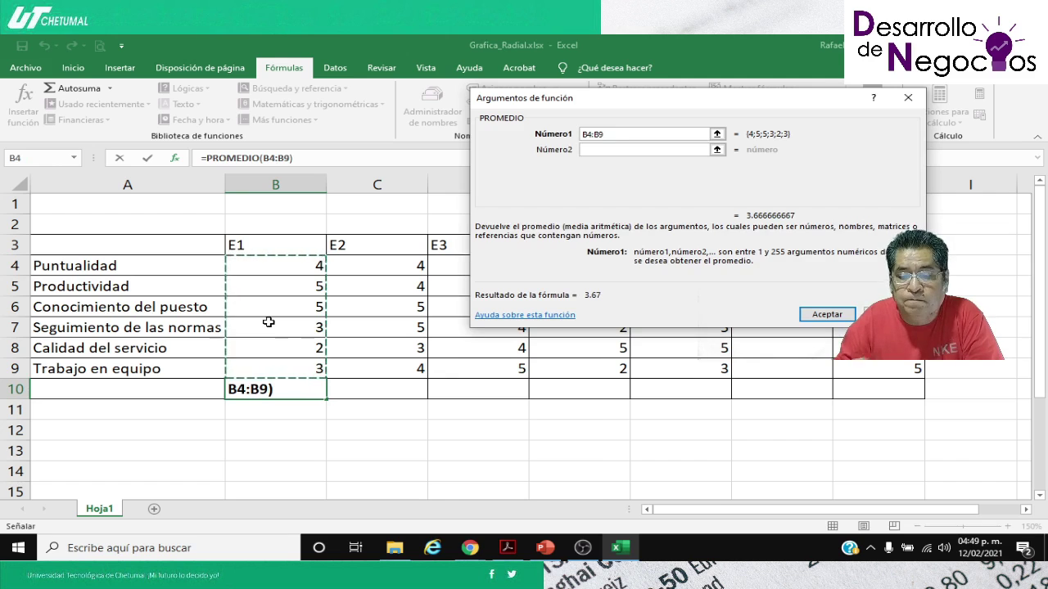
left_click(824, 313)
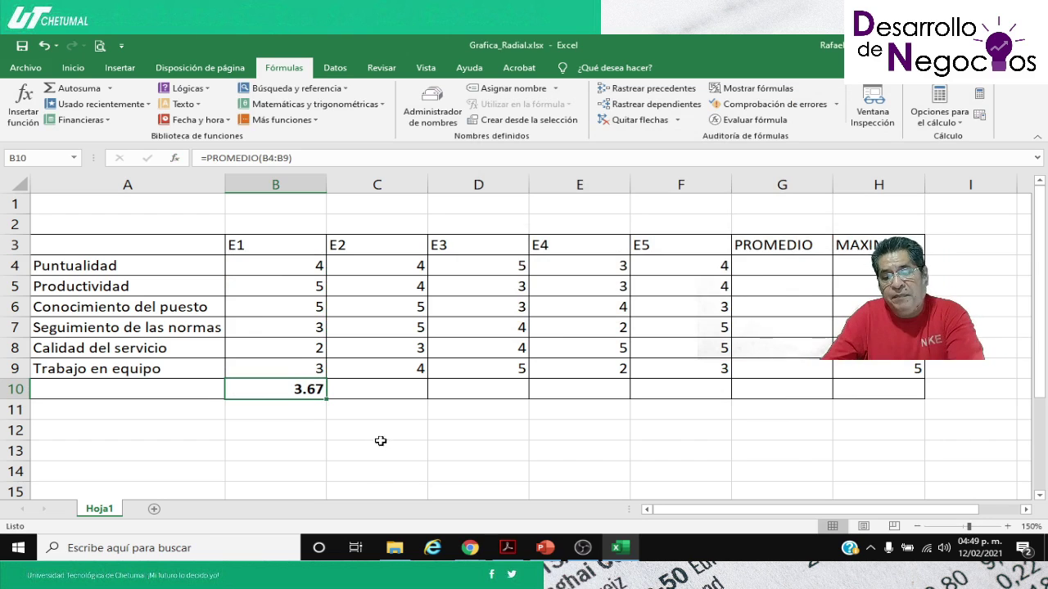
Fill the average formula from B10 across to G10, and clear the copy in G10.
left_click_drag(327, 400, 786, 392)
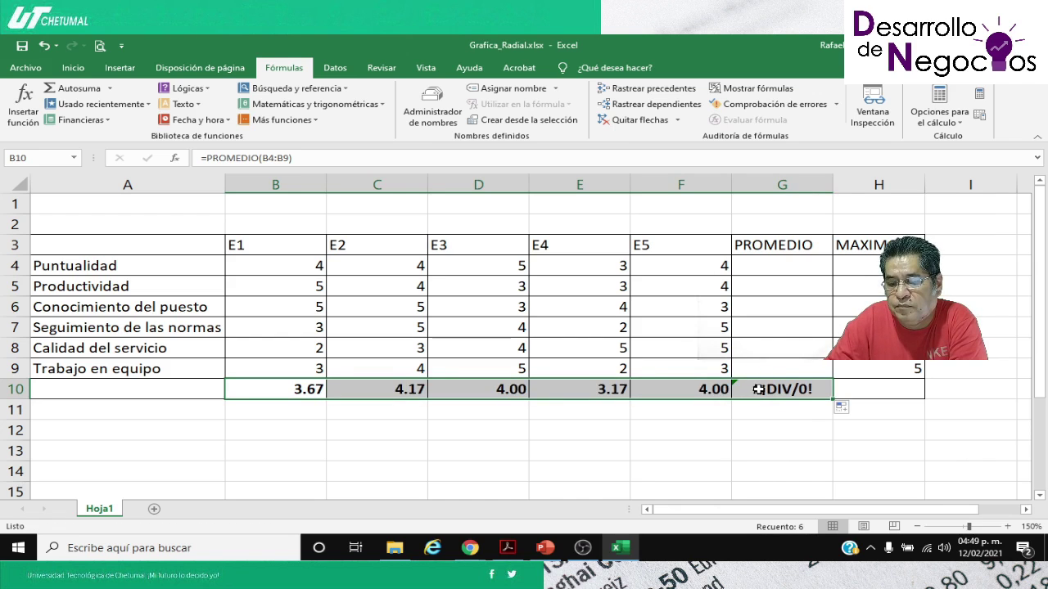
left_click(759, 389)
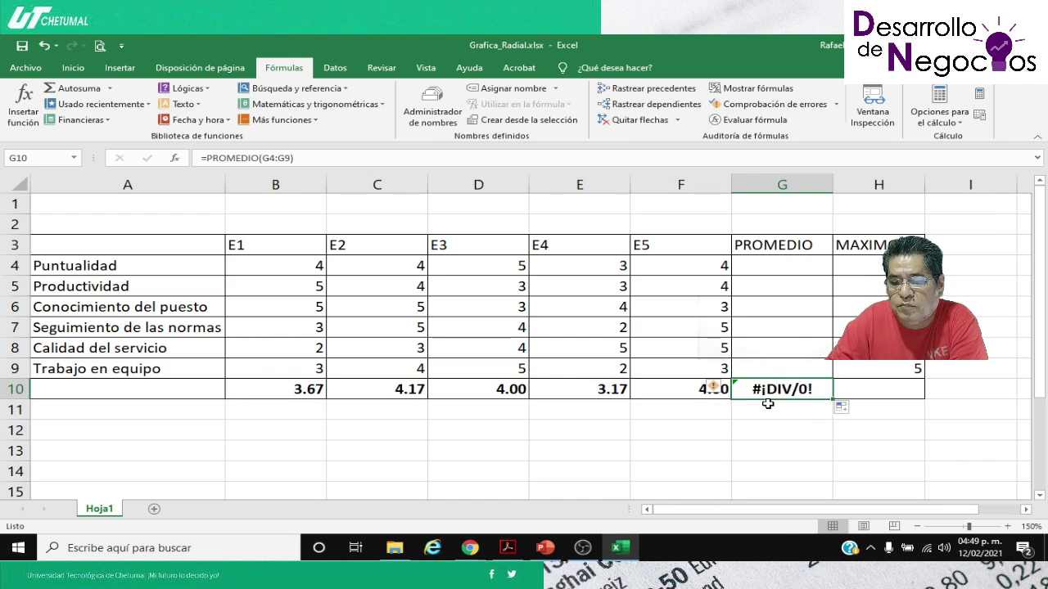
key("Delete")
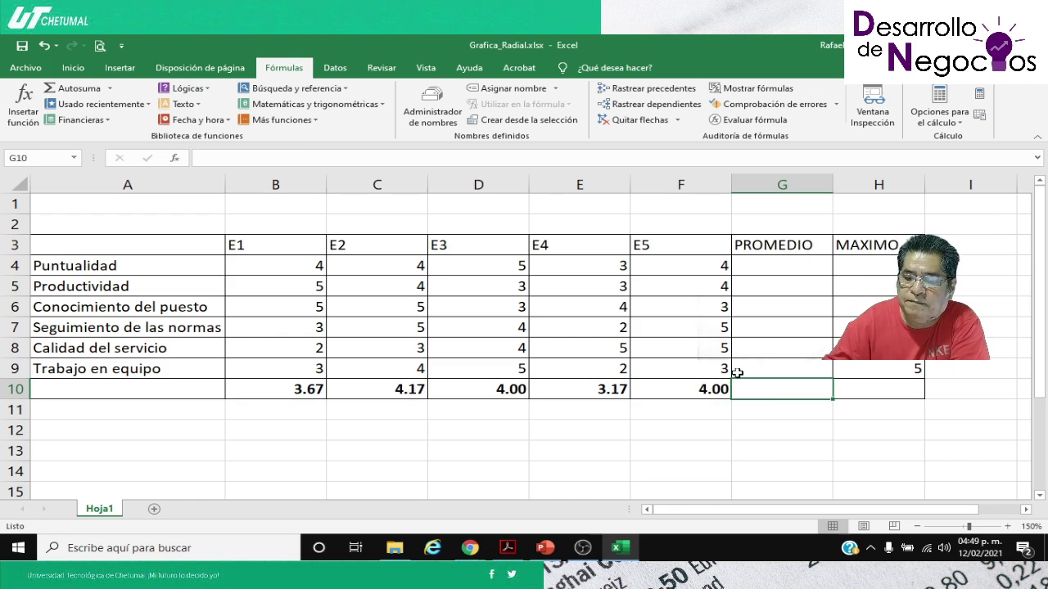
Review the PROMEDIO formulas of E1 to E5 in B10:F10 and the empty cells G4 and G10 of the PROMEDIO column.
left_click(737, 438)
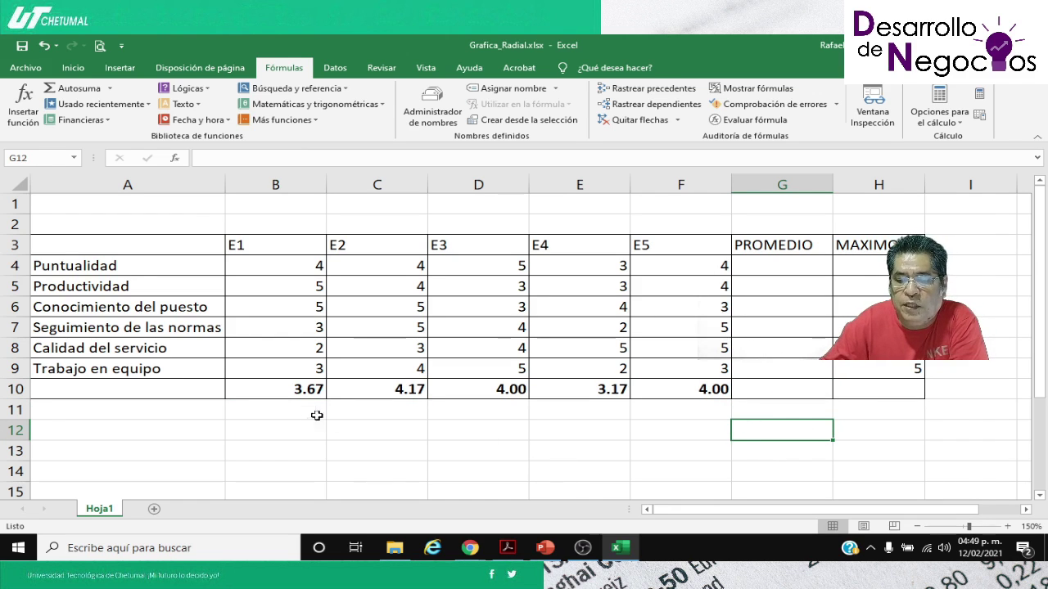
key("Up")
key("Up")
key("Left")
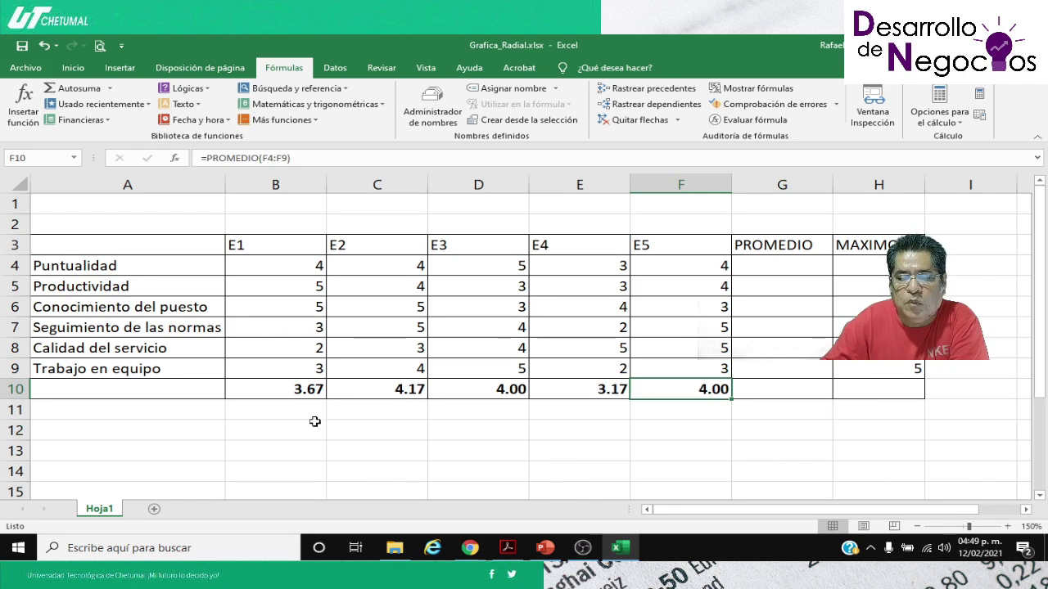
left_click(279, 394)
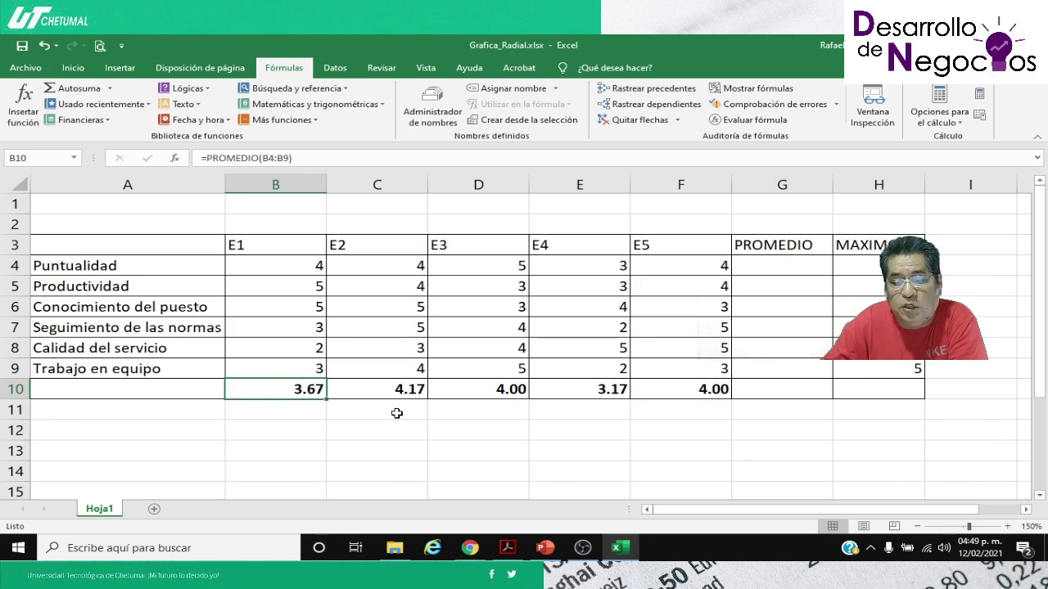
left_click(384, 396)
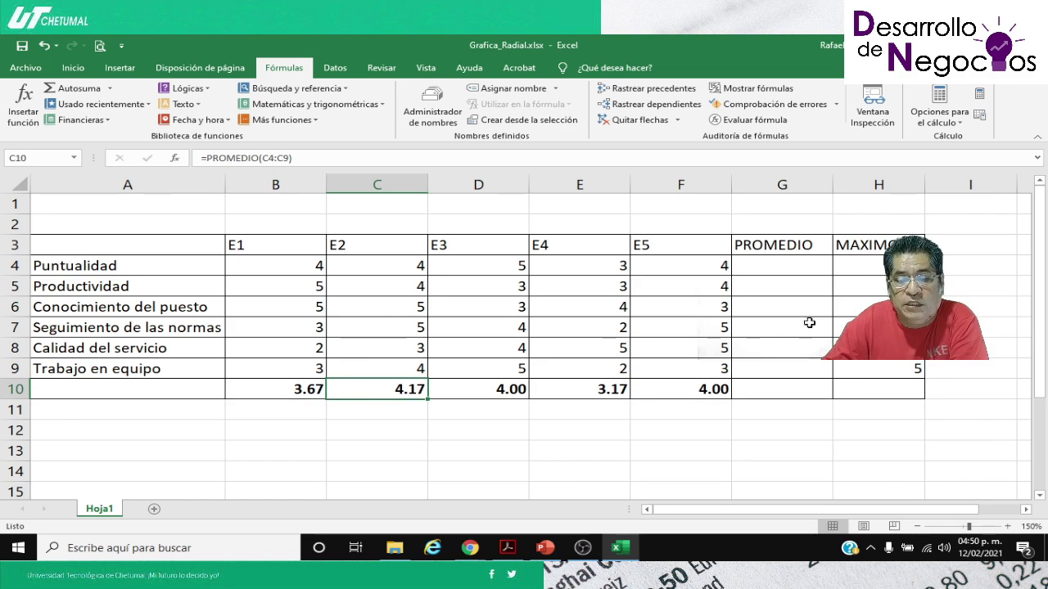
left_click(480, 391)
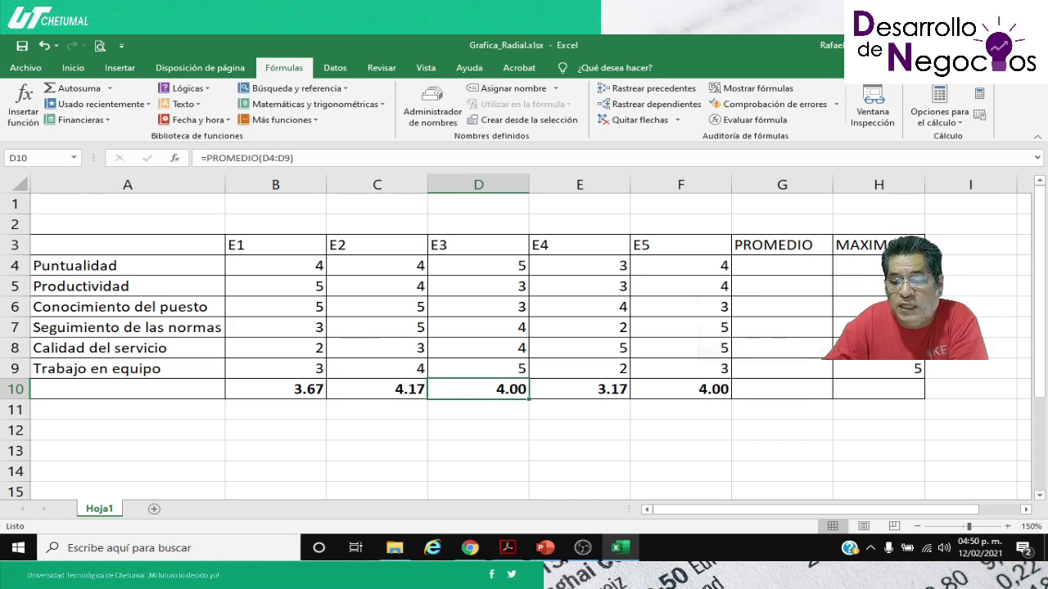
left_click(593, 394)
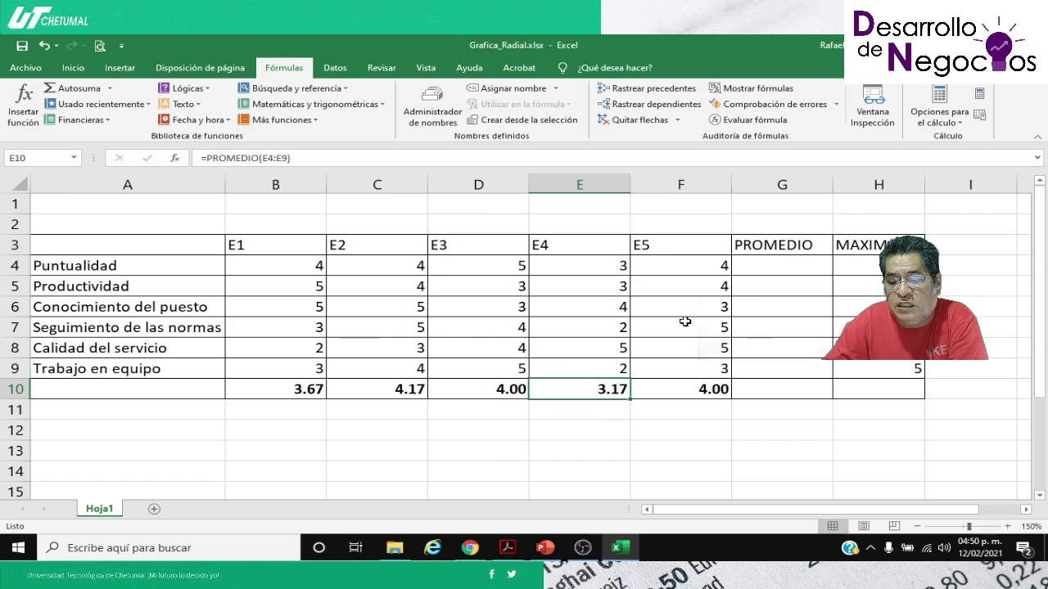
left_click(683, 388)
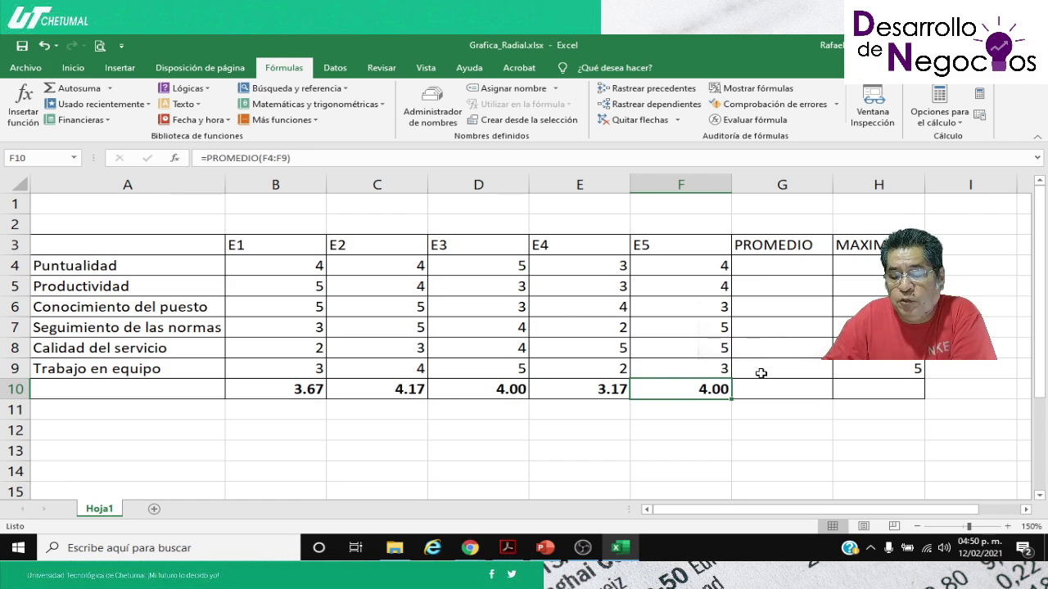
left_click(759, 264)
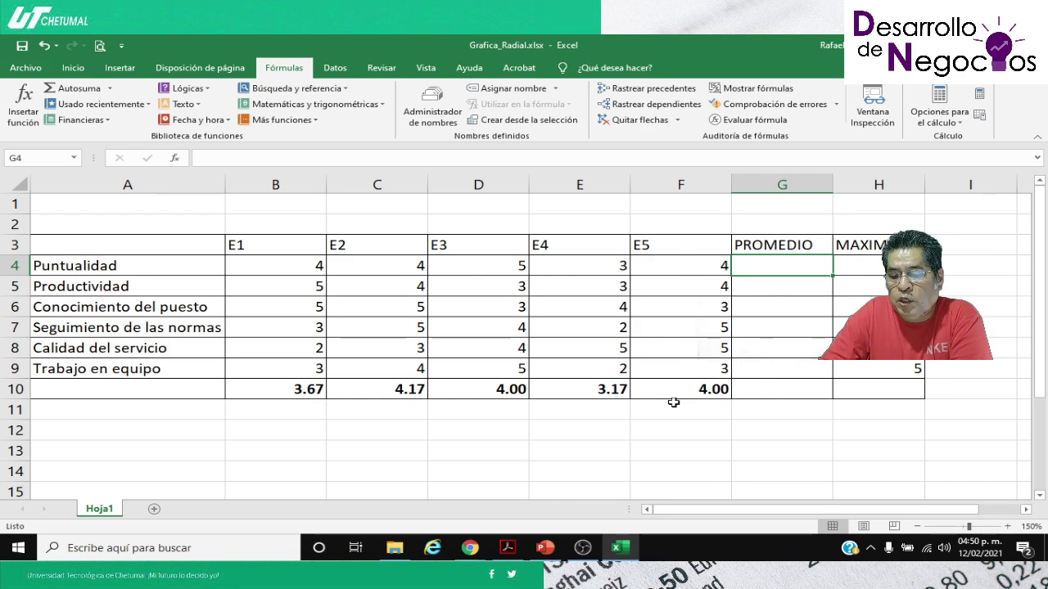
left_click(769, 394)
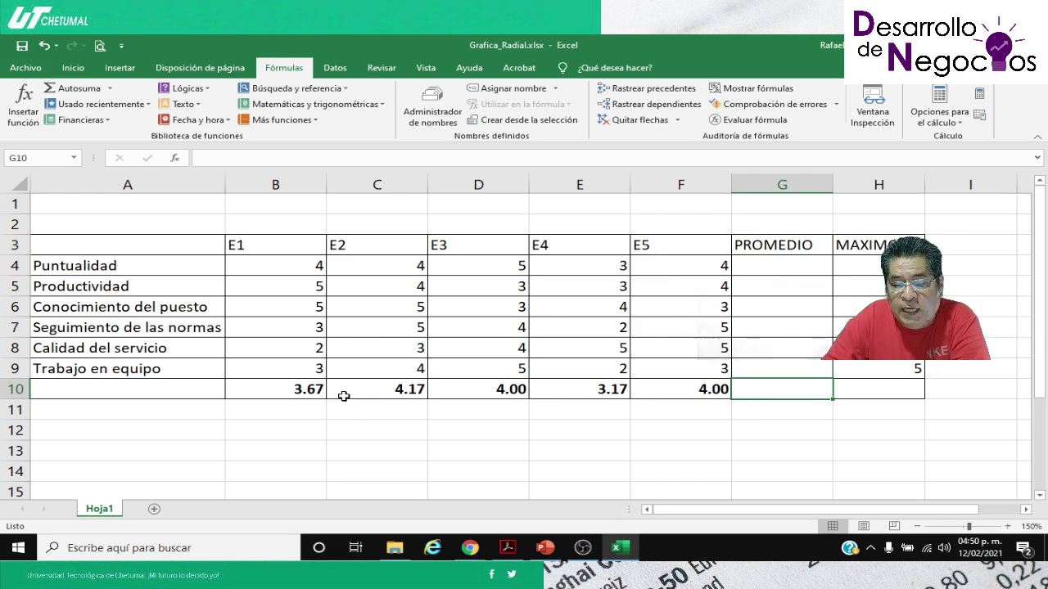
left_click_drag(295, 390, 683, 394)
Insert the PROMEDIO function from the Estadísticas category into G10.
left_click(764, 391)
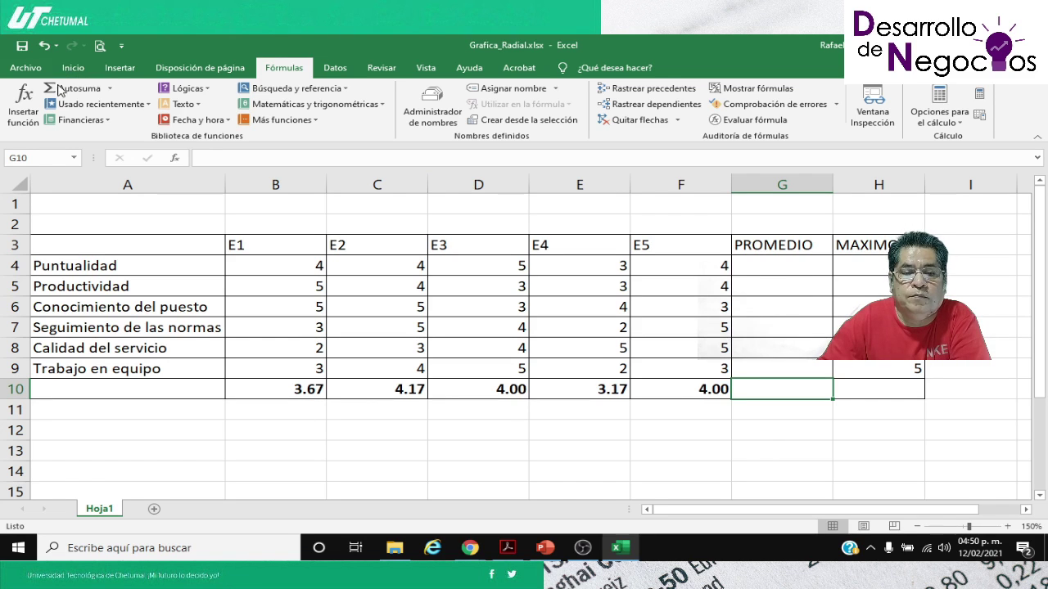
left_click(25, 104)
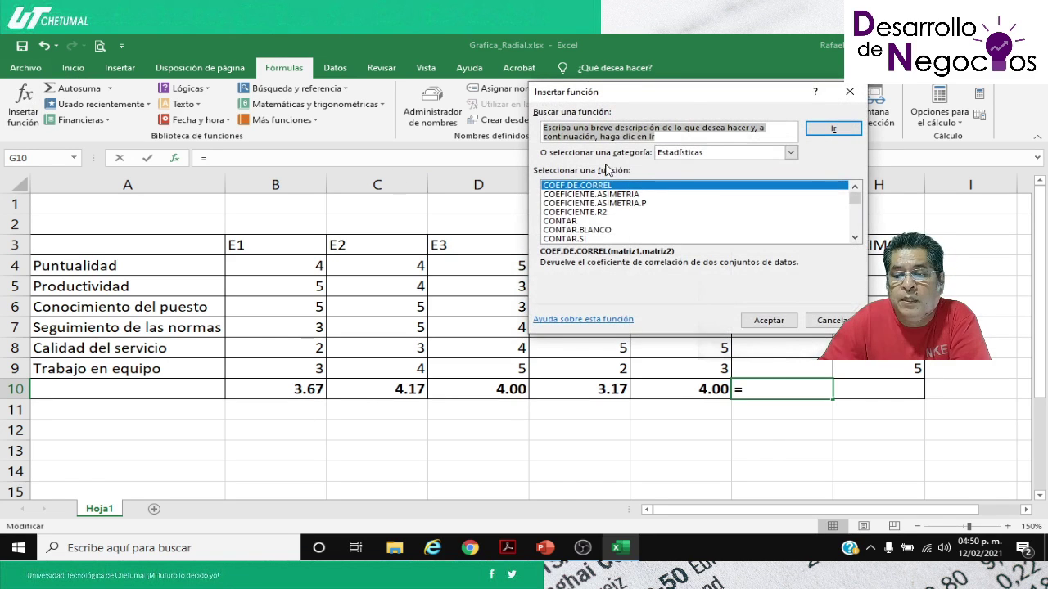
left_click(791, 153)
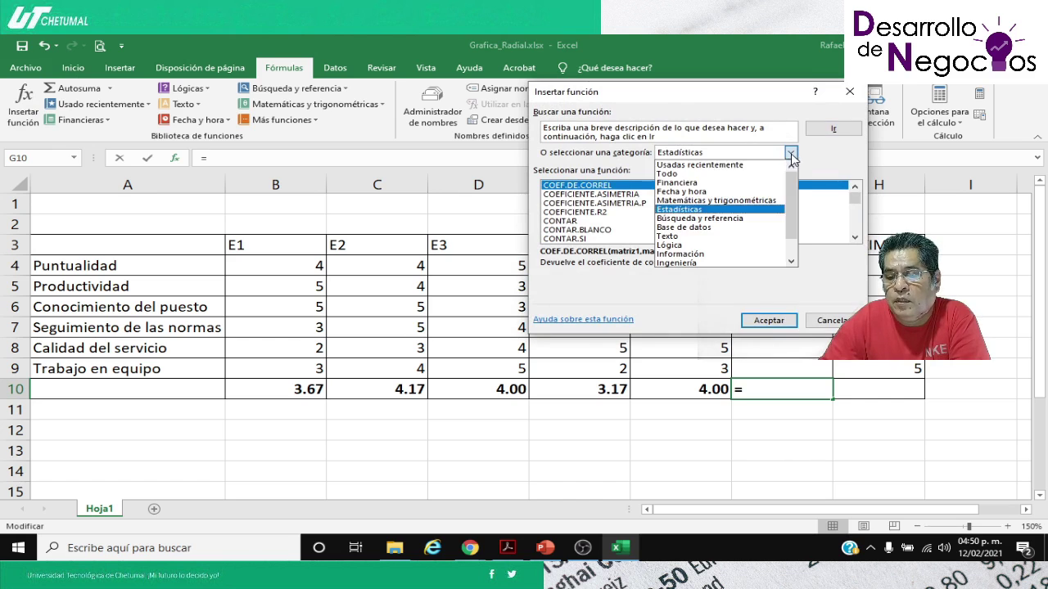
left_click(679, 209)
left_click(604, 203)
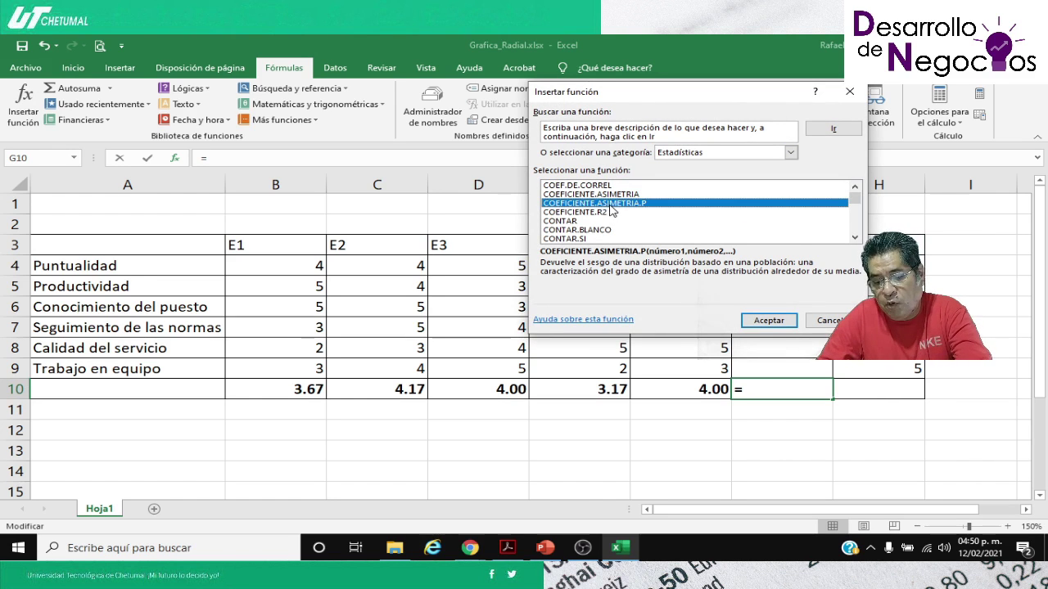
key("p")
key("p")
key("p")
key("p")
key("p")
key("p")
key("p")
key("p")
key("p")
key("p")
key("p")
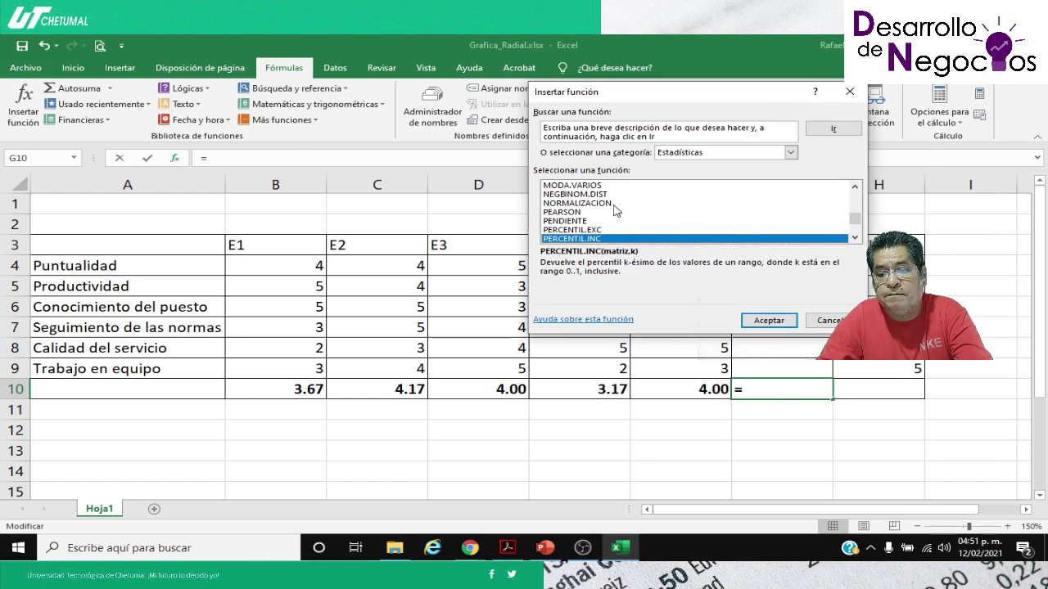
key("Return")
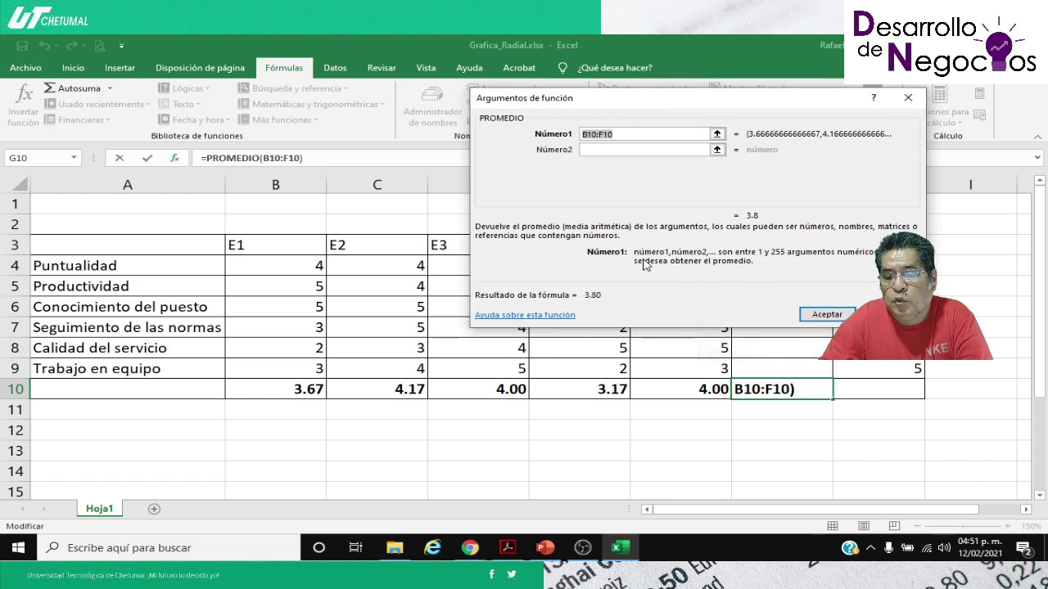
Select B10:F10 as the Número1 argument of PROMEDIO for G10 and accept the formula.
left_click(717, 134)
left_click_drag(272, 392, 654, 395)
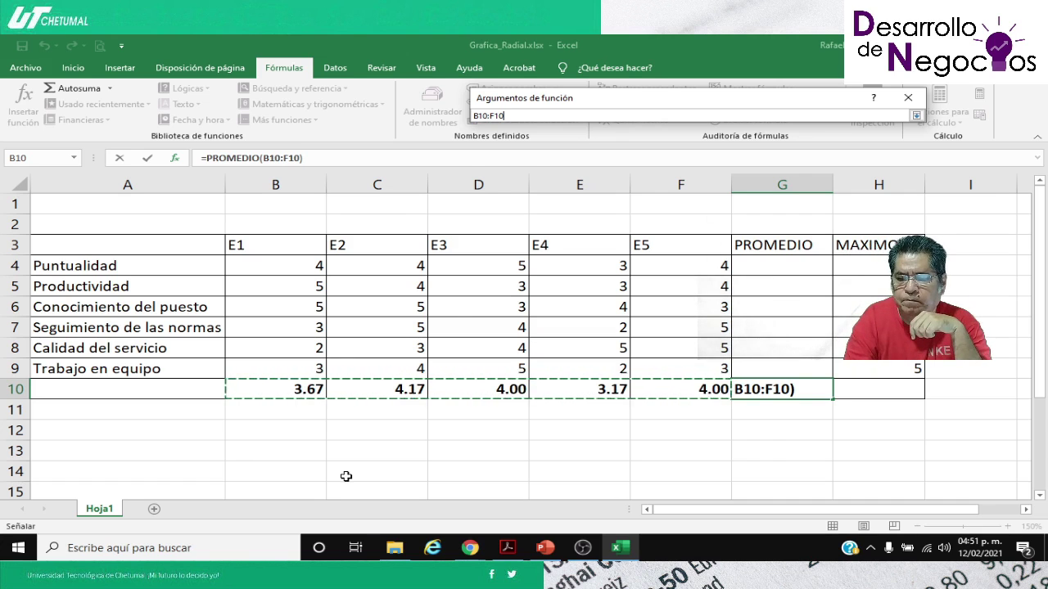
key("Return")
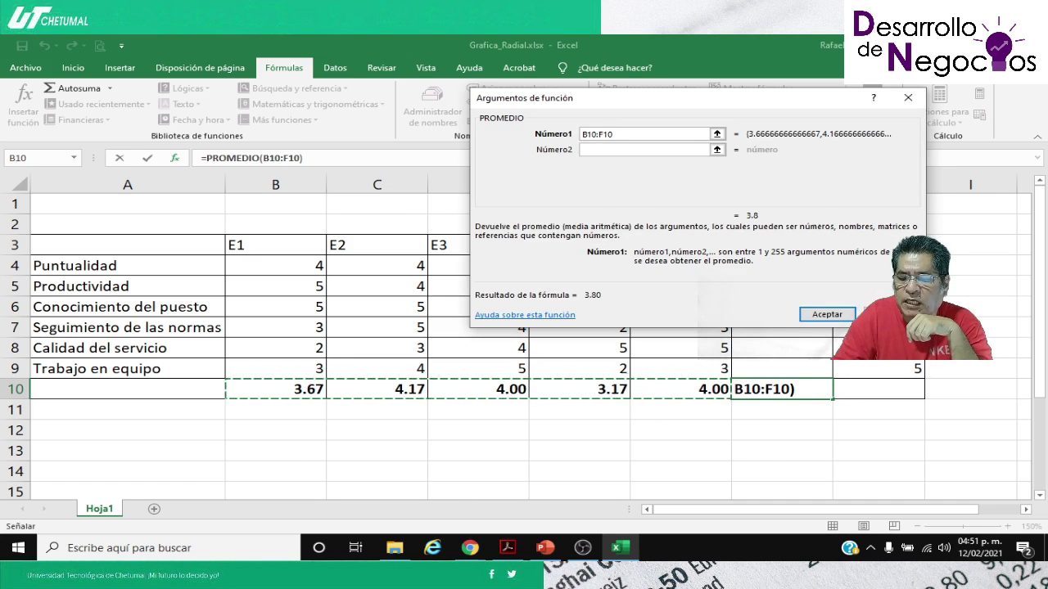
left_click(811, 315)
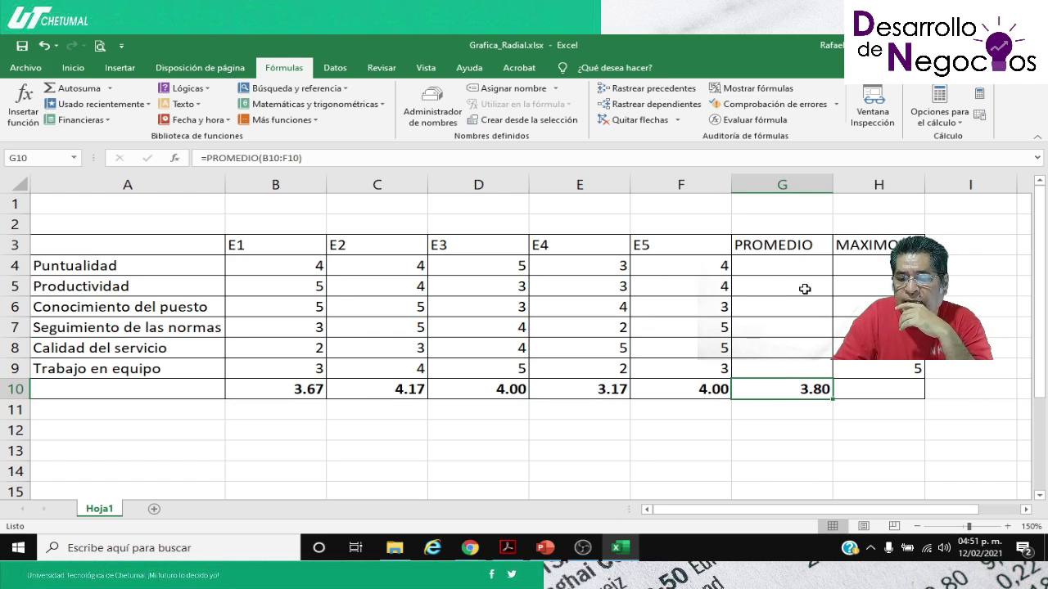
Enter the absolute reference =$G$10 in G4, the PROMEDIO cell of the Puntualidad row.
left_click(771, 266)
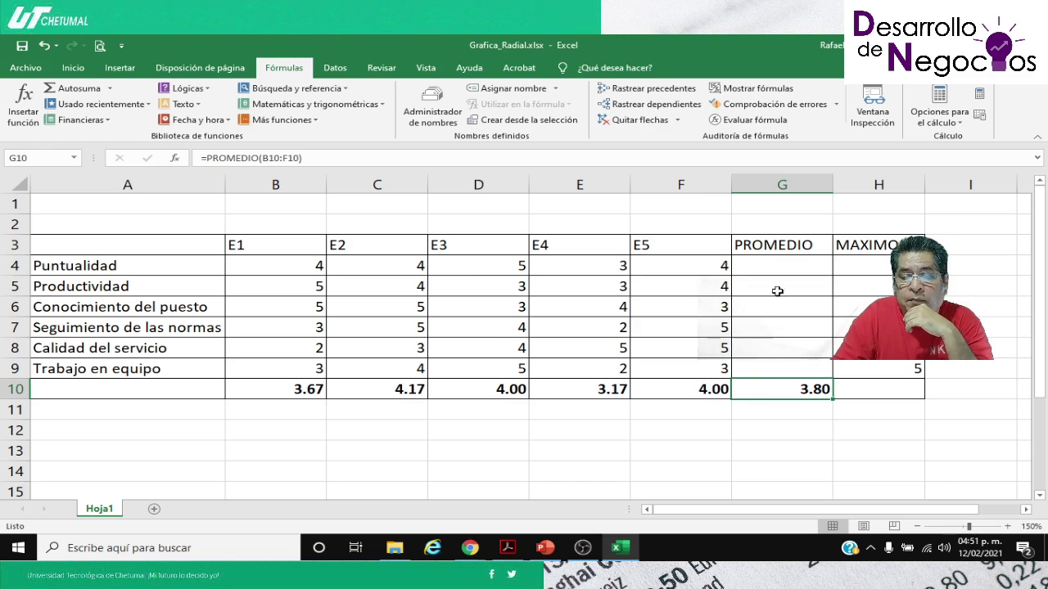
left_click(770, 266)
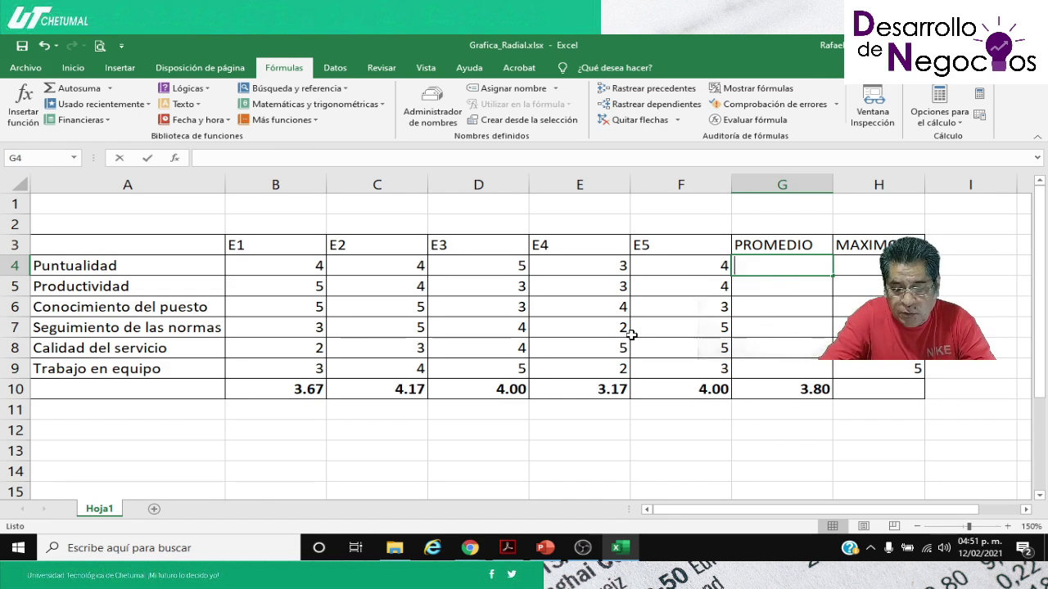
type("=")
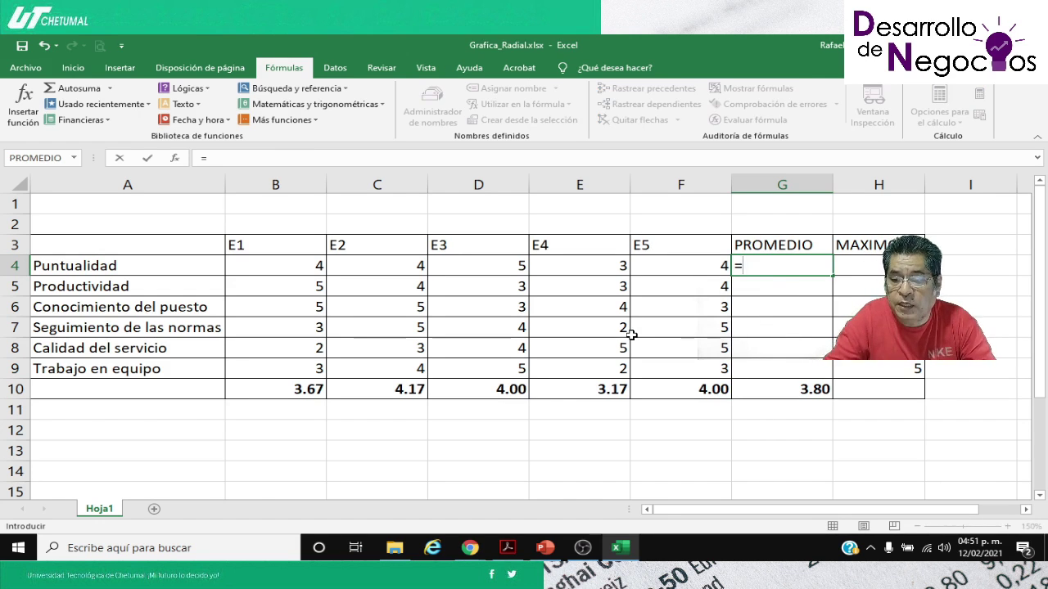
left_click(757, 388)
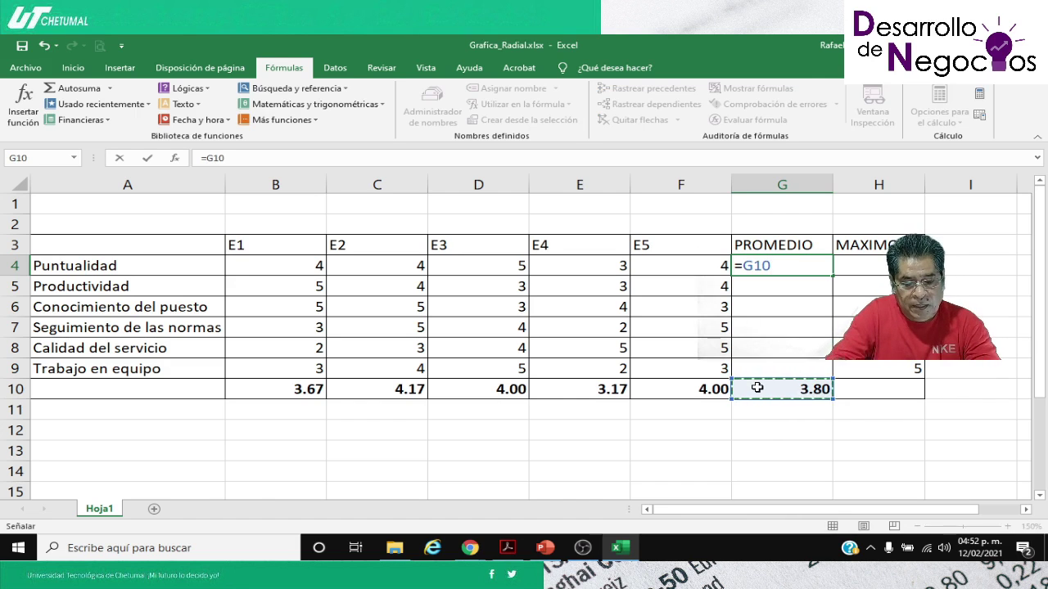
key("F4")
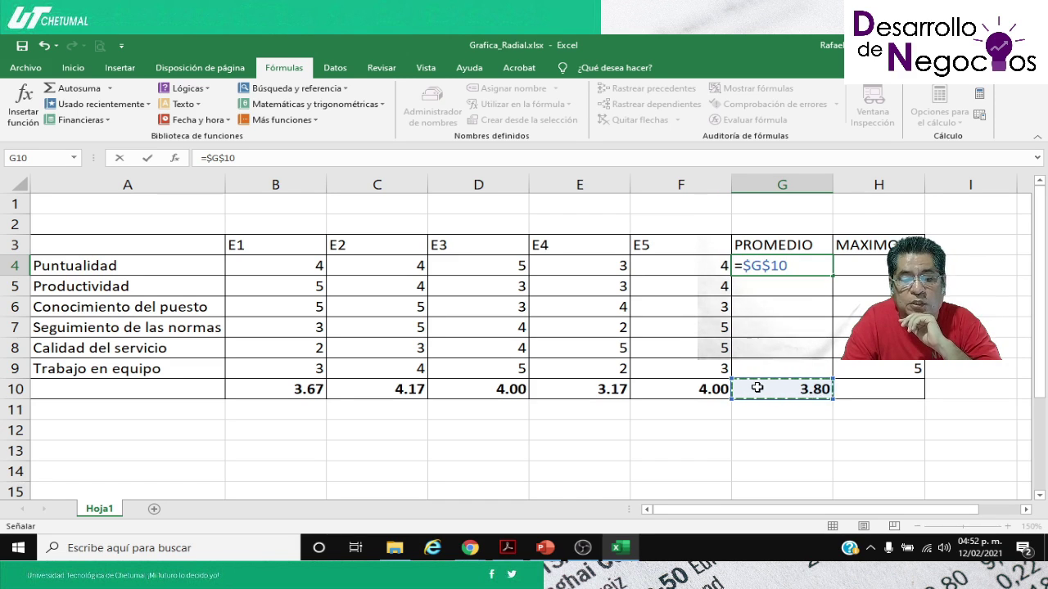
key("Return")
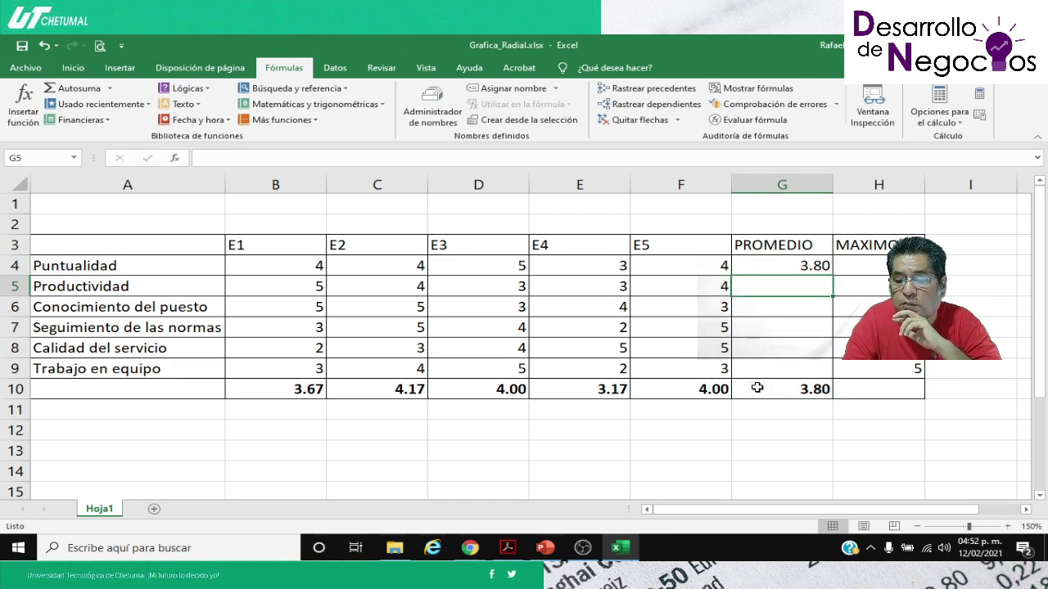
Fill the absolute reference from G4 down to G9, and save the workbook.
left_click(801, 268)
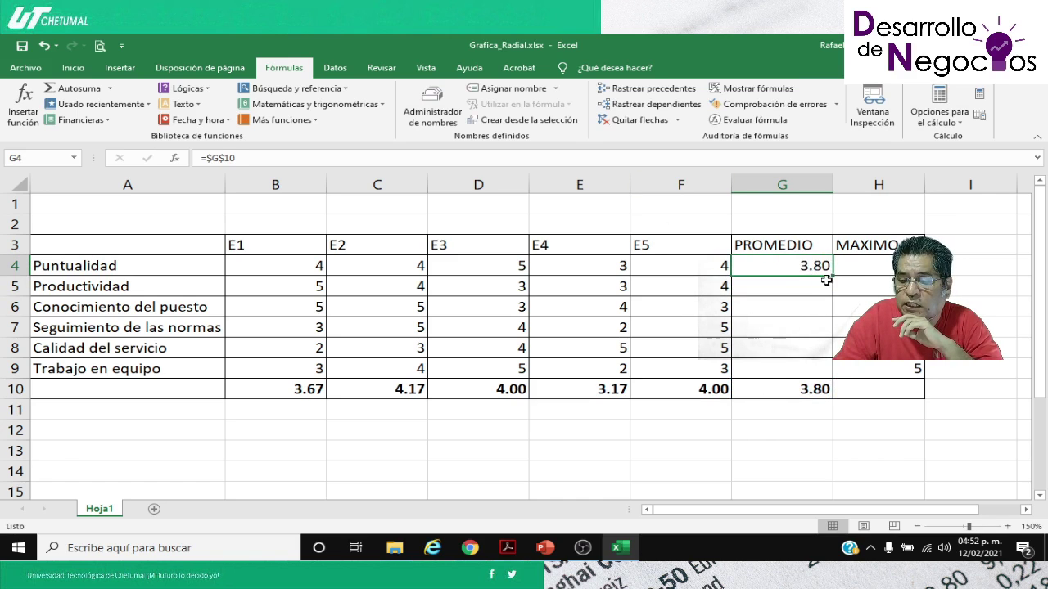
left_click_drag(832, 276, 831, 370)
left_click(782, 471)
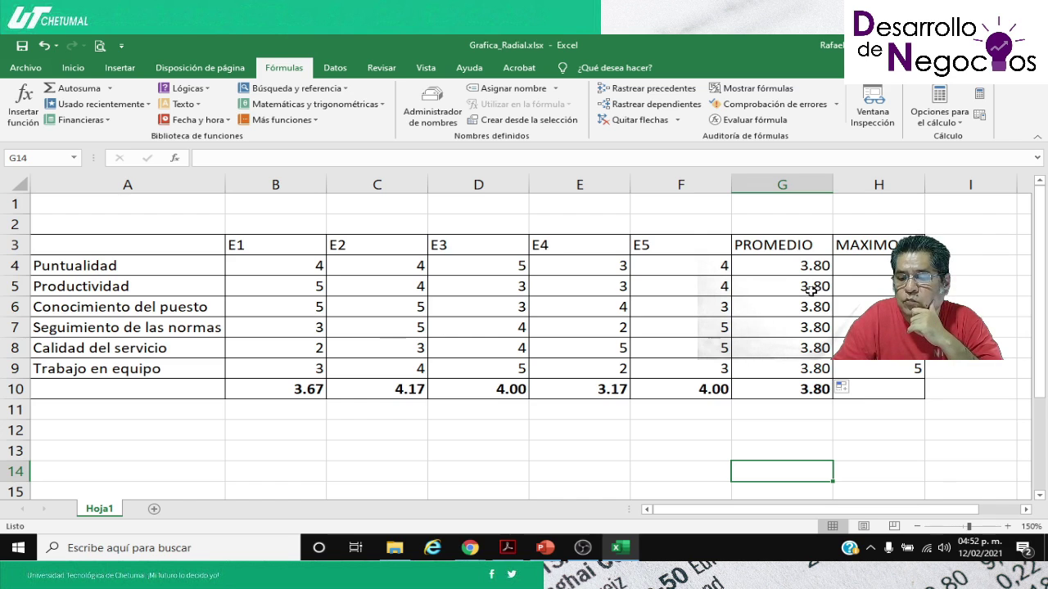
left_click(787, 269)
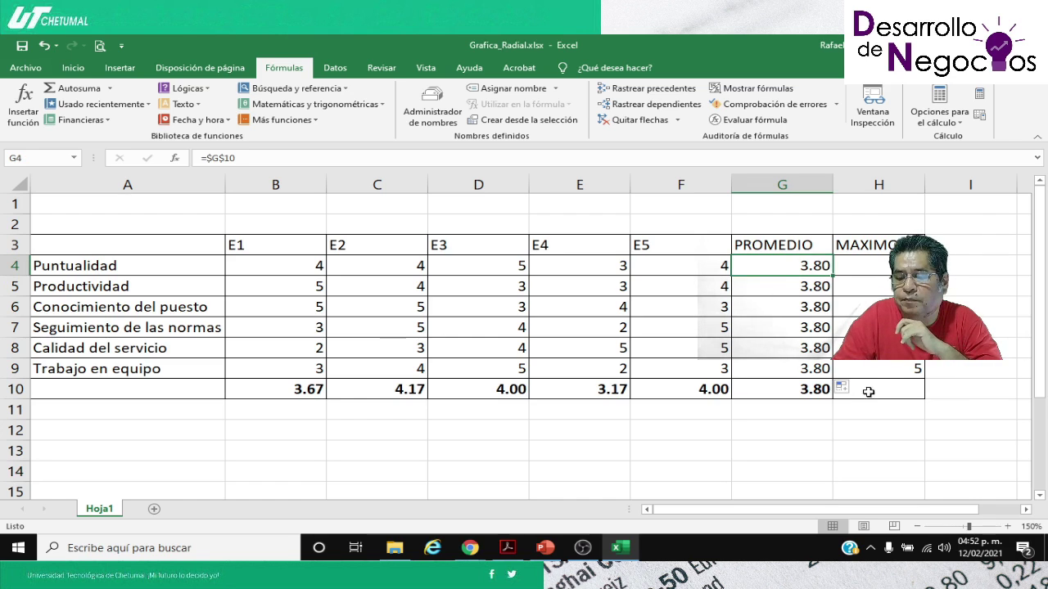
left_click(780, 430)
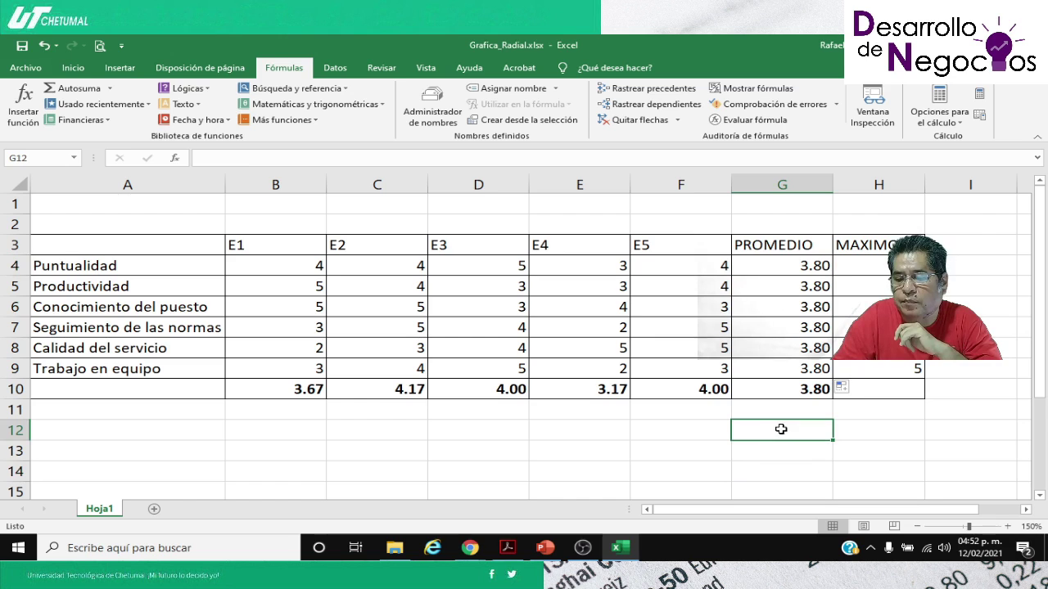
left_click(18, 46)
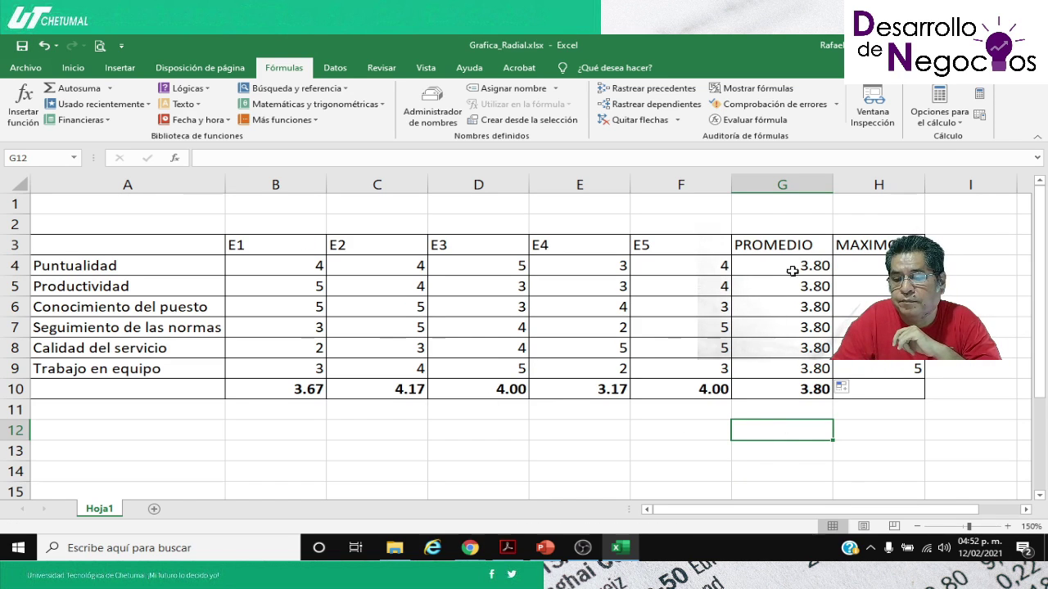
Inspect the overall average formula in G10 and the absolute reference in G4 in edit mode, leaving both as they are.
left_click(761, 387)
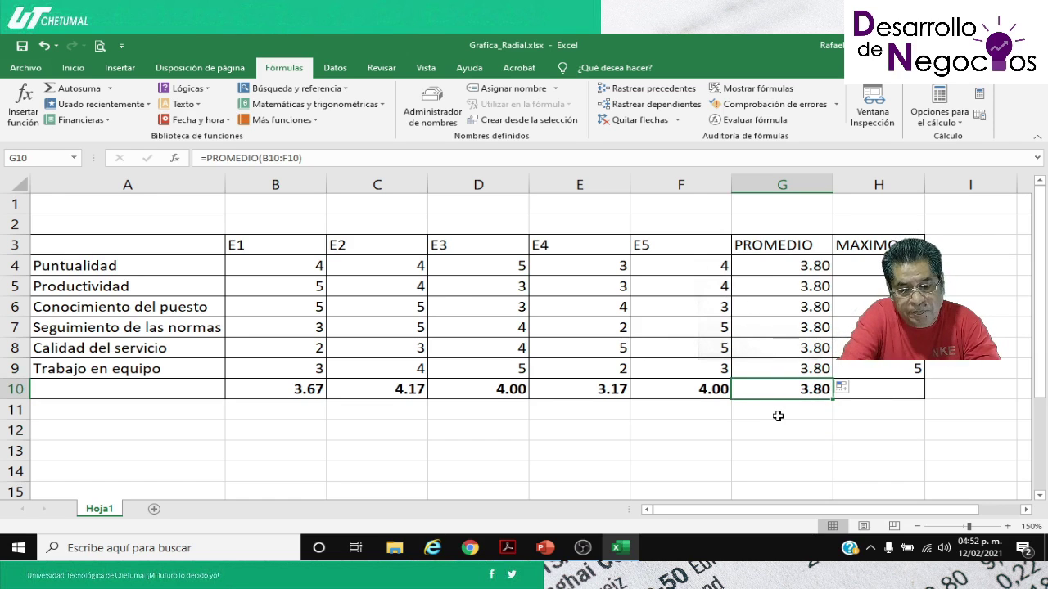
key("F2")
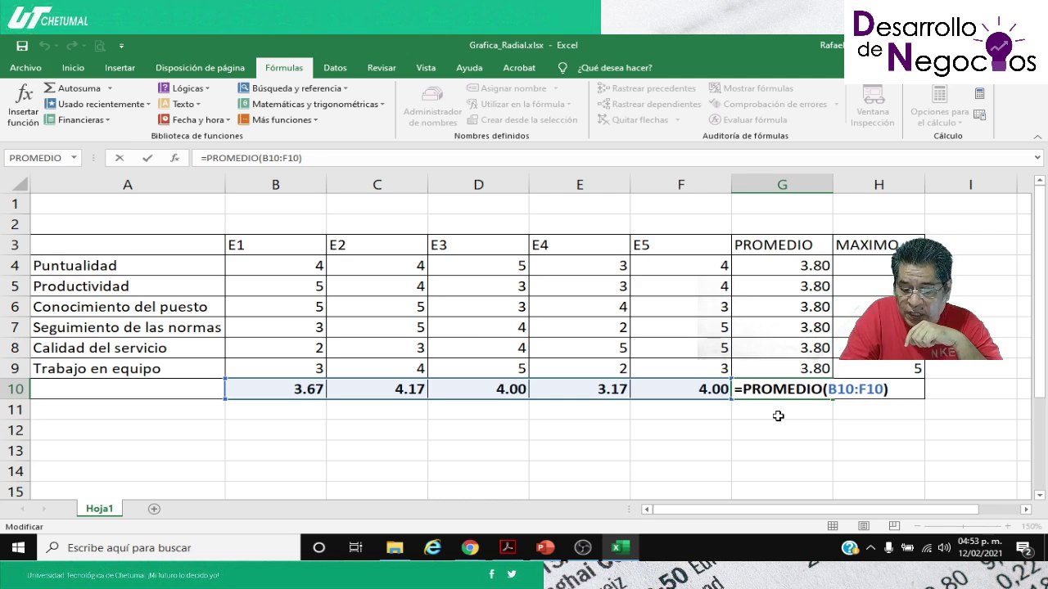
key("Return")
key("Up")
key("Up")
key("Up")
key("Up")
key("Up")
key("Up")
key("Up")
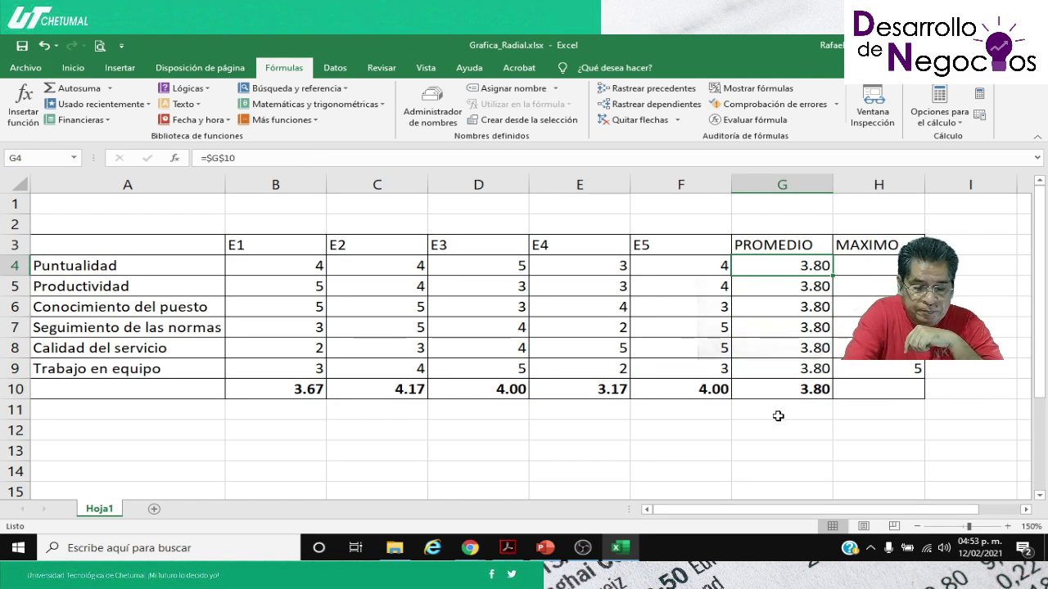
key("F2")
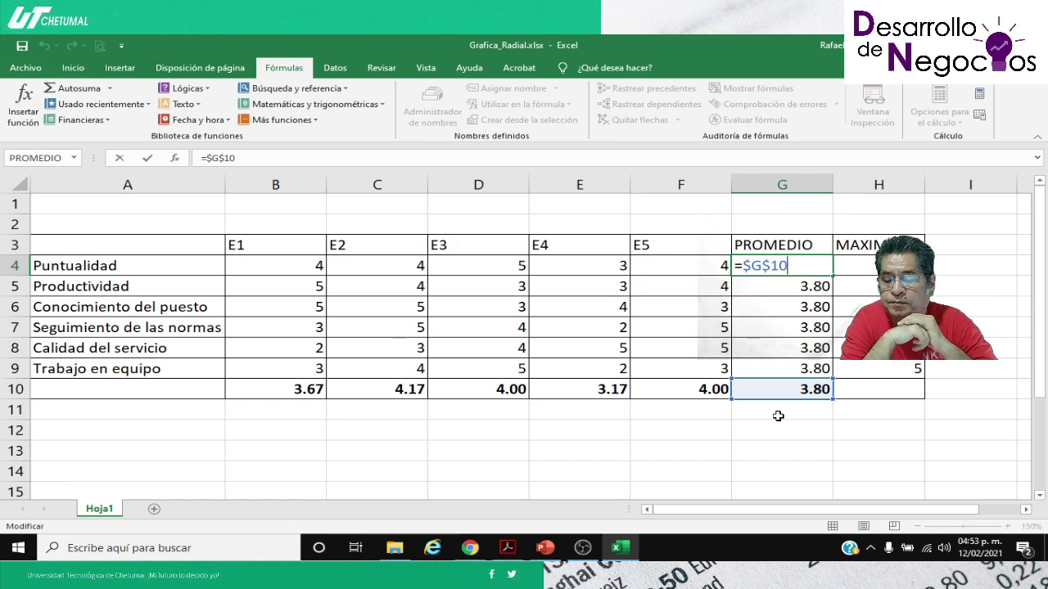
key("Return")
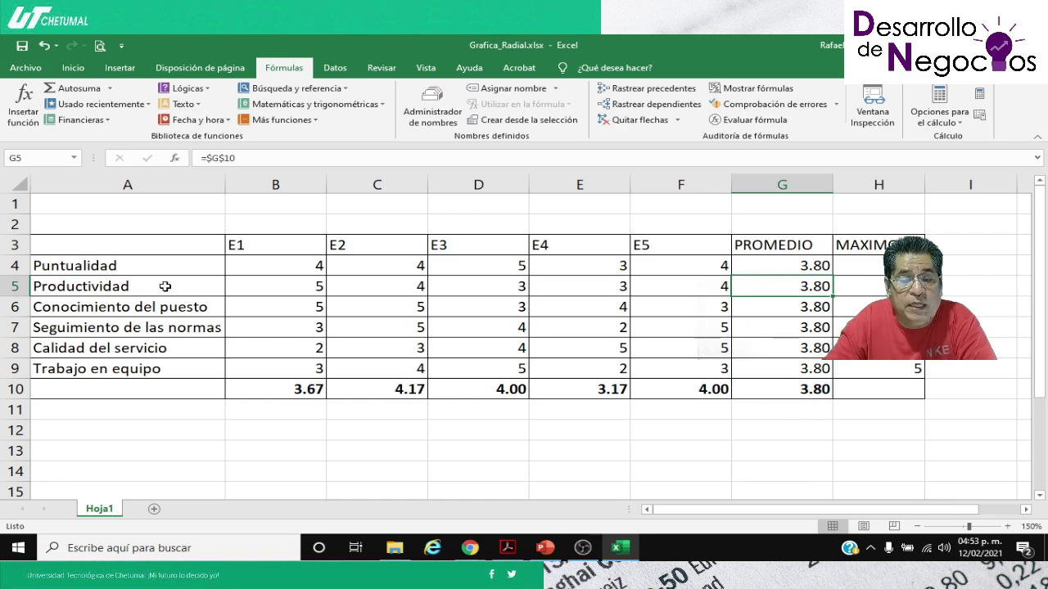
left_click(63, 245)
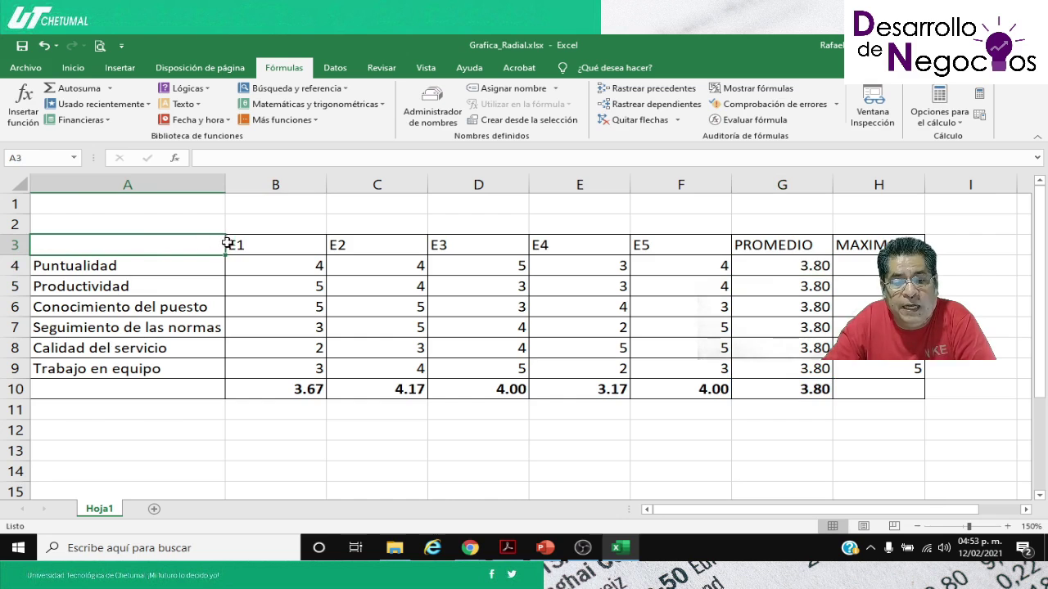
Insert a Radial chart from A3:B9 and G3:H9, with E1, PROMEDIO and MAXIMO as the series.
left_click_drag(228, 244, 245, 368)
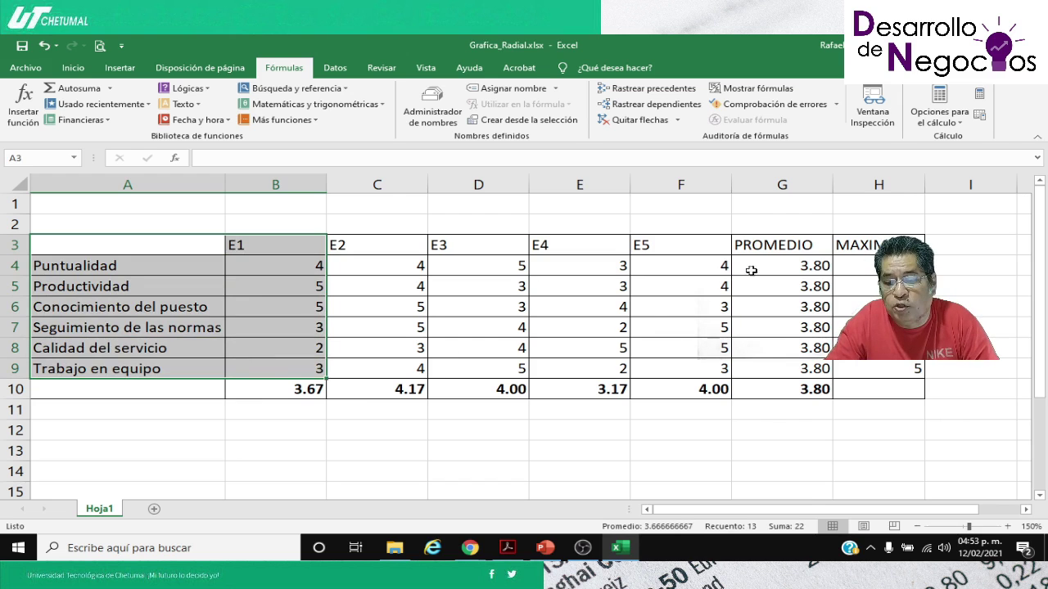
left_click_drag(761, 245, 859, 368)
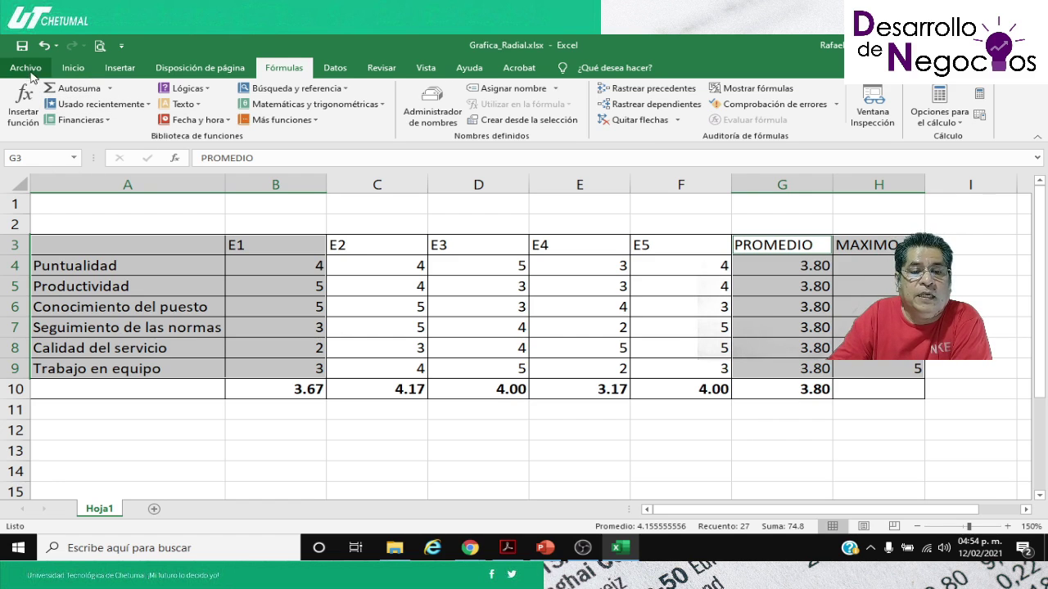
left_click(116, 71)
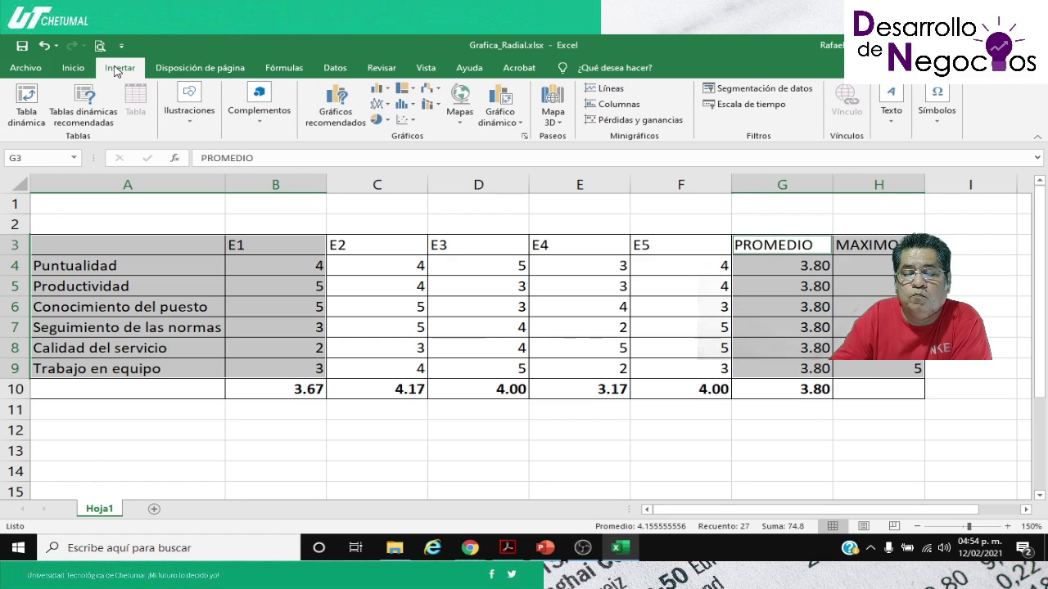
left_click(414, 123)
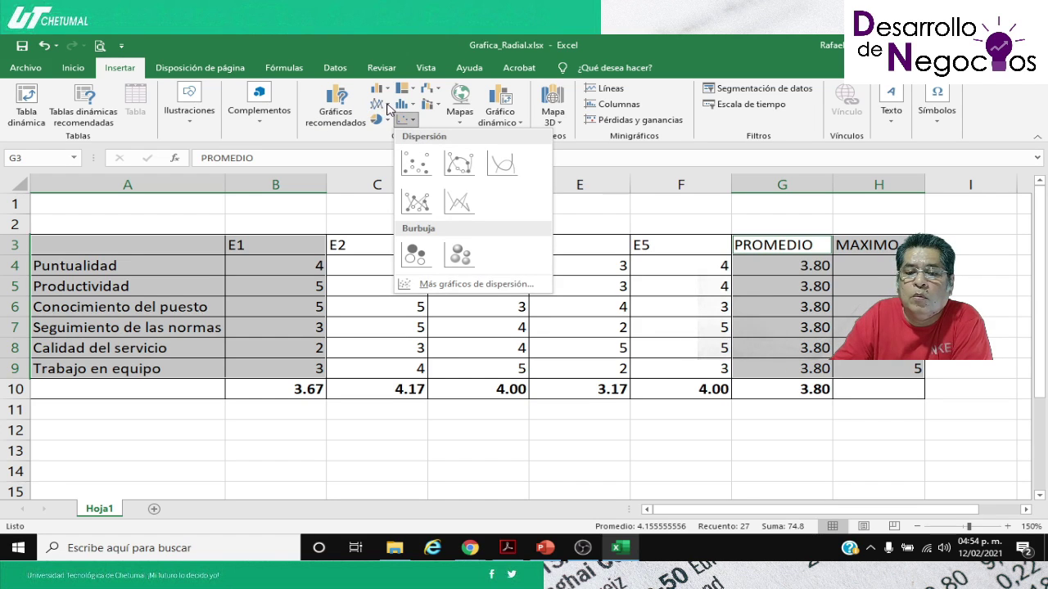
left_click(327, 106)
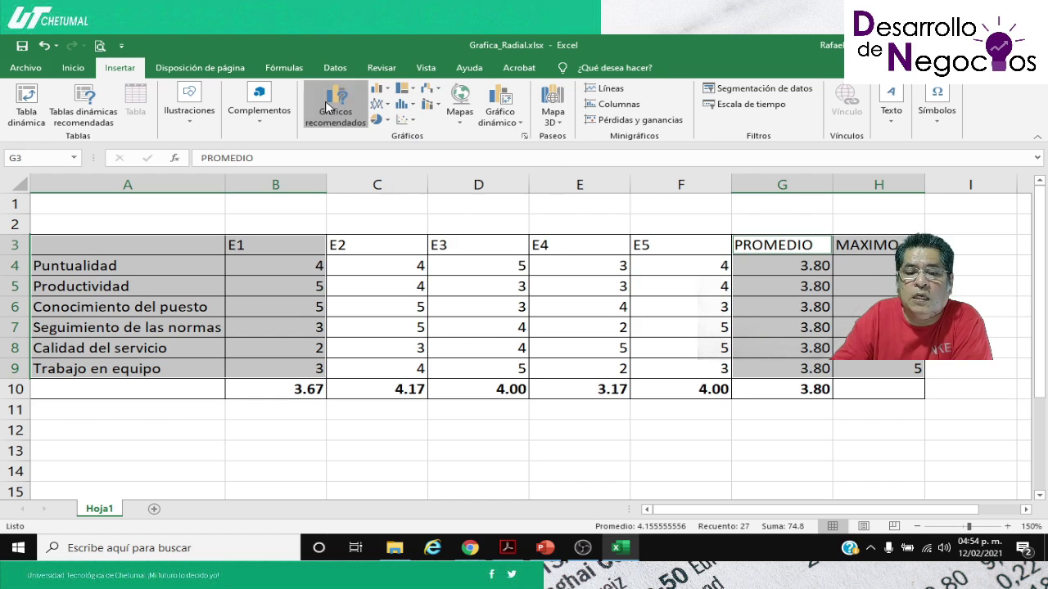
left_click(326, 106)
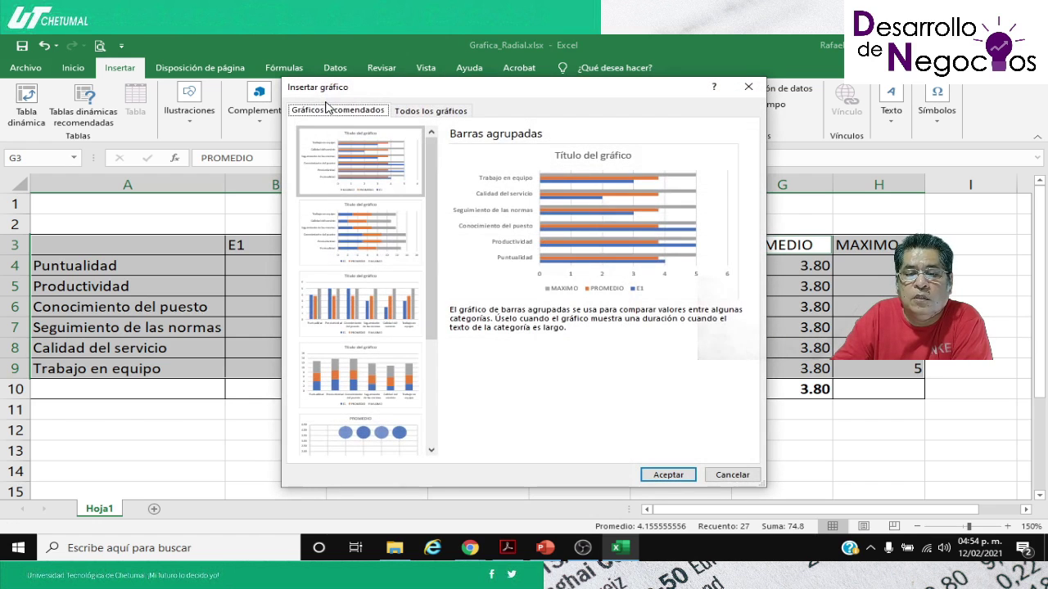
left_click(397, 113)
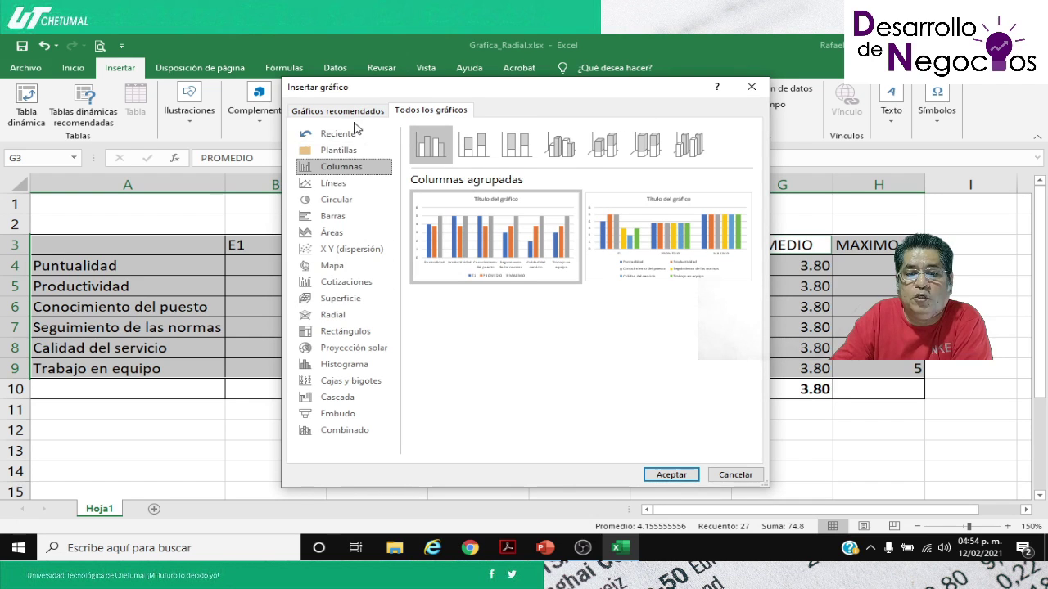
left_click(333, 318)
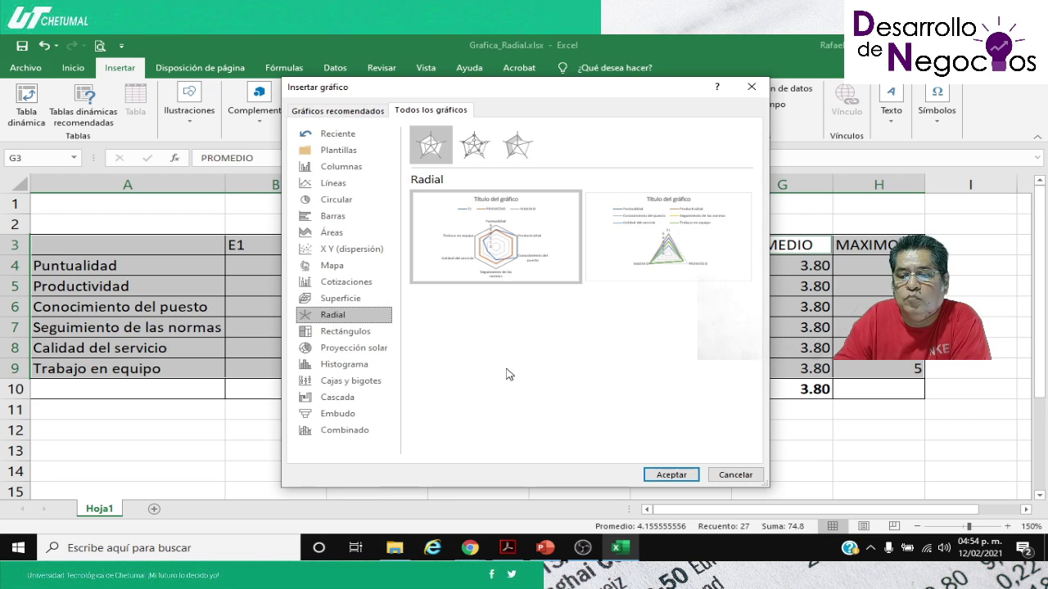
mouse_move(468, 239)
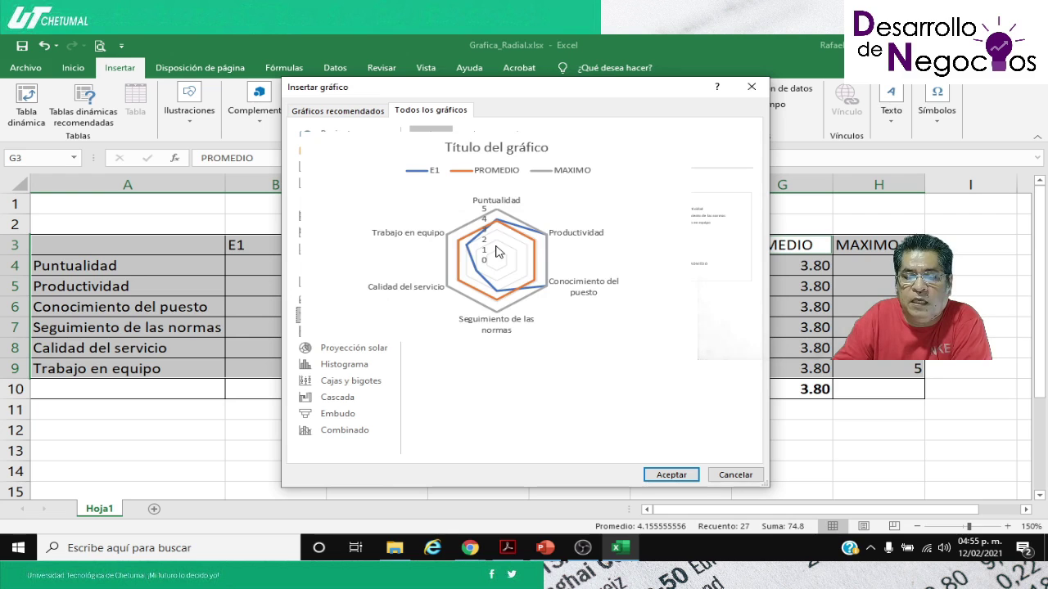
left_click(671, 475)
Move the radial chart below the evaluation table so it starts at row 11.
scroll(586, 389, "down", 1)
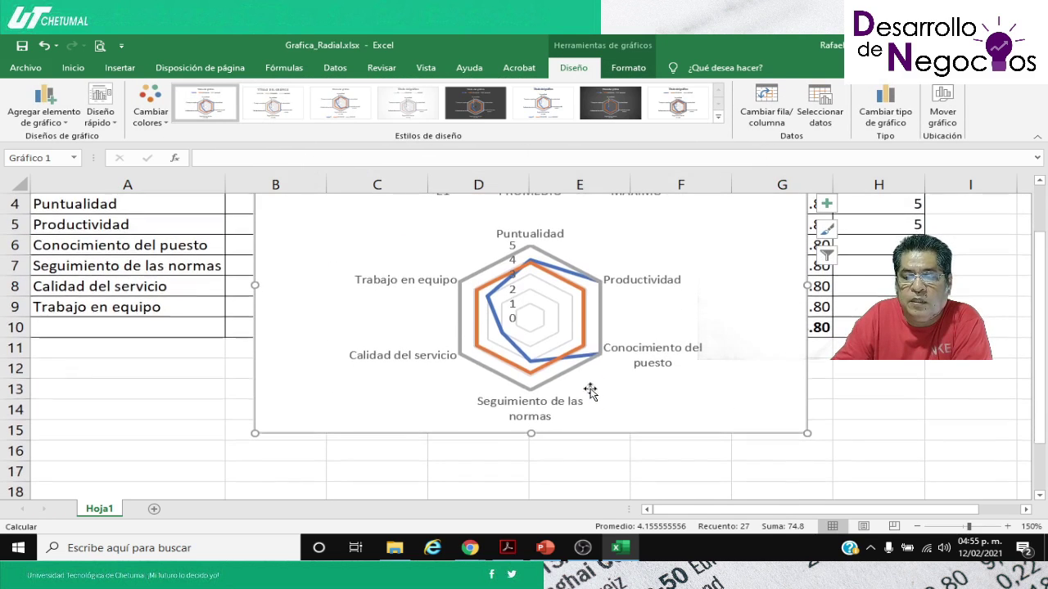
scroll(577, 385, "up", 1)
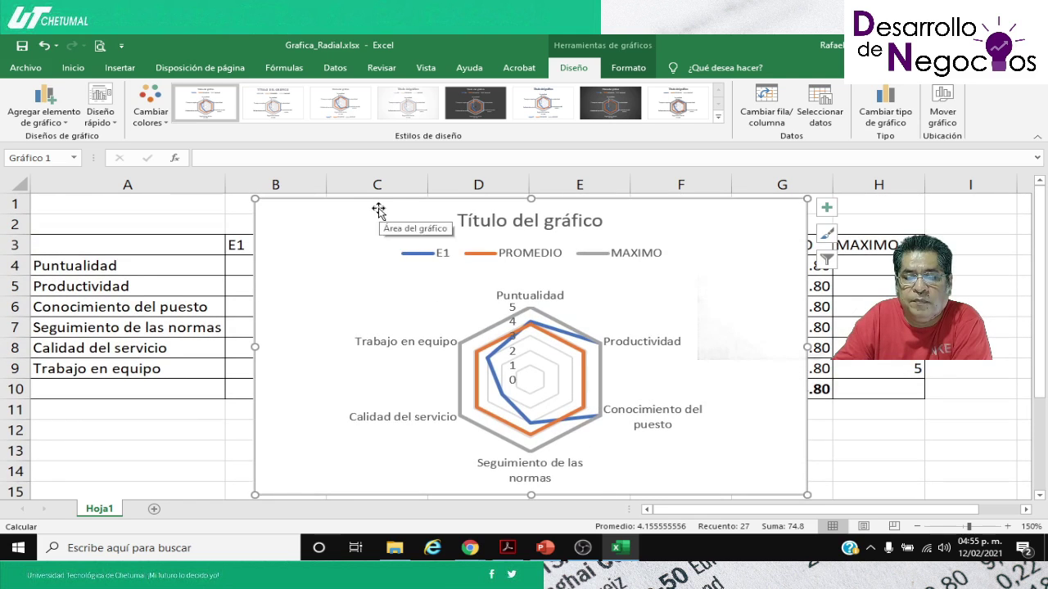
scroll(379, 225, "up", 1)
left_click_drag(378, 229, 300, 416)
scroll(292, 406, "down", 4)
scroll(292, 402, "up", 1)
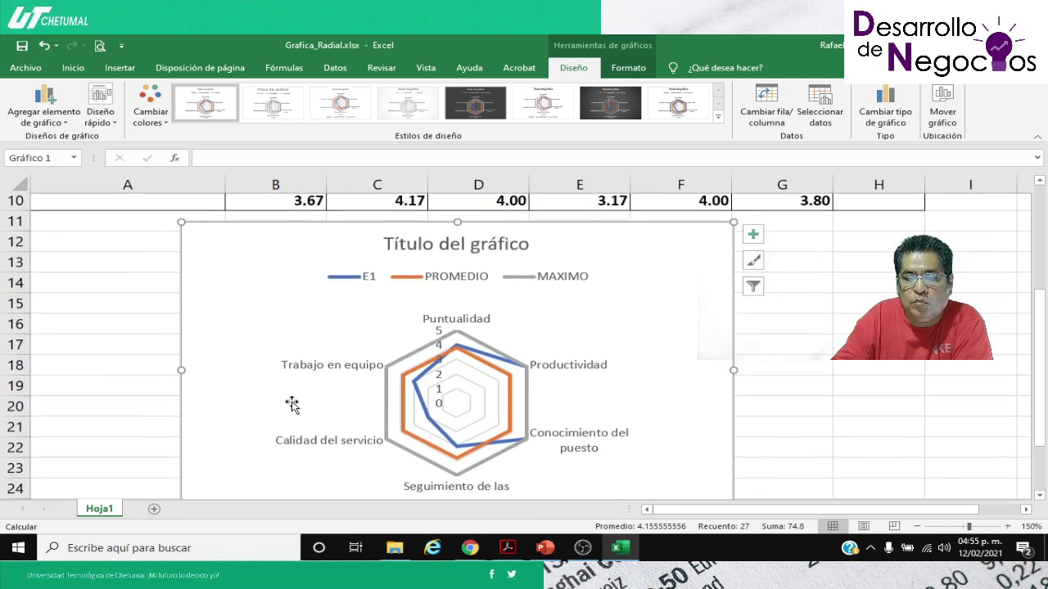
left_click(1039, 496)
left_click(1040, 496)
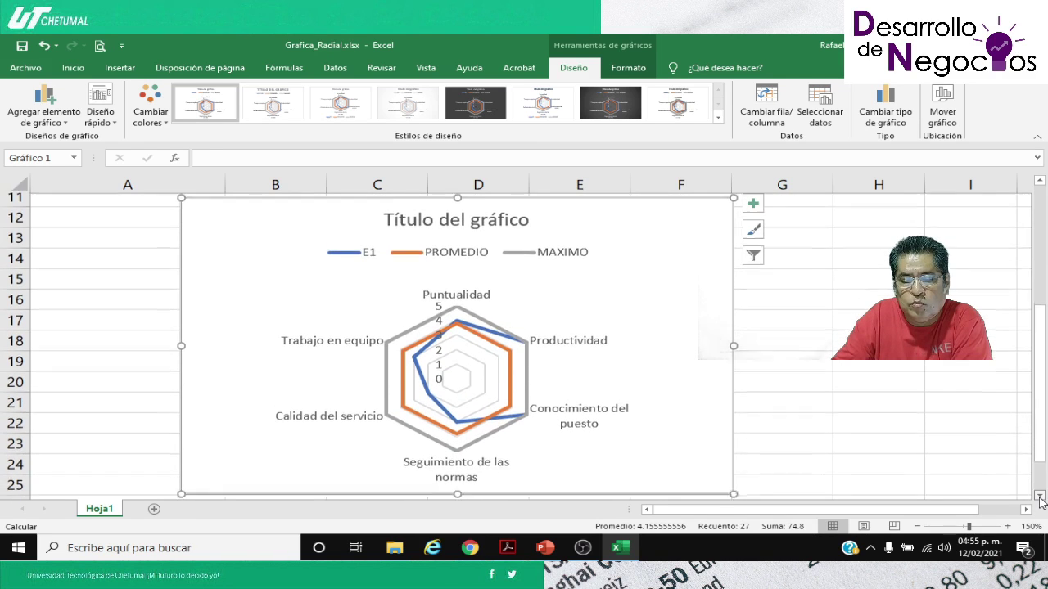
left_click(1042, 195)
left_click_drag(1040, 497, 1040, 497)
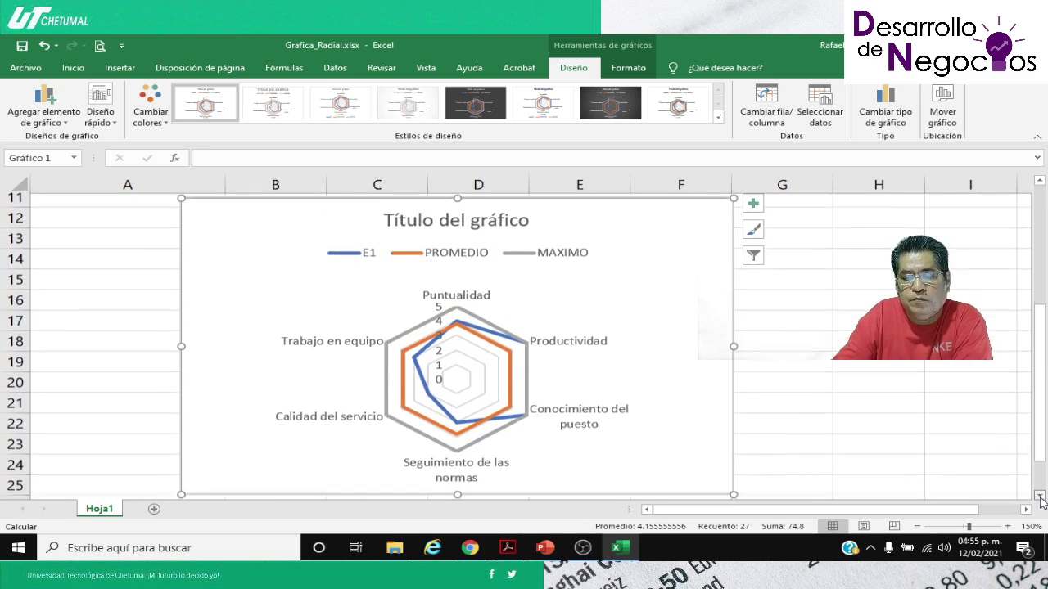
Set the sheet zoom to 140% and replace the radial chart's placeholder title with "Evaluación empleado".
left_click(918, 527)
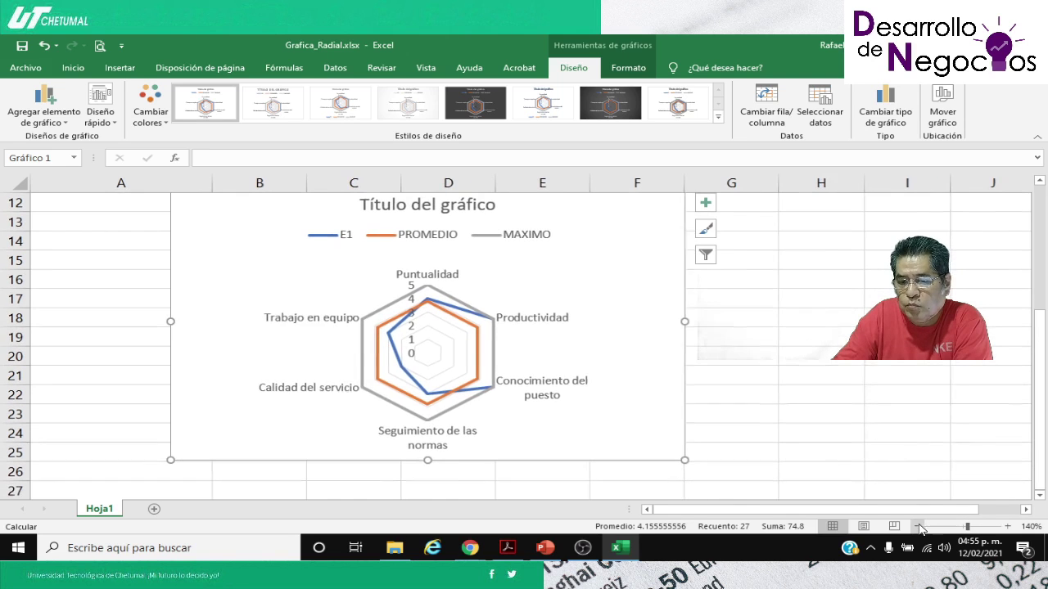
left_click(1039, 180)
left_click(389, 225)
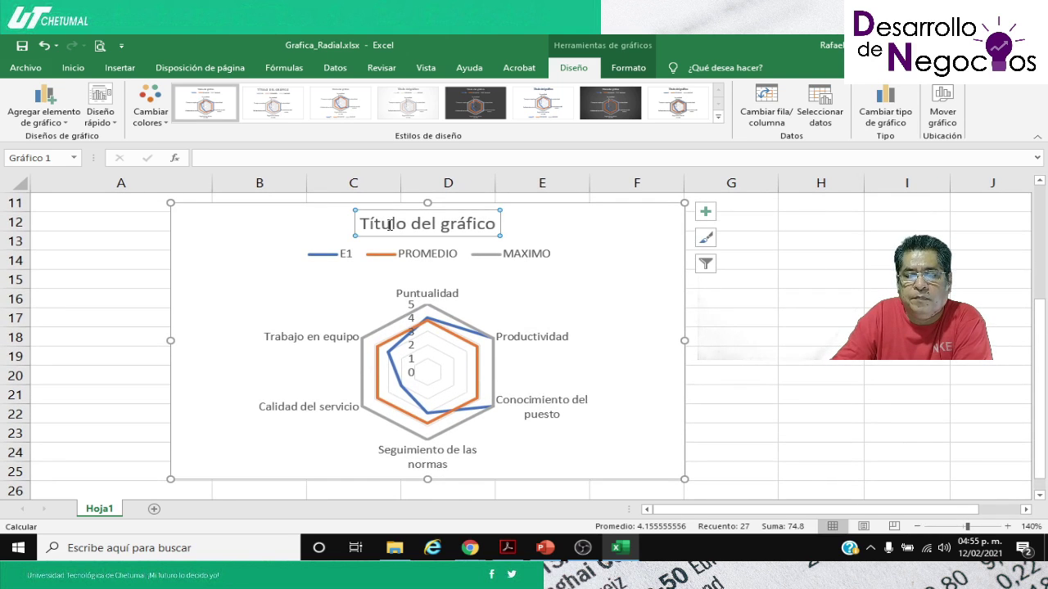
double_click(390, 225)
left_click_drag(360, 223, 478, 225)
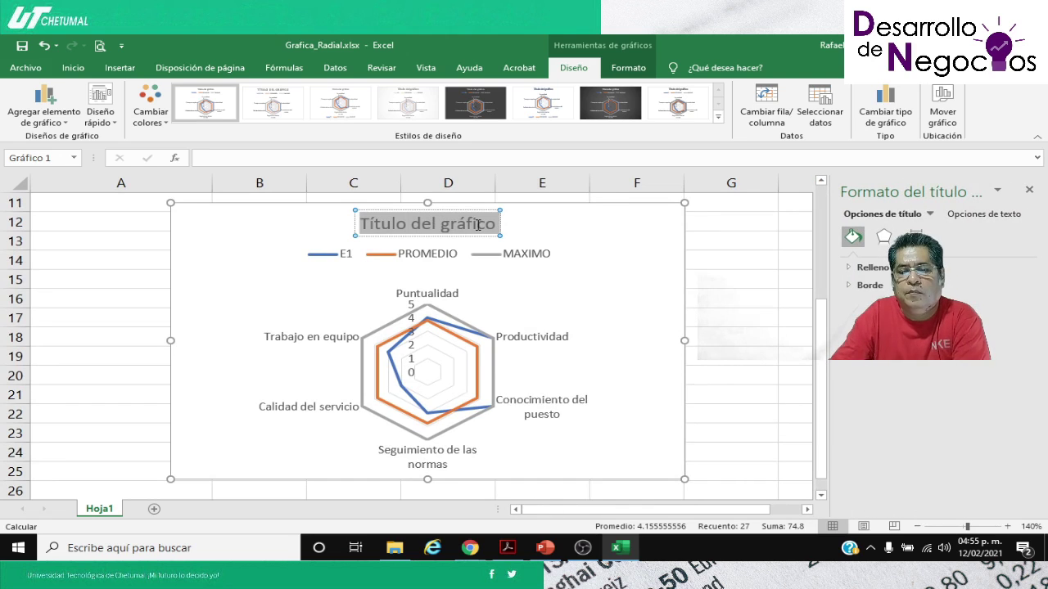
type("Ev")
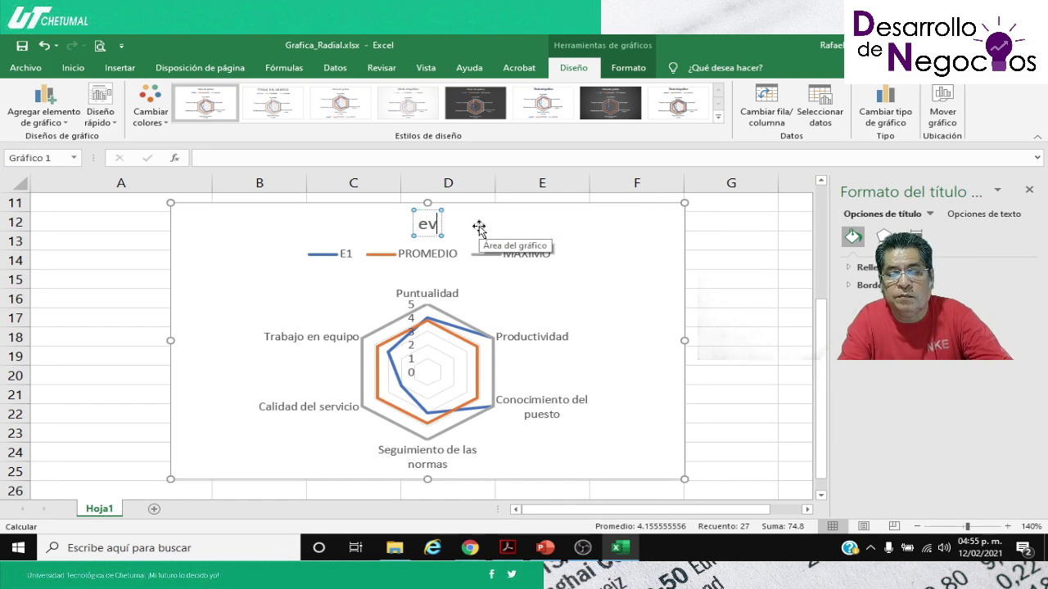
type("aluaci")
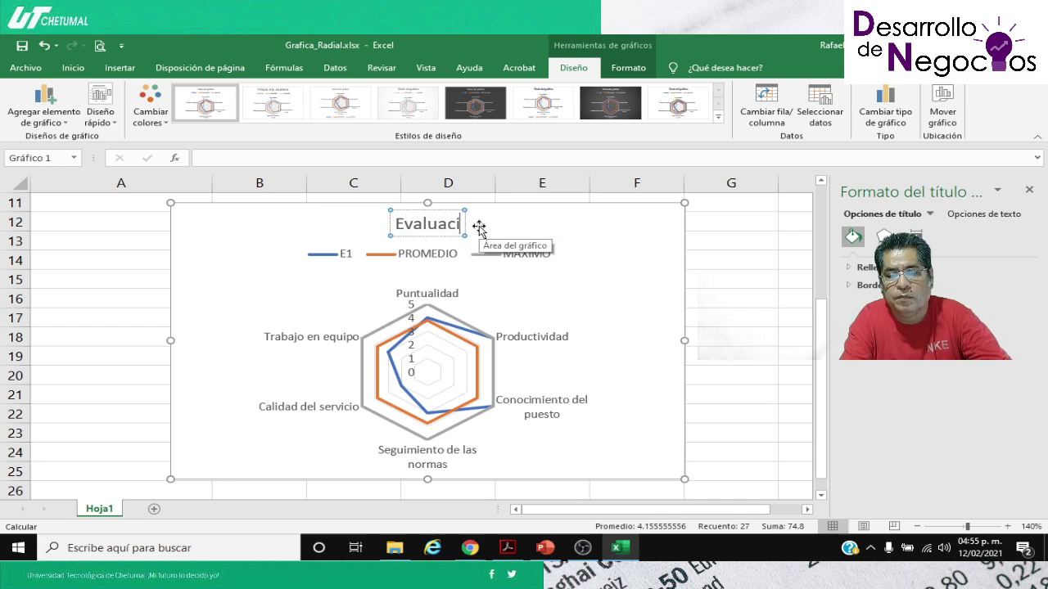
type("ón empleado")
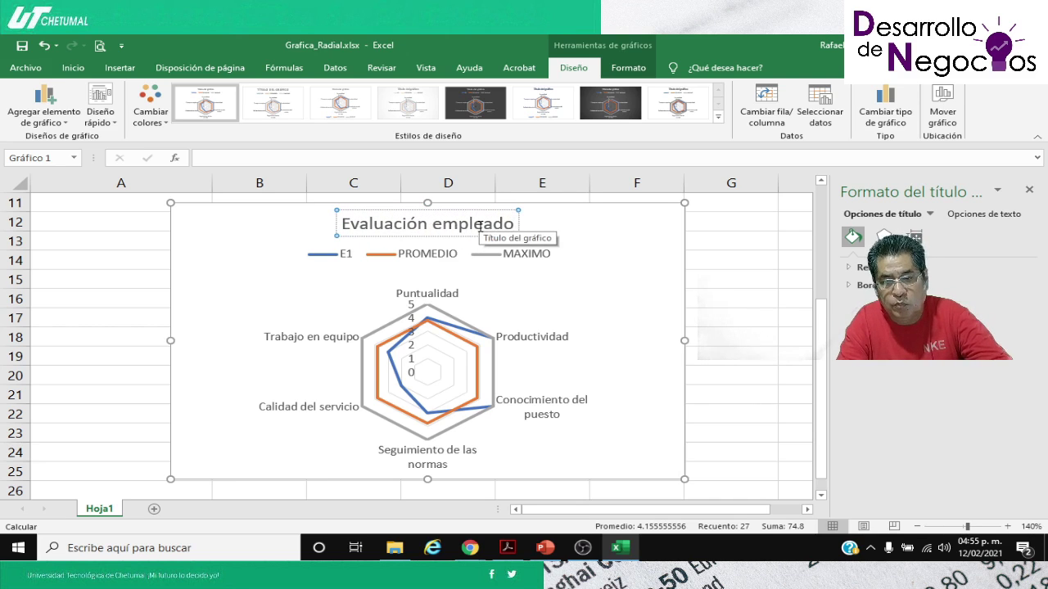
Erase the word "empleado" from the radial chart's title, keeping "Evaluación".
key("BackSpace")
key("BackSpace")
key("BackSpace")
key("BackSpace")
key("BackSpace")
key("BackSpace")
key("BackSpace")
key("BackSpace")
key("BackSpace")
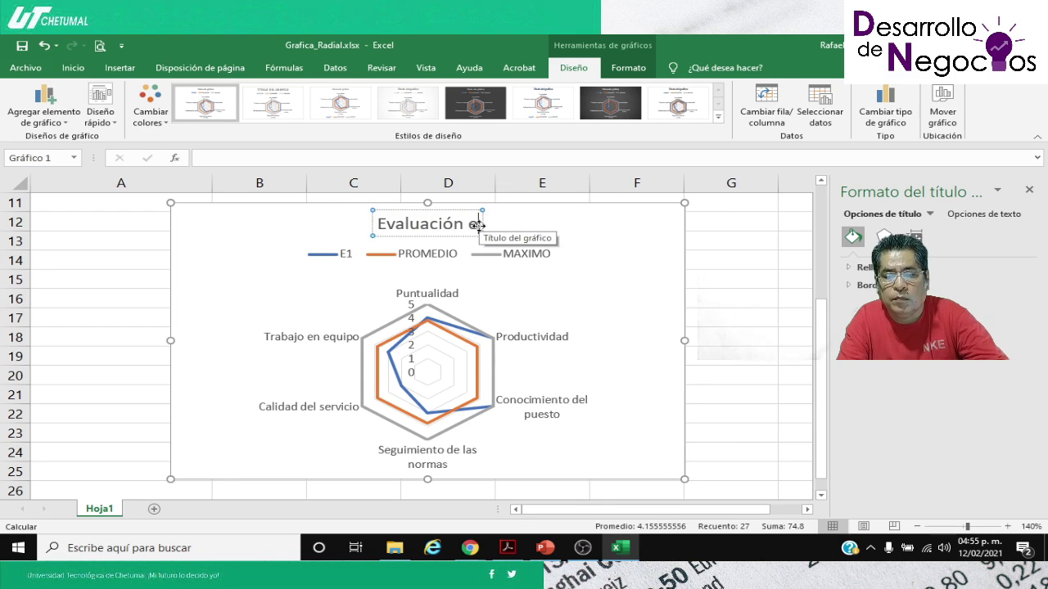
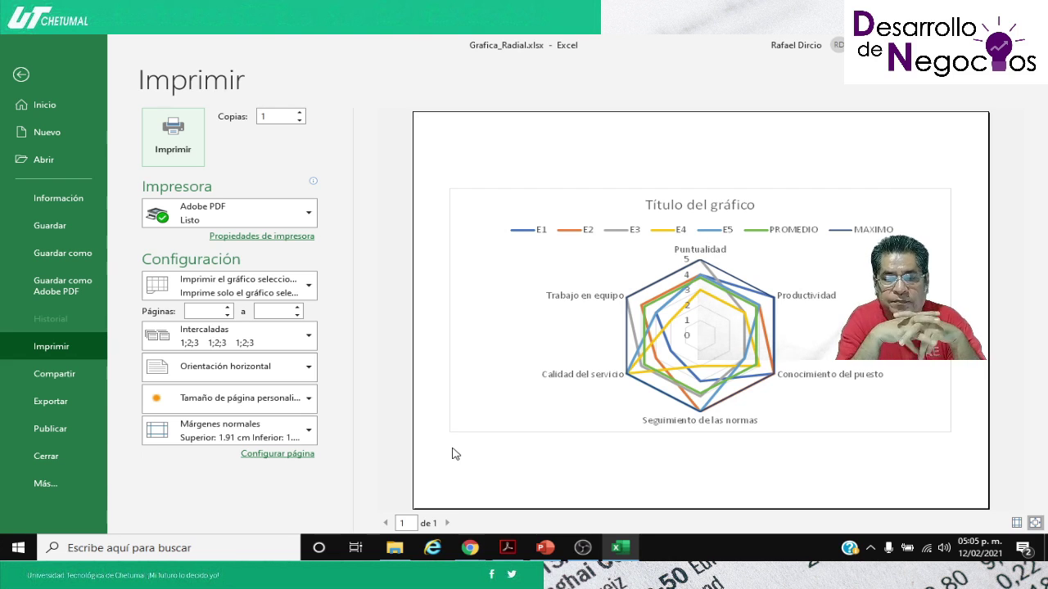
Leave the print preview and delete the untitled radial chart that combines all five employees.
key("Escape")
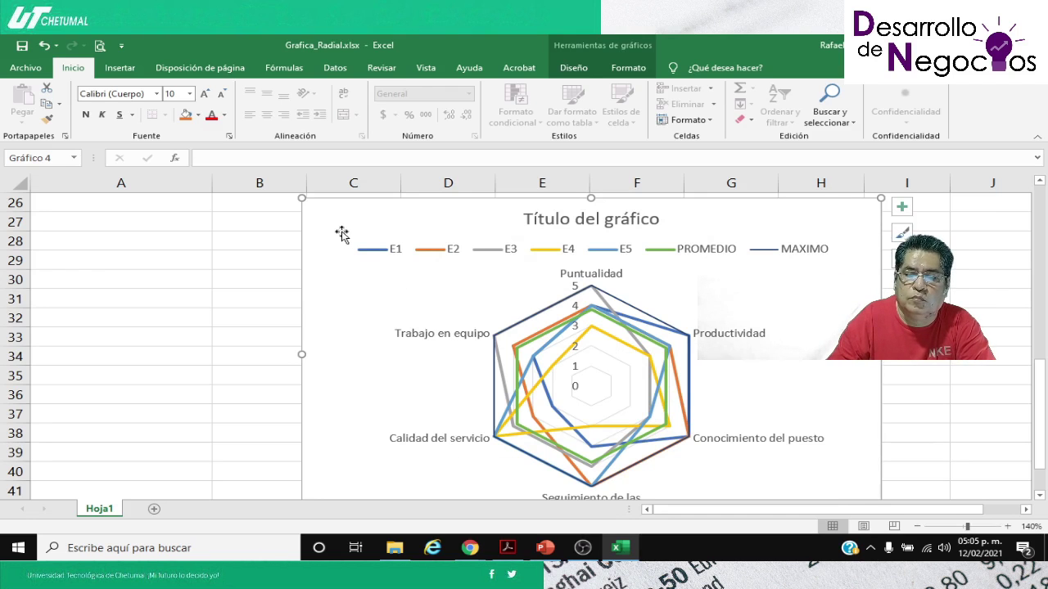
key("Delete")
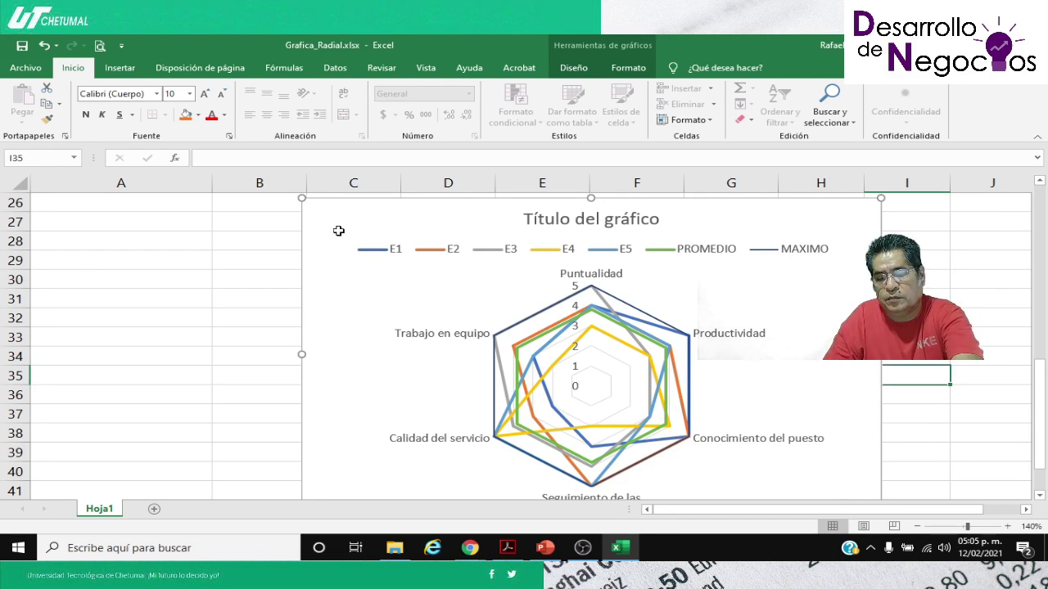
Insert a Radial chart from A3:H9 using the variant with E1 to E5, PROMEDIO and MAXIMO as series.
scroll(339, 234, "up", 8)
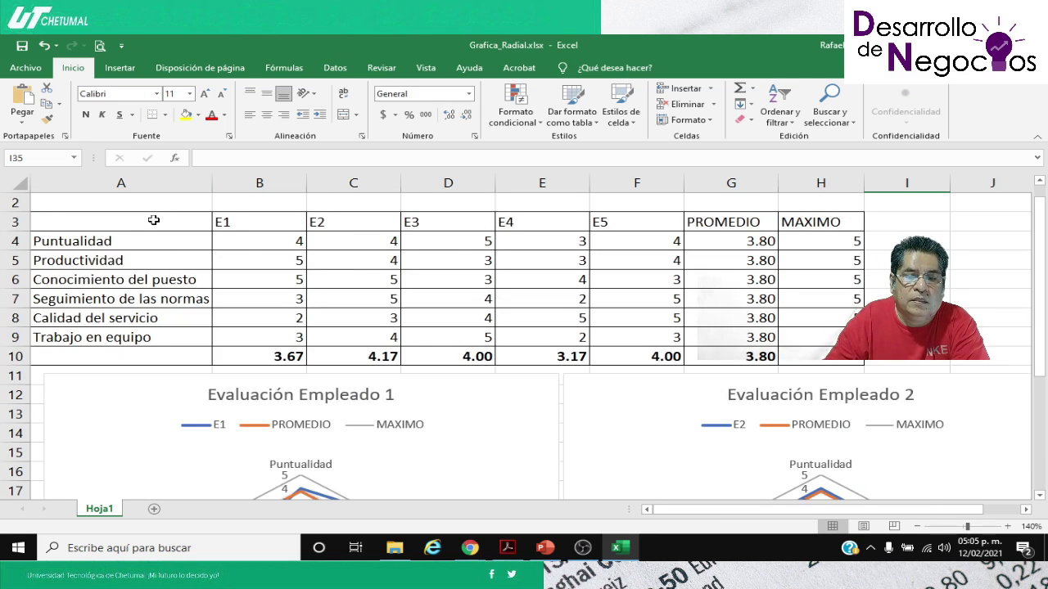
left_click_drag(153, 217, 798, 344)
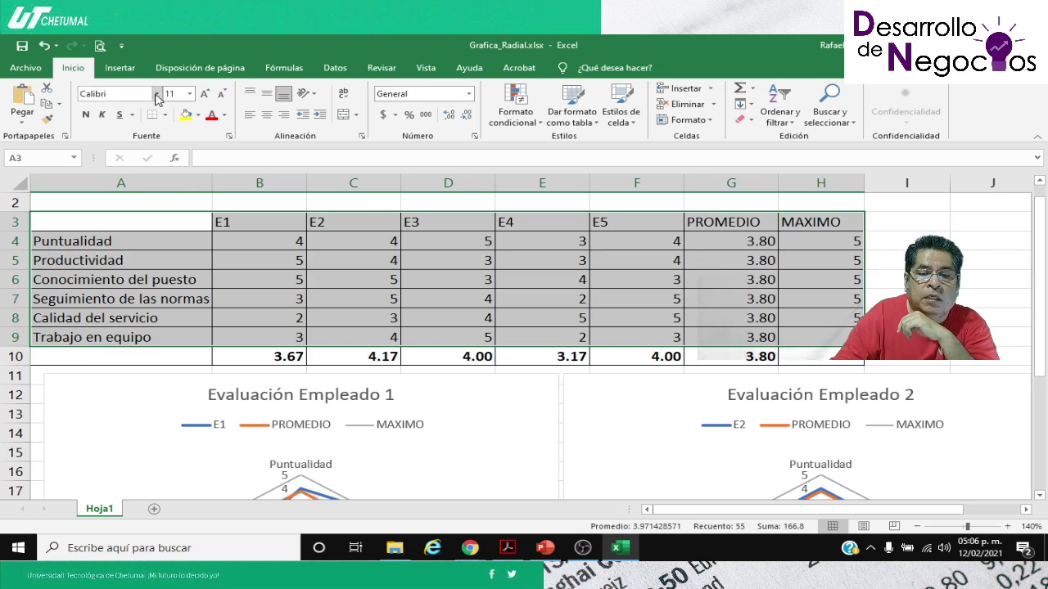
left_click(119, 68)
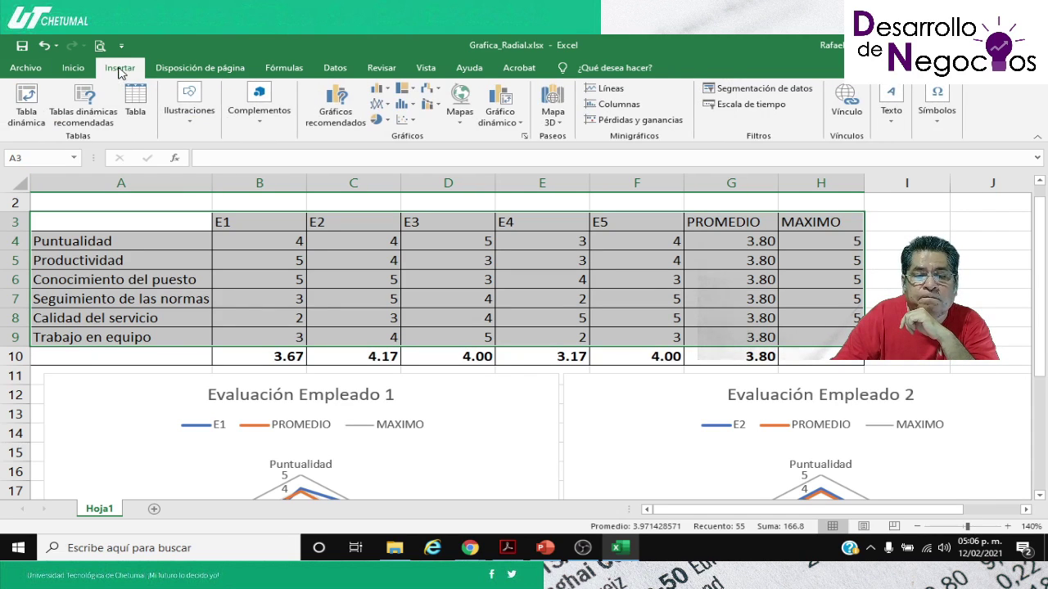
left_click(336, 106)
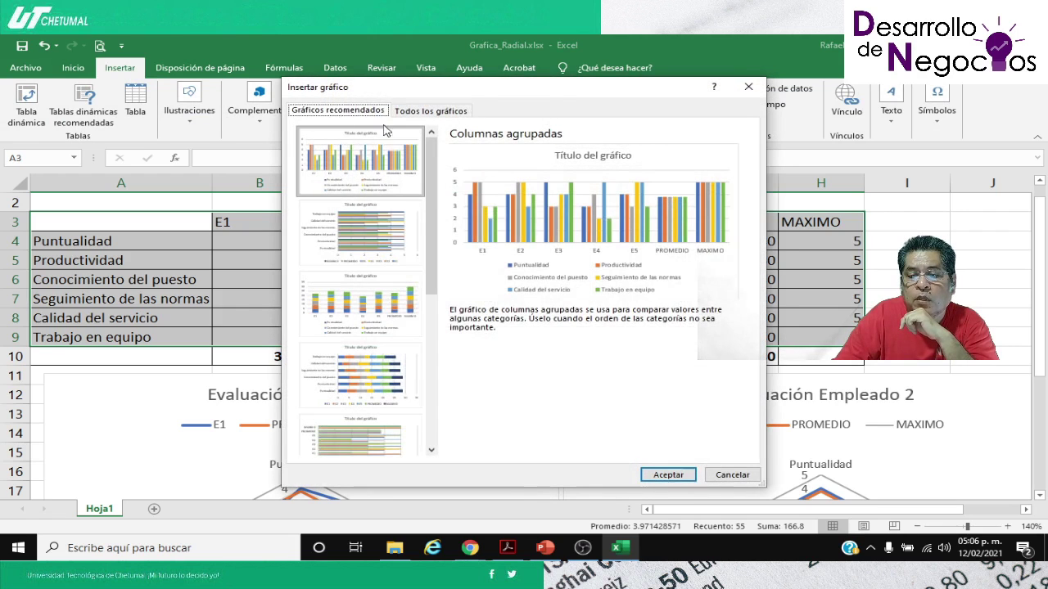
left_click(413, 112)
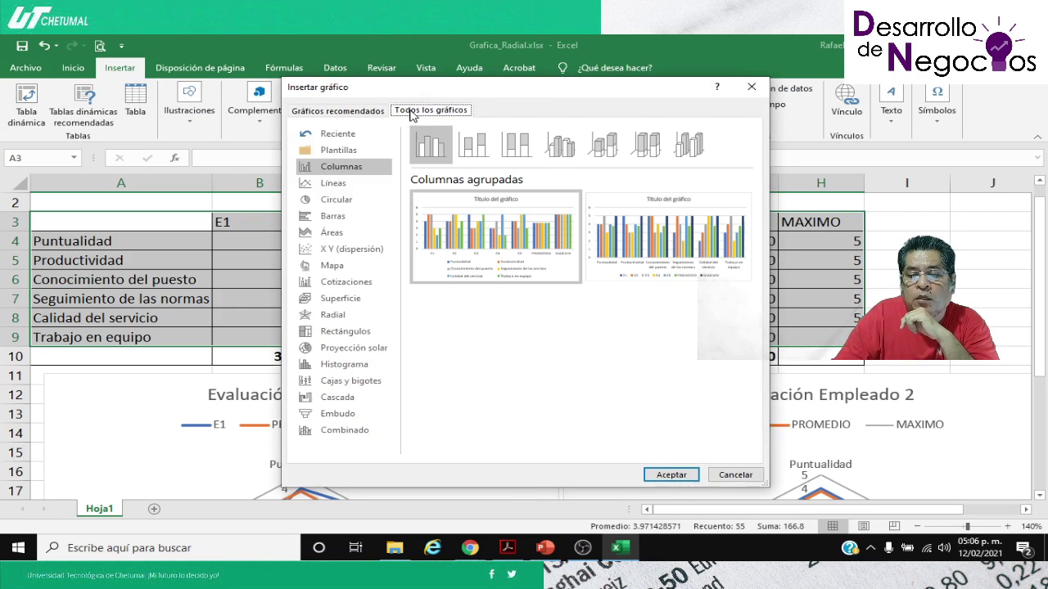
left_click(343, 320)
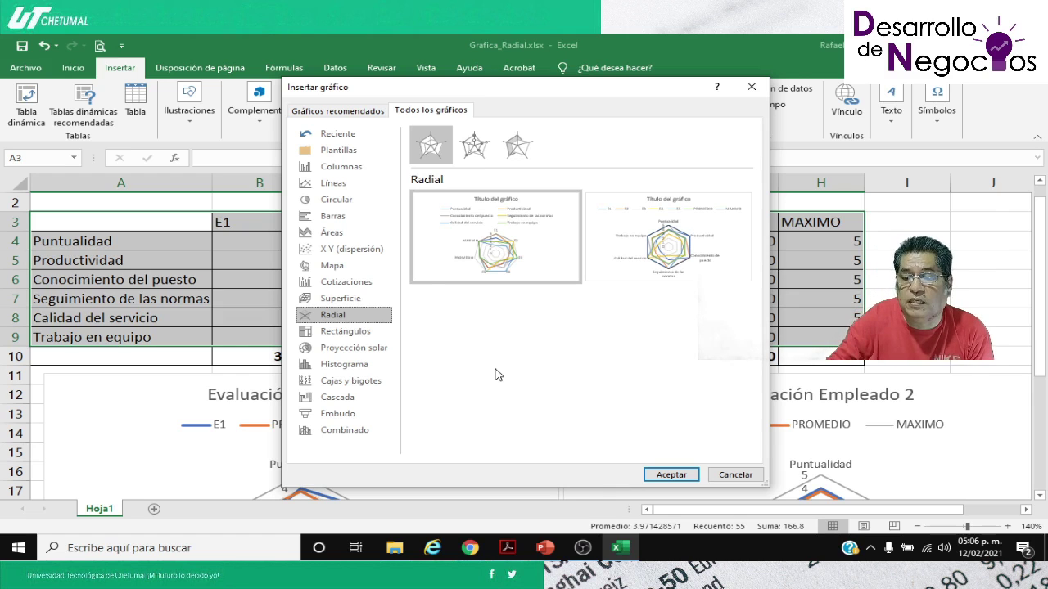
mouse_move(645, 267)
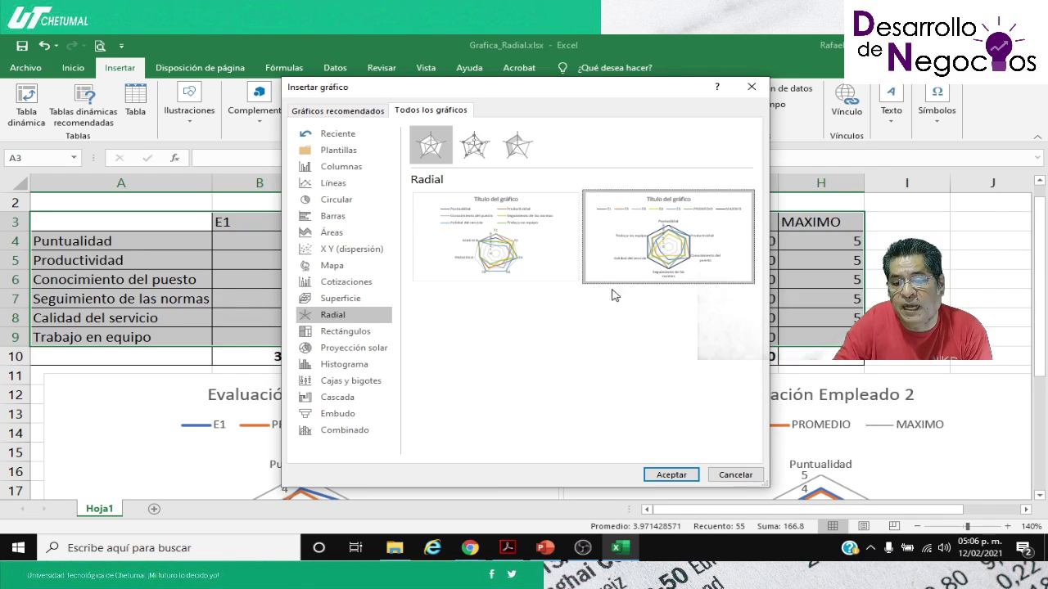
left_click(671, 474)
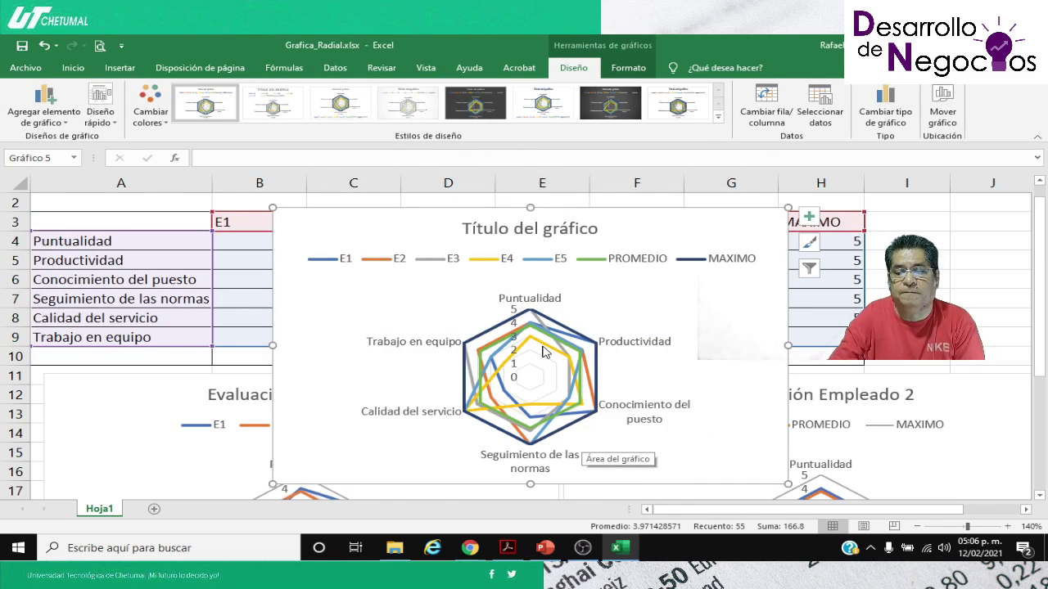
Move the combined radial chart below the two individual employee charts, starting at row 26.
scroll(555, 242, "down", 1)
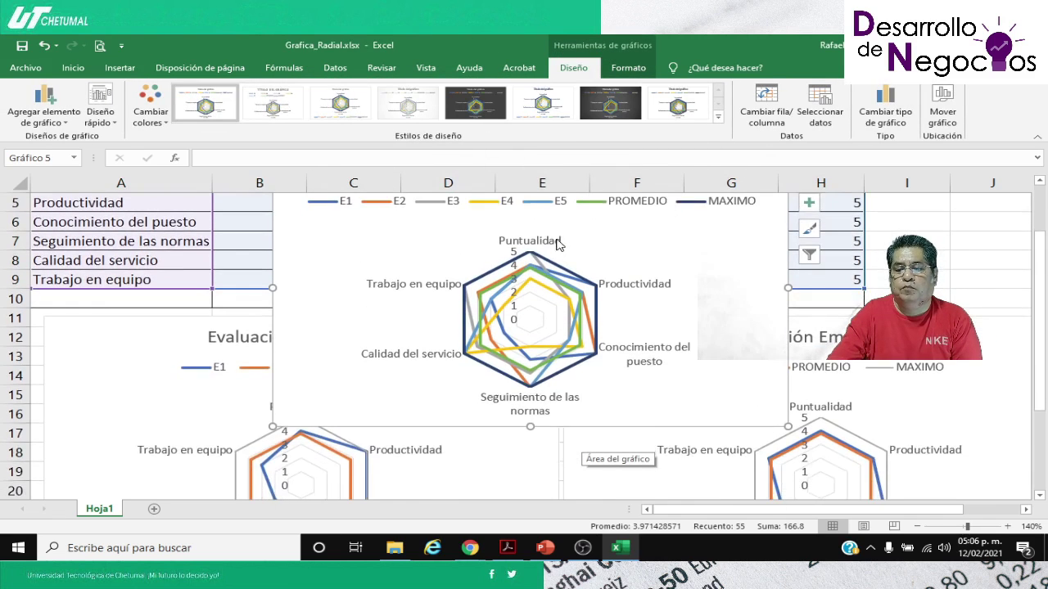
scroll(573, 233, "up", 1)
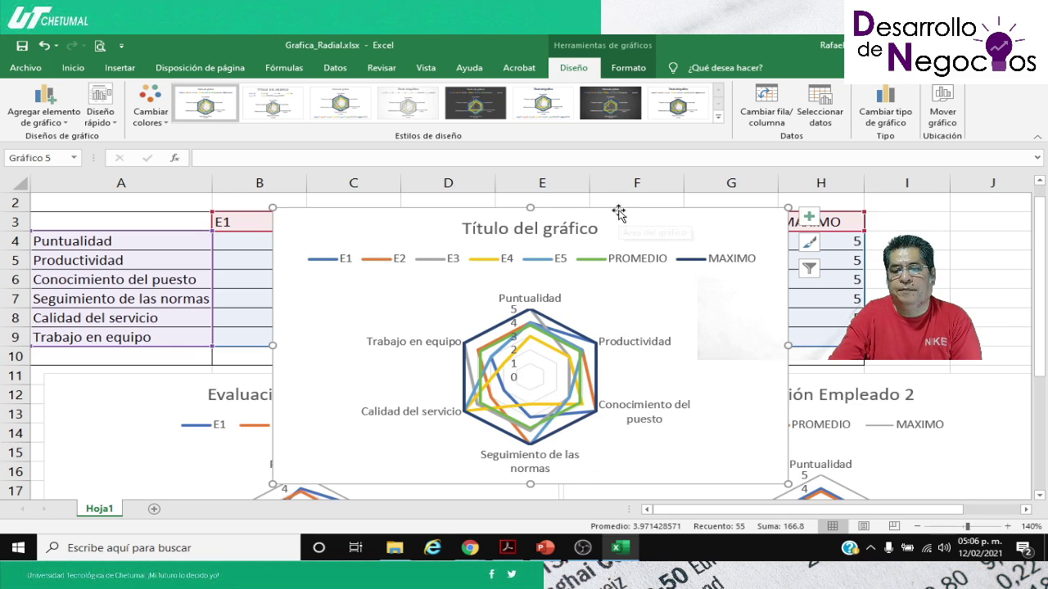
left_click_drag(619, 212, 619, 398)
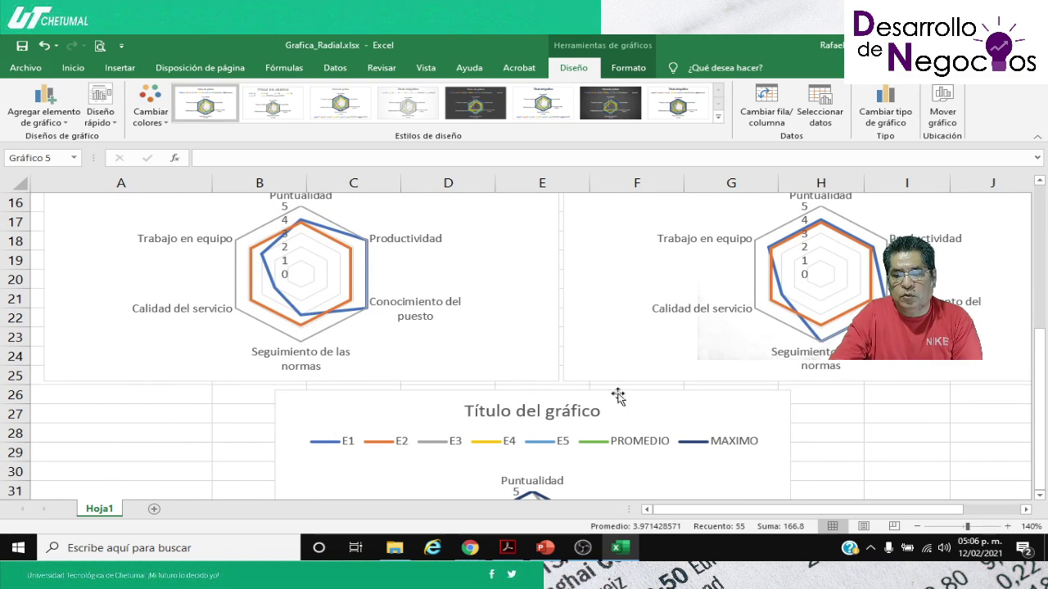
Replace the combined radial chart's placeholder title with "Evaluación total del desempeño".
left_click(511, 410)
double_click(509, 410)
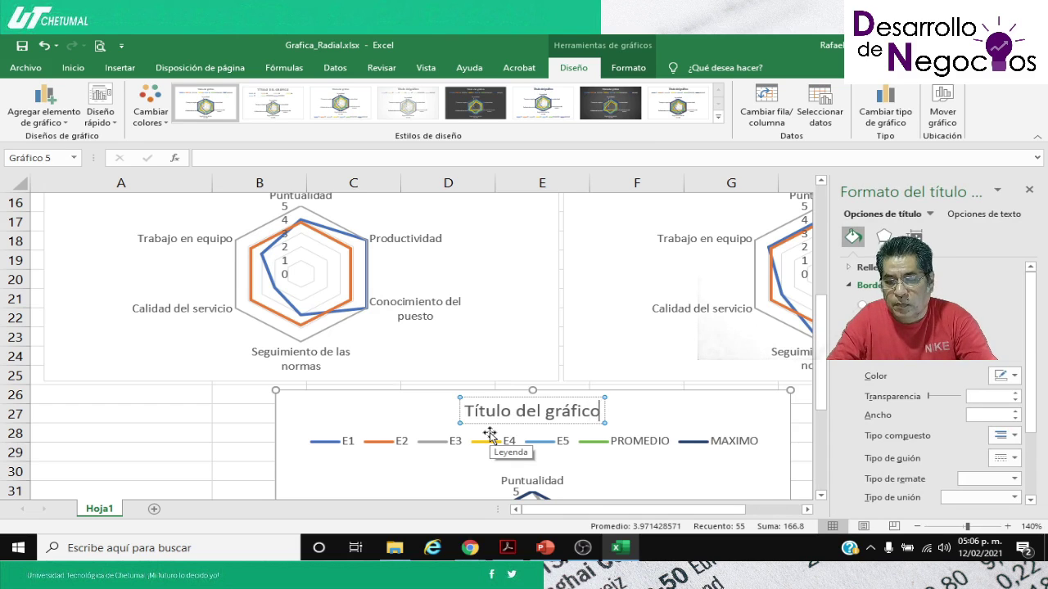
key("BackSpace")
key("BackSpace")
key("BackSpace")
key("BackSpace")
key("BackSpace")
key("BackSpace")
key("BackSpace")
key("BackSpace")
key("BackSpace")
key("BackSpace")
key("BackSpace")
key("BackSpace")
key("BackSpace")
key("BackSpace")
key("BackSpace")
key("BackSpace")
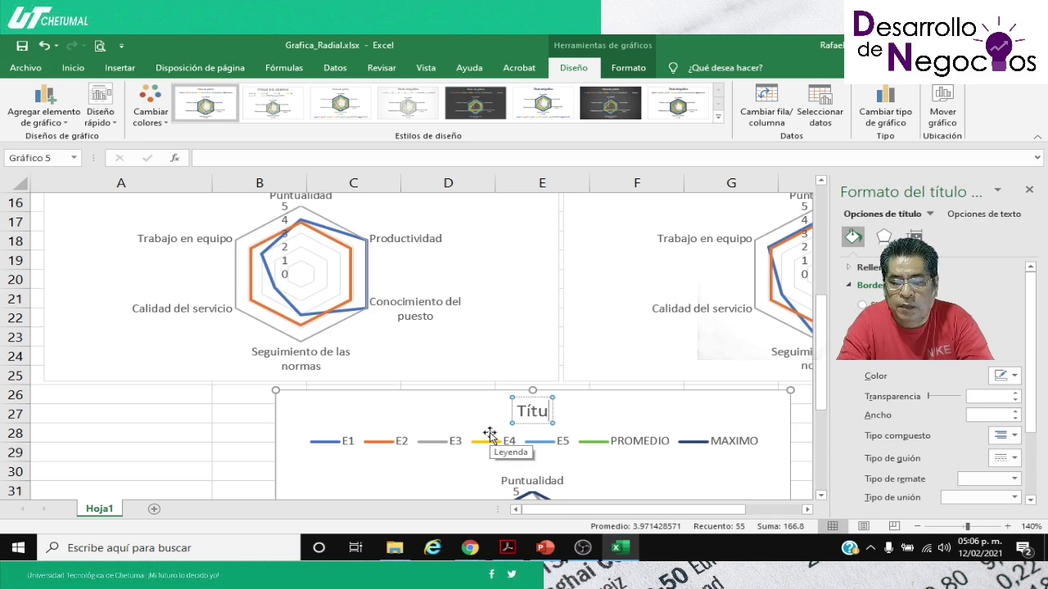
key("BackSpace")
key("BackSpace")
type("E")
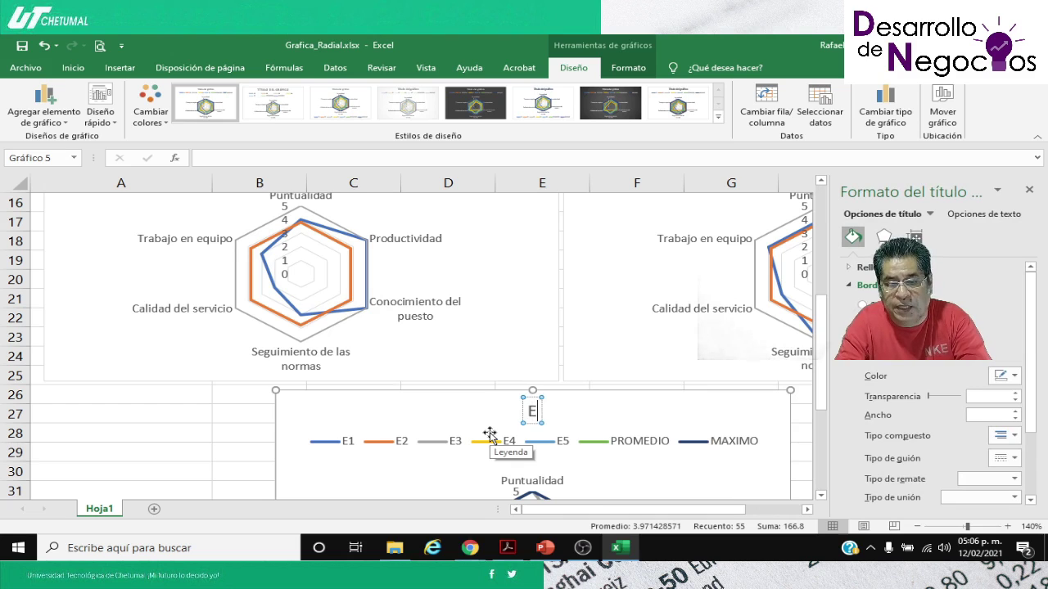
type("valuación")
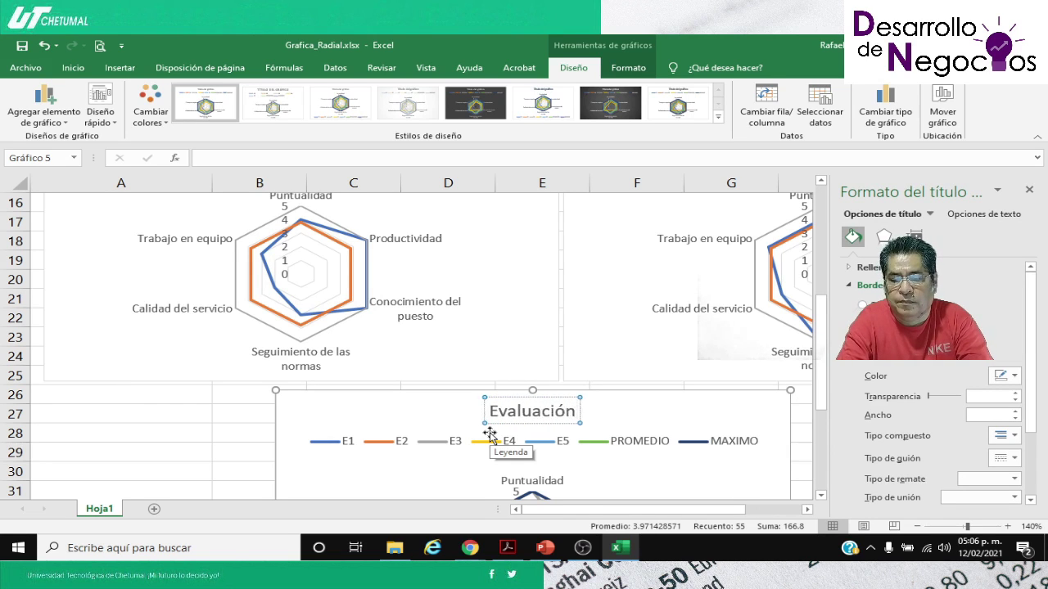
type(" total del d")
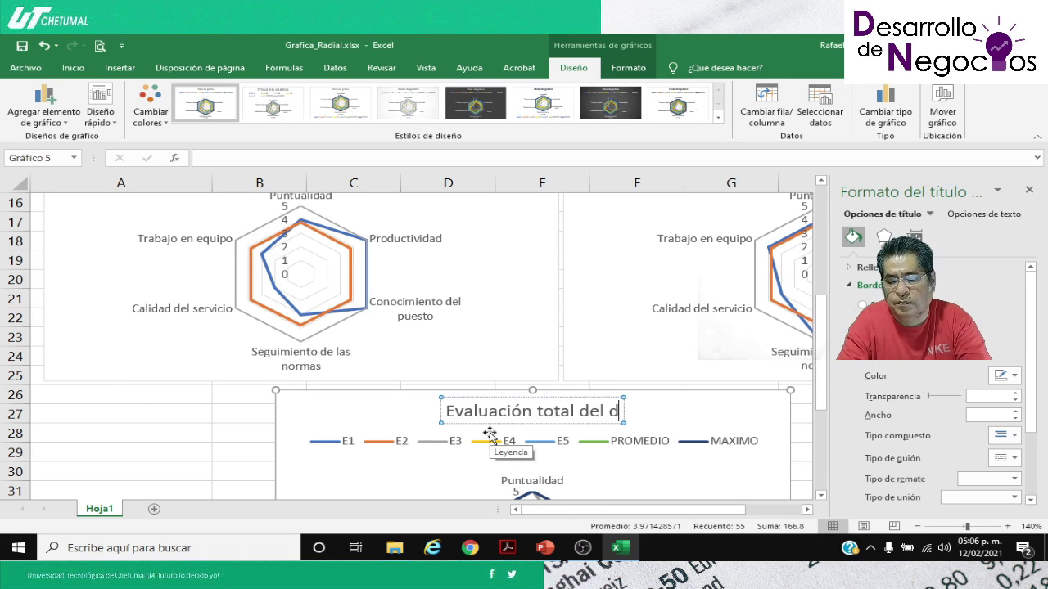
type("ese")
key("BackSpace")
key("BackSpace")
type("e")
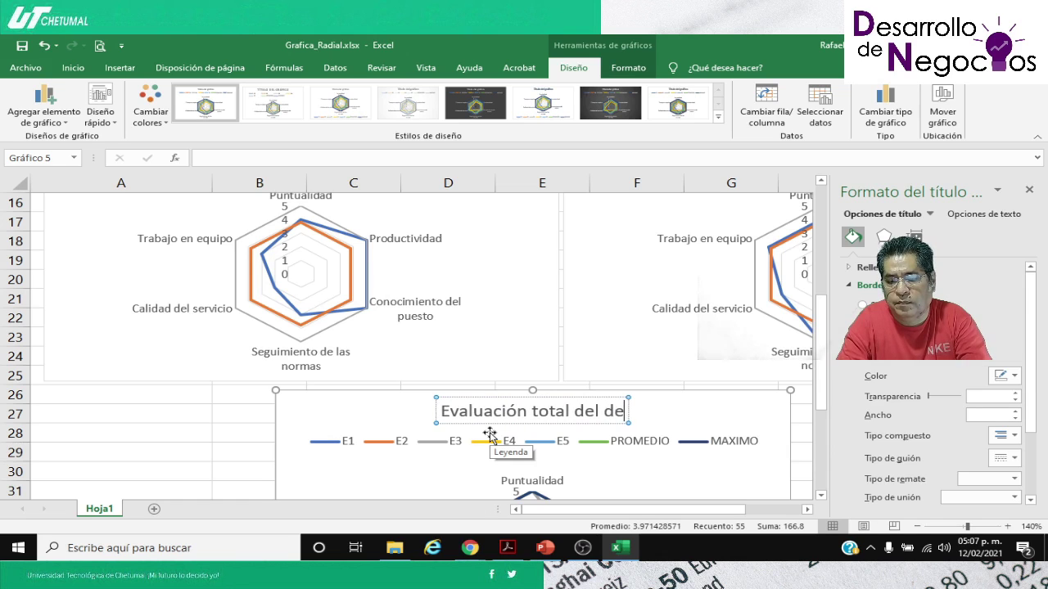
type("sempeño")
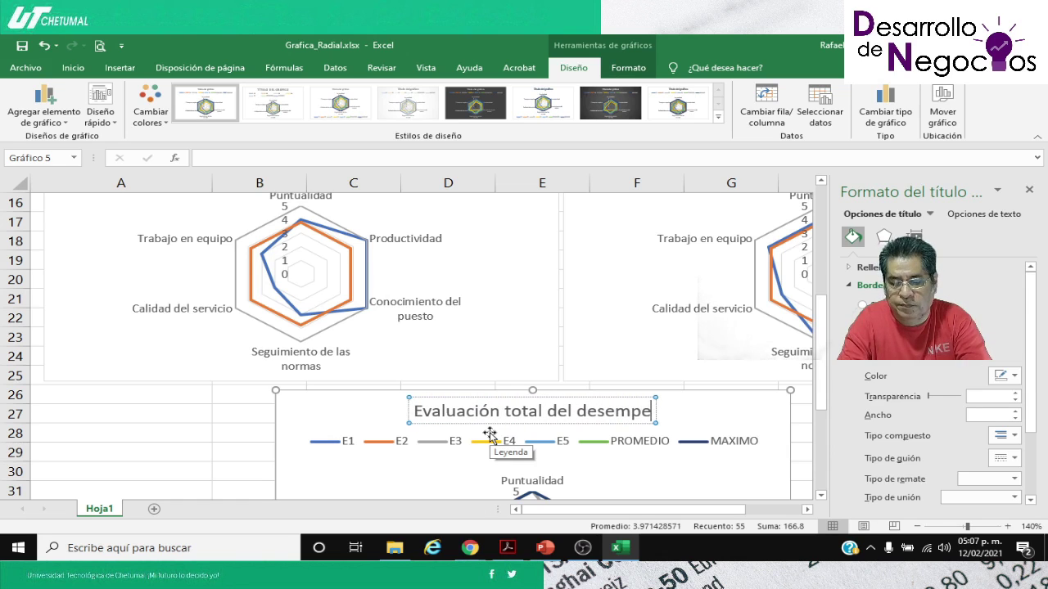
left_click(217, 446)
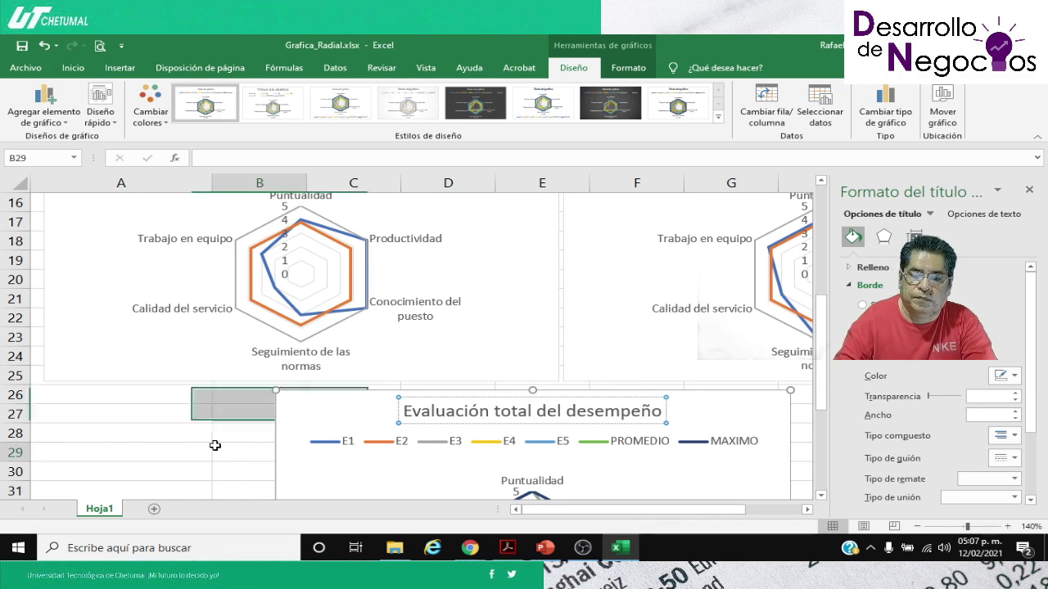
Enlarge the combined radial chart by extending its lower edge to row 42 and its left edge to near the start of column B.
scroll(217, 446, "down", 5)
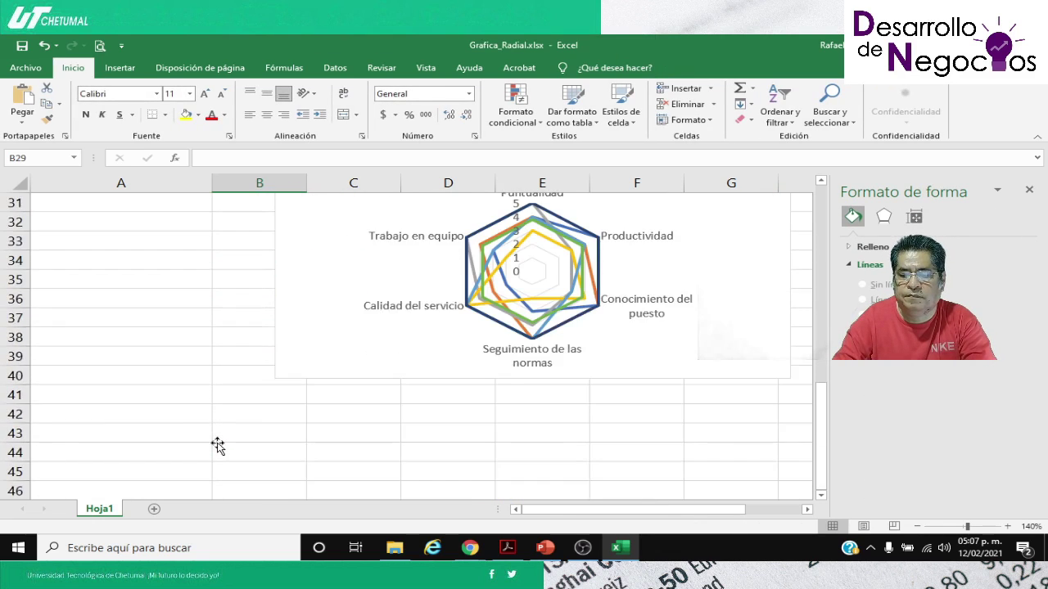
scroll(217, 445, "up", 1)
left_click(594, 422)
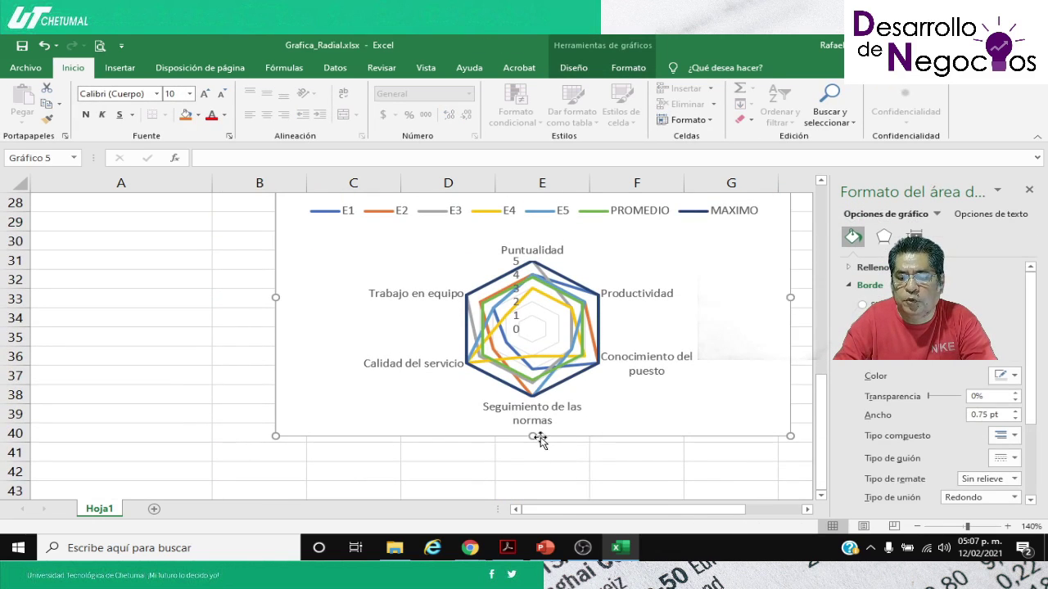
left_click_drag(532, 437, 532, 476)
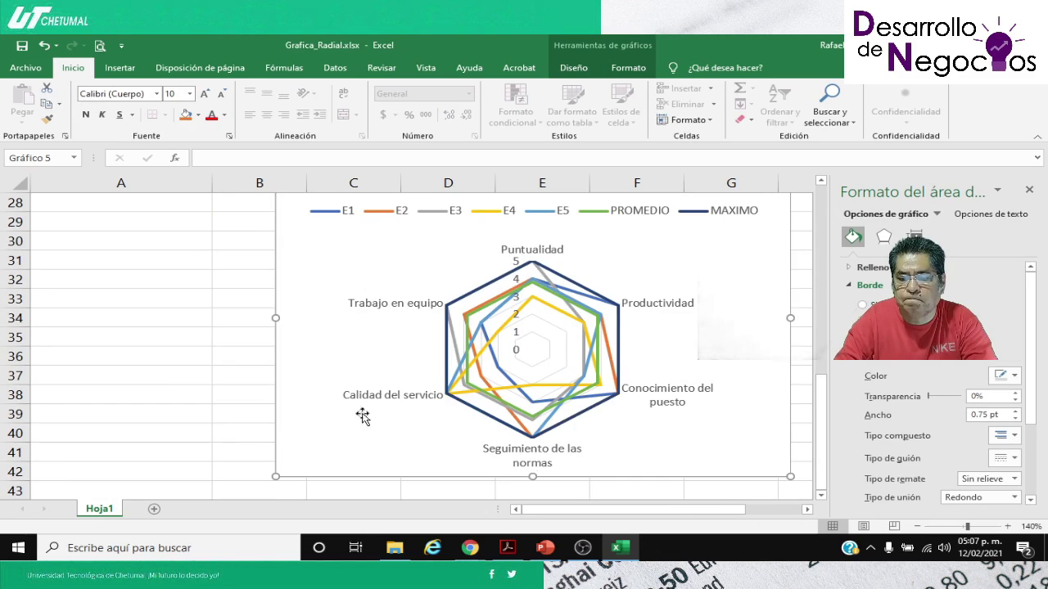
left_click_drag(275, 319, 223, 326)
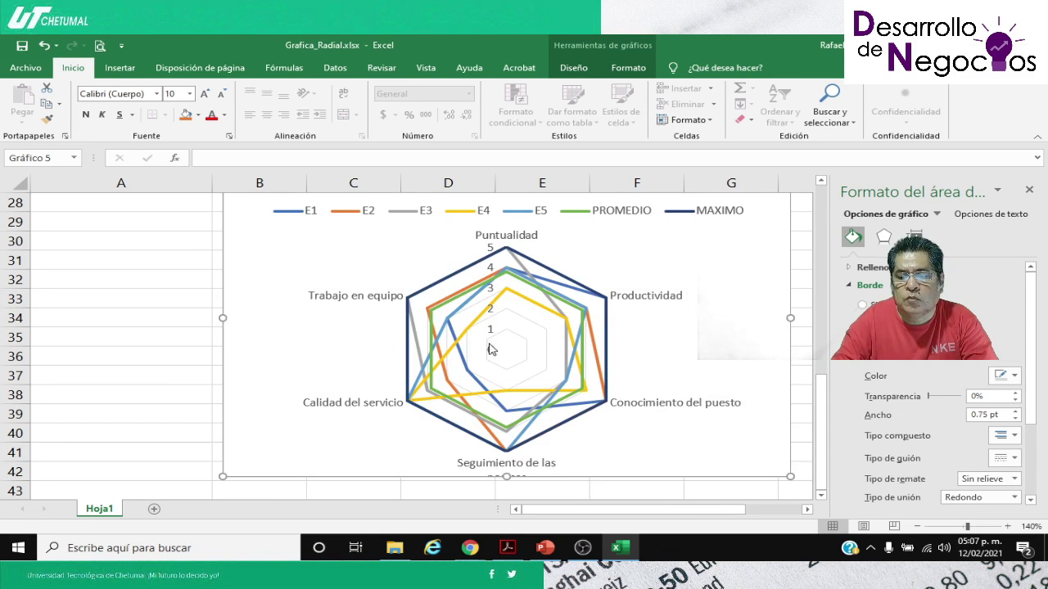
Thin the MAXIMO series line in the combined radial chart to a width of 1.25 pt.
left_click(547, 274)
right_click(547, 271)
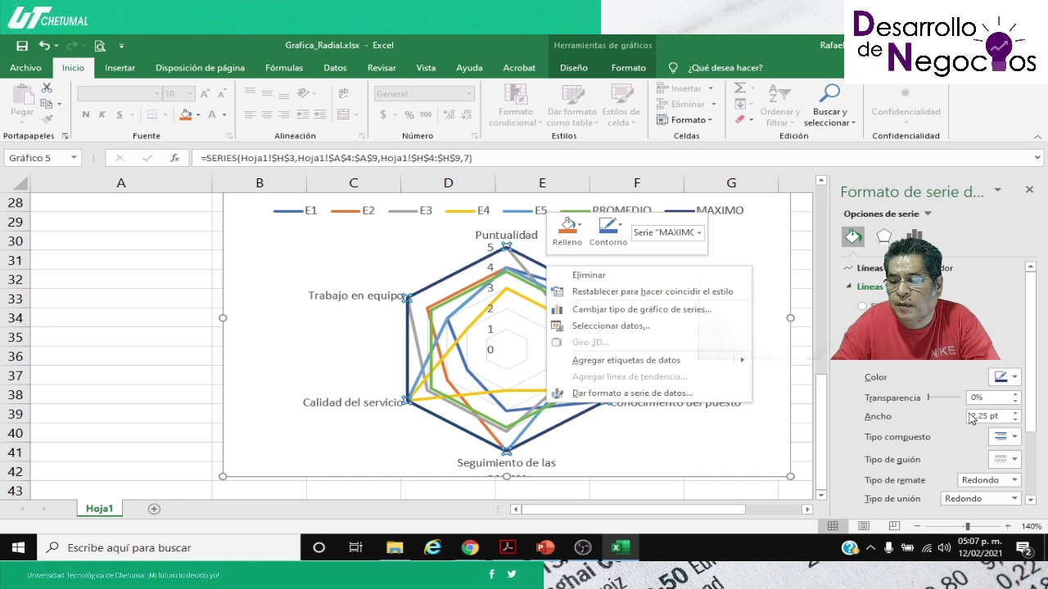
left_click(1015, 422)
left_click(1015, 422)
left_click(1015, 421)
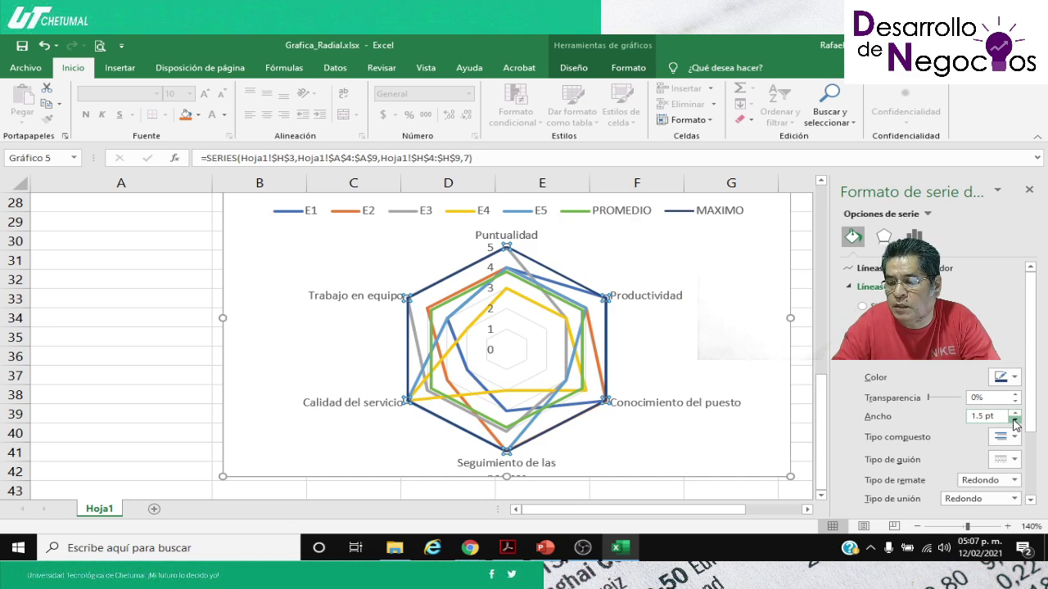
left_click(1015, 421)
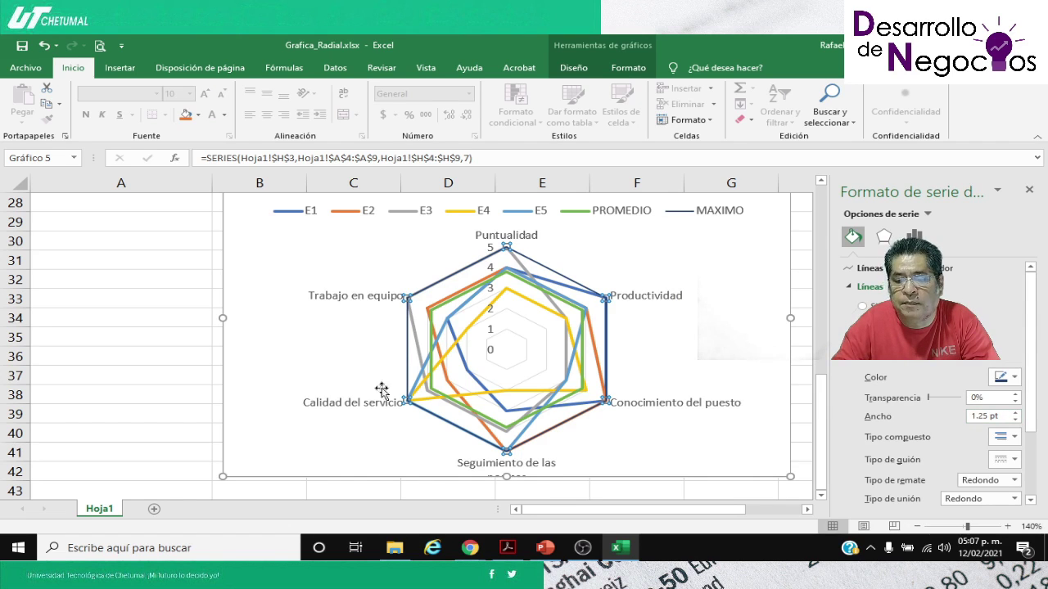
left_click(343, 403)
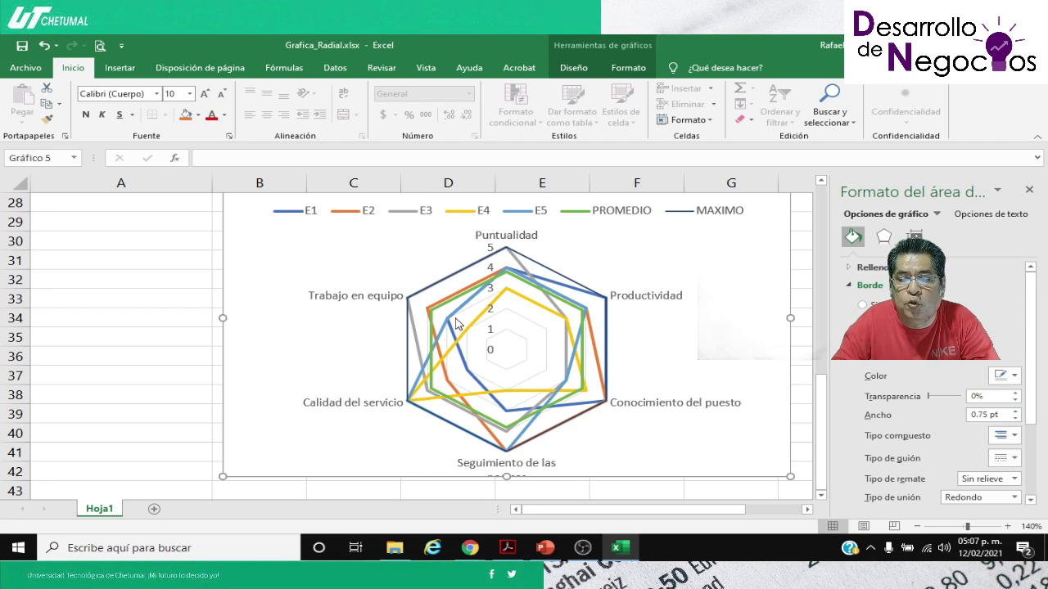
Review the employees' data points against PROMEDIO and MAXIMO in the combined chart, and close the chart area formatting options.
mouse_move(452, 321)
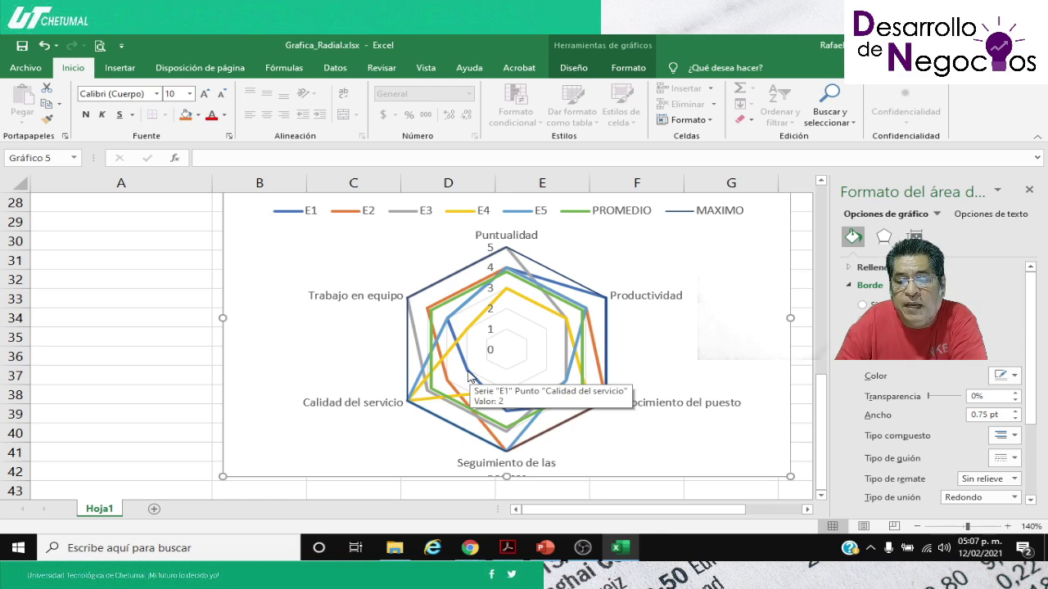
mouse_move(508, 252)
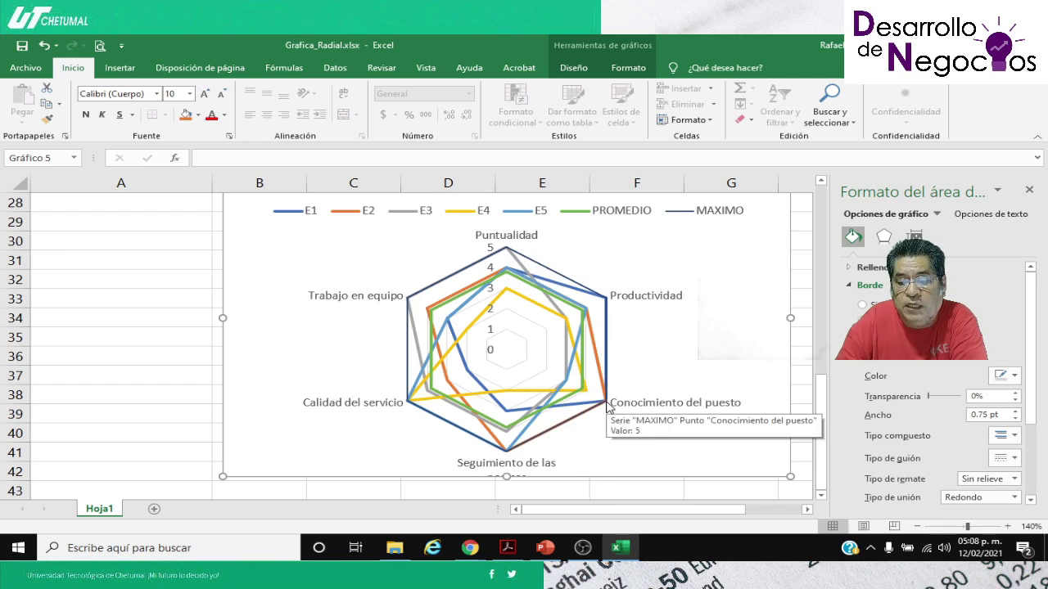
scroll(586, 412, "down", 1)
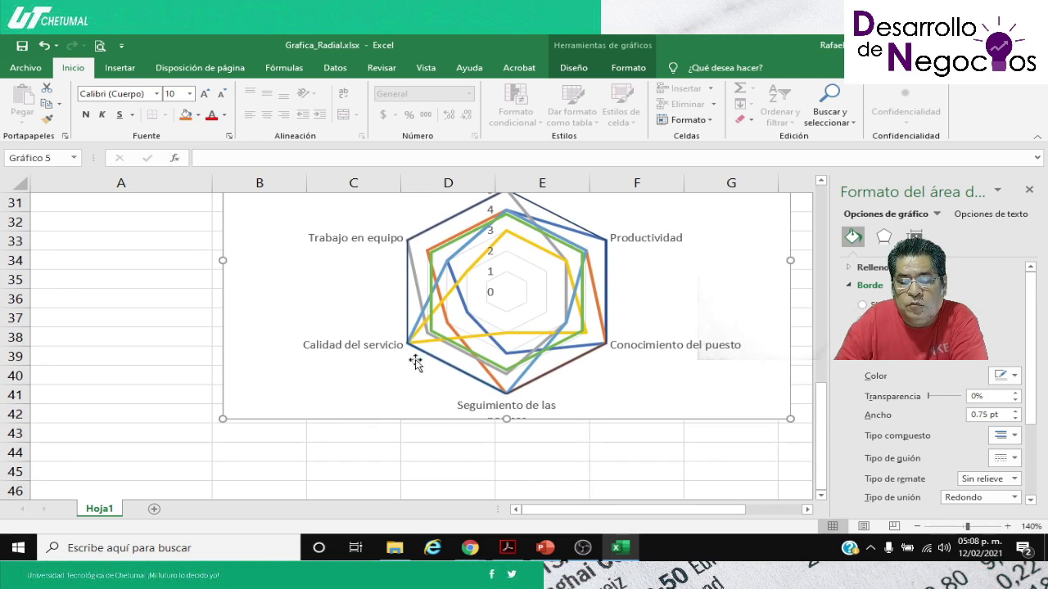
scroll(399, 279, "up", 1)
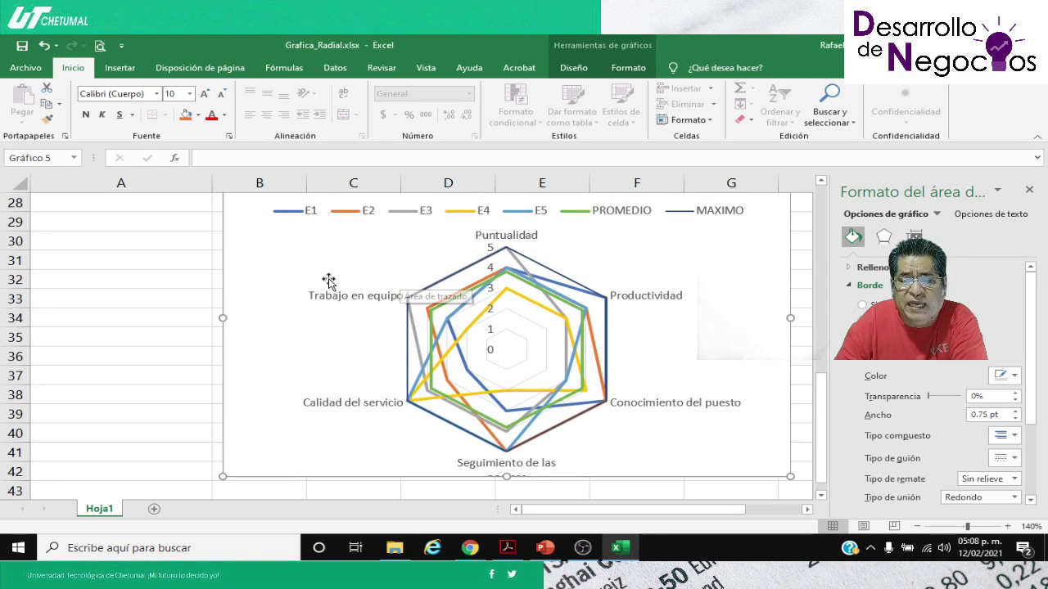
left_click(1029, 191)
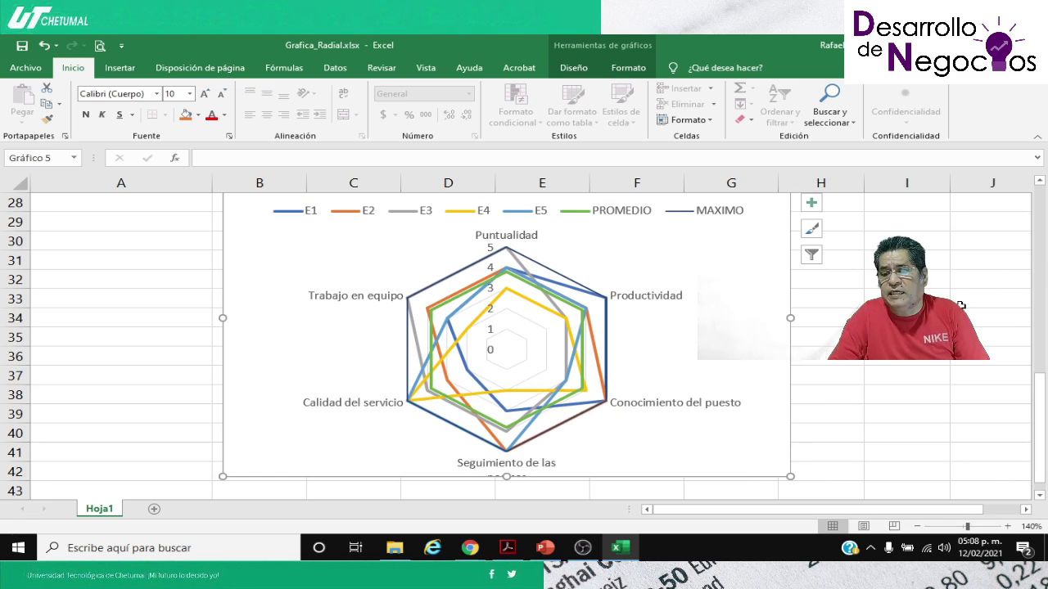
left_click(1040, 182)
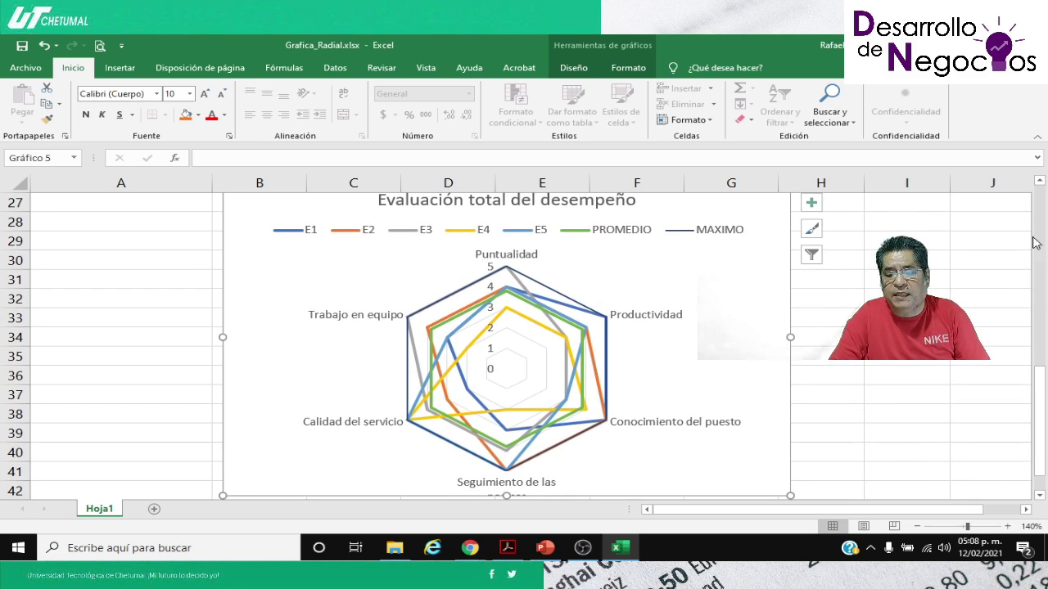